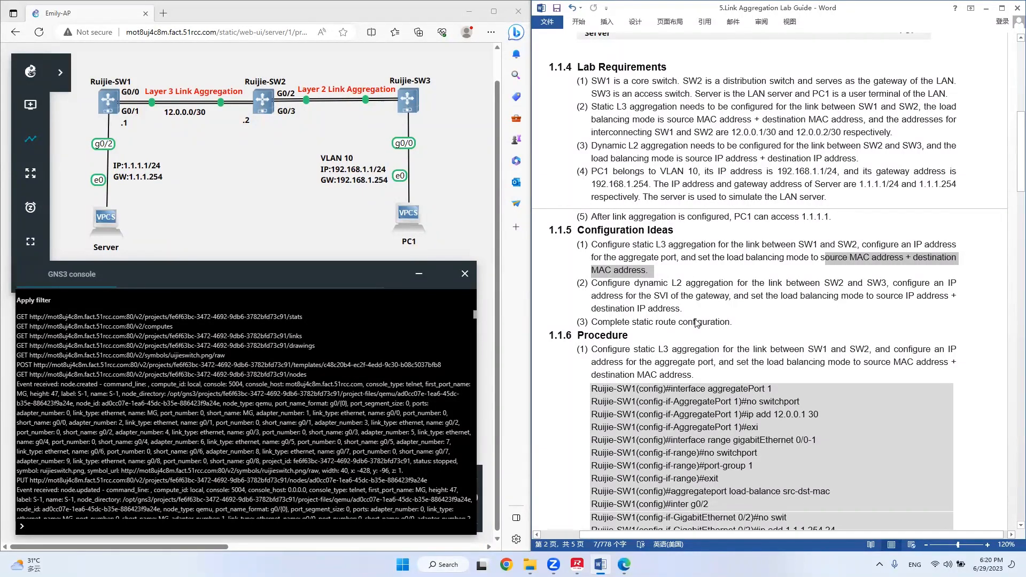
Look up the static L3 aggregation procedure in the lab guide and open the web console of Ruijie-SW1.
click(695, 288)
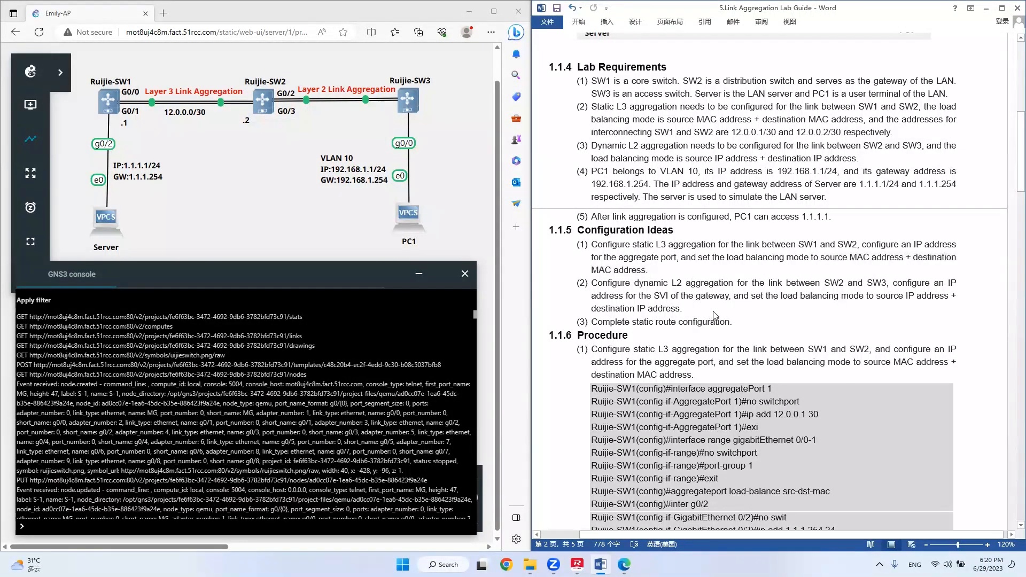
scroll(724, 293, down, 4)
scroll(725, 293, down, 3)
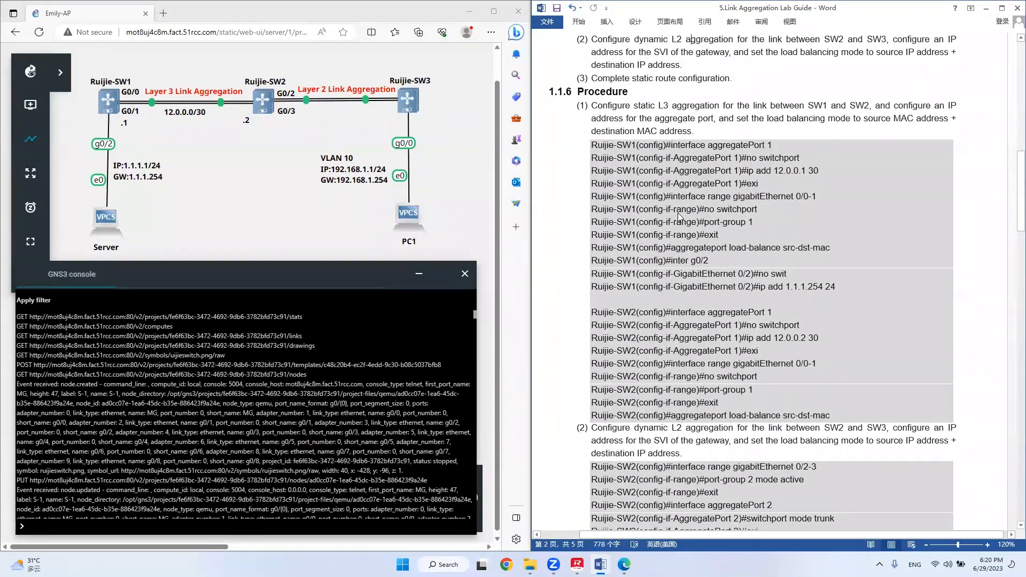
click(624, 118)
right_click(115, 109)
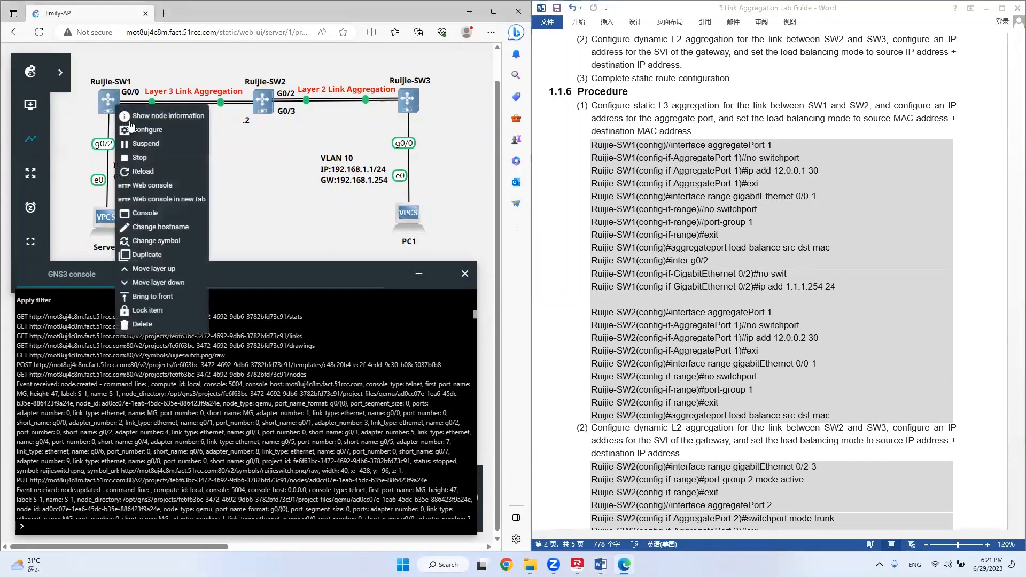
click(161, 183)
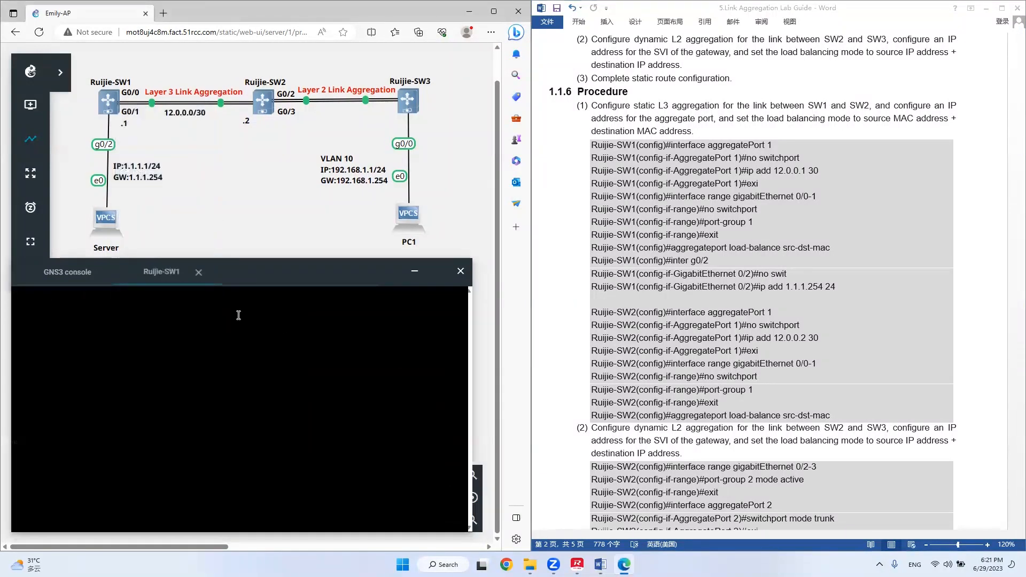
Enter privileged mode and global configuration mode on the first switch.
key(Return)
key(Return)
text(en)
key(Return)
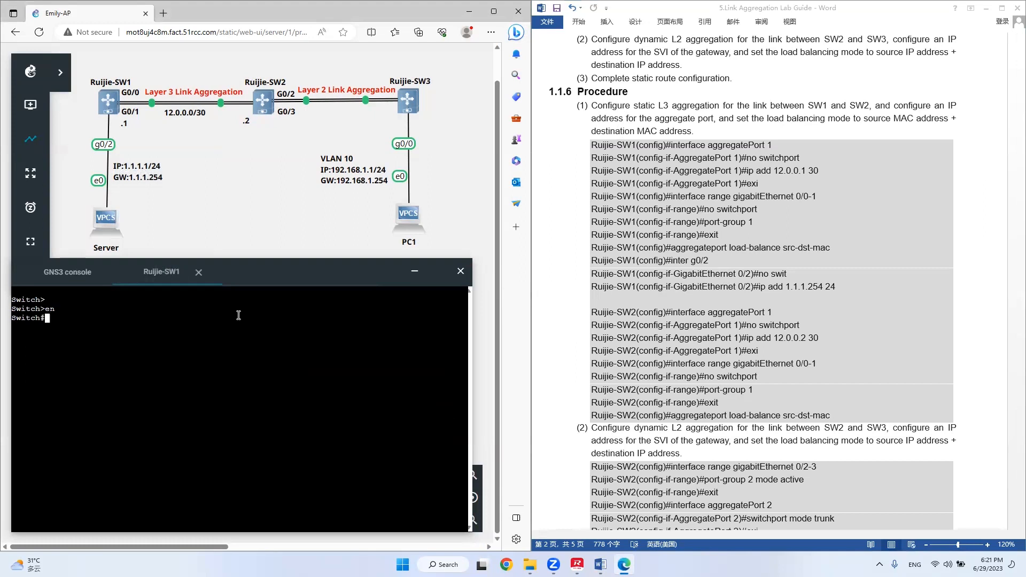
text(con t)
key(Return)
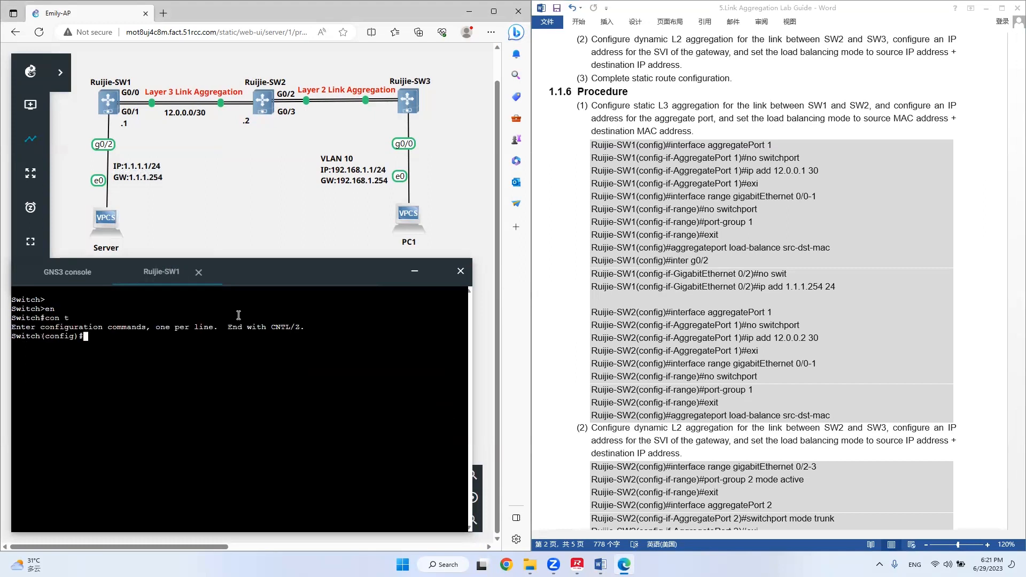
Set the hostname of the first switch to Ruijie-SW1.
text(hos Ruijie-SW1)
key(Return)
key(Return)
key(Return)
Create aggregatePort 1 on Ruijie-SW1 and make it a Layer 3 port with no switchport.
text(inter)
key(Tab)
text(agg)
key(Tab)
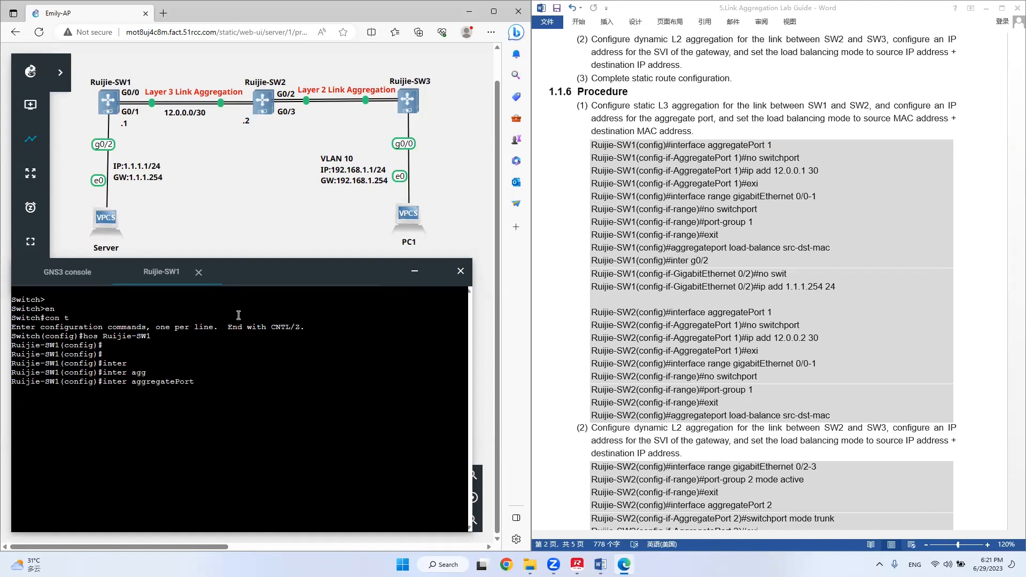
text(1)
key(Return)
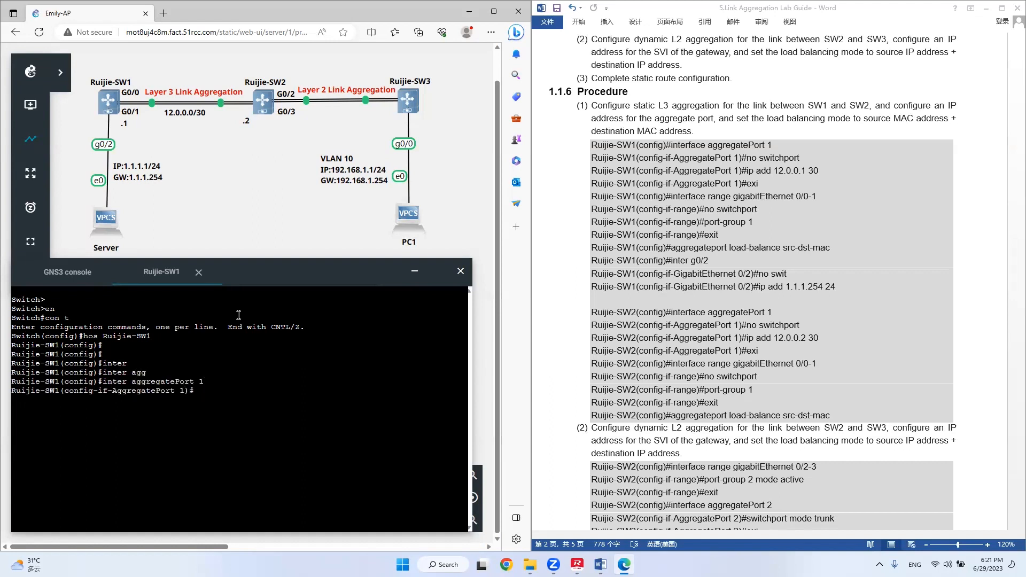
text(no swi)
key(Tab)
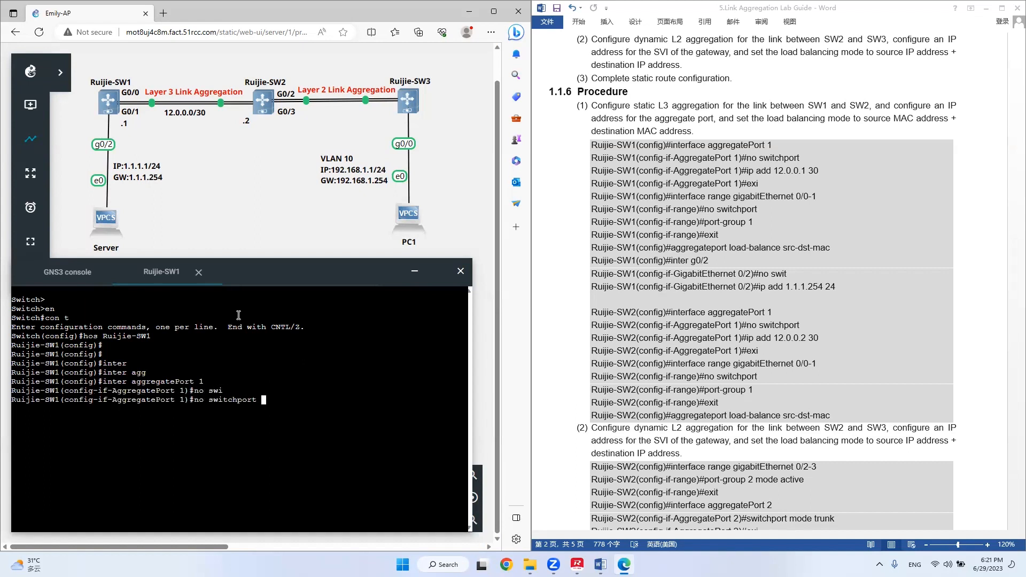
key(Return)
Assign IP address 12.0.0.1 with mask length 30 to aggregatePort 1 and return to global configuration mode.
text(ip add 12.0.0.1 30)
key(Return)
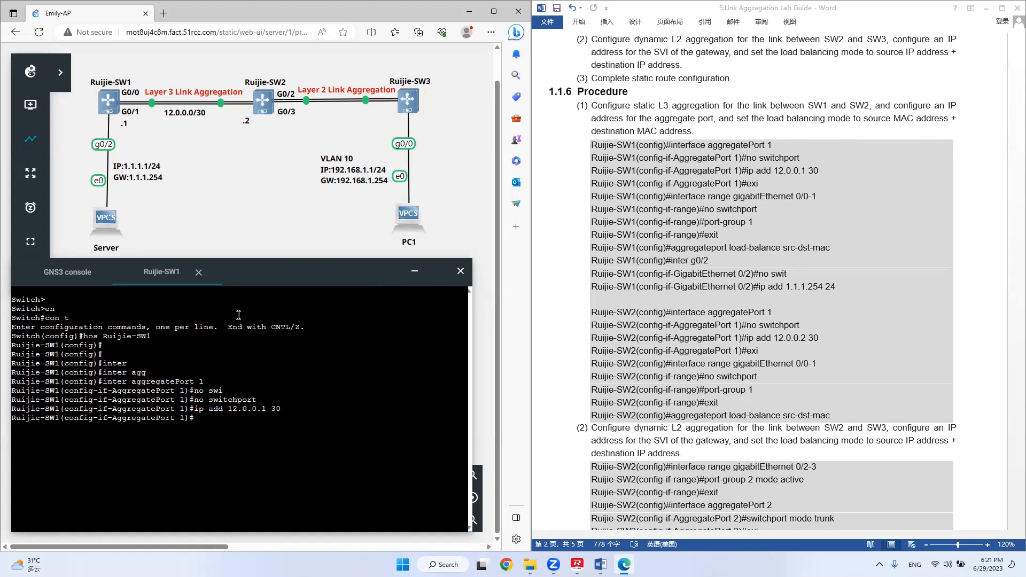
key(Return)
text(exit)
key(Return)
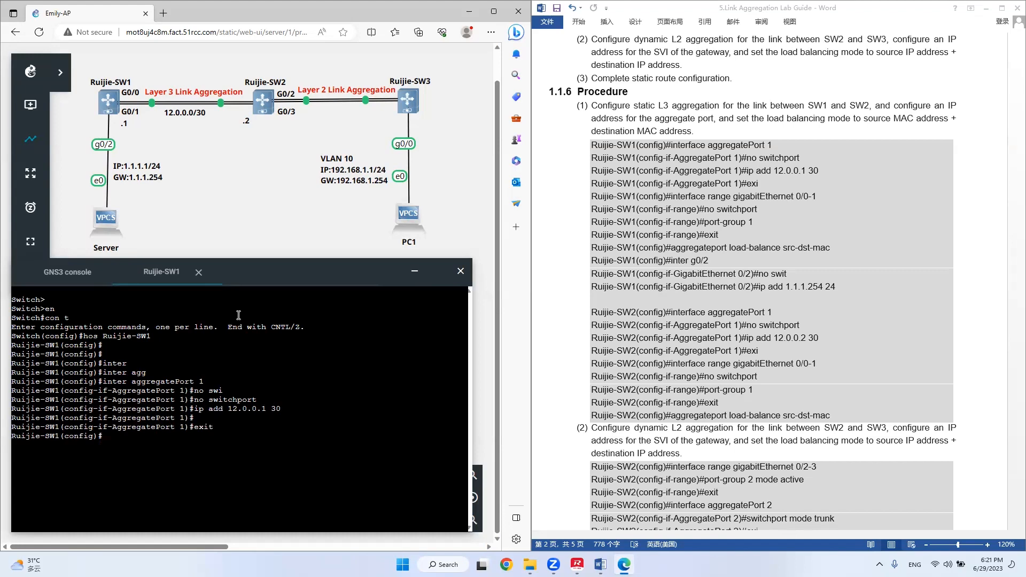
Enter interface range configuration for gigabitEthernet 0/0-1 on Ruijie-SW1.
text(inter ran)
key(Tab)
text(g)
key(Tab)
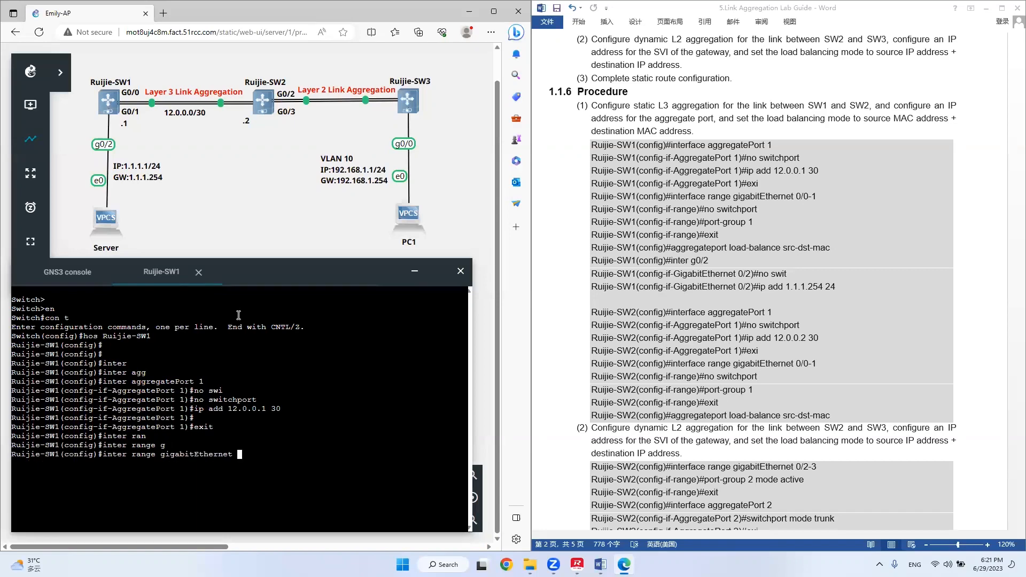
text(0 0-1)
key(Return)
key(Up)
key(Left)
key(Left)
key(Left)
key(Left)
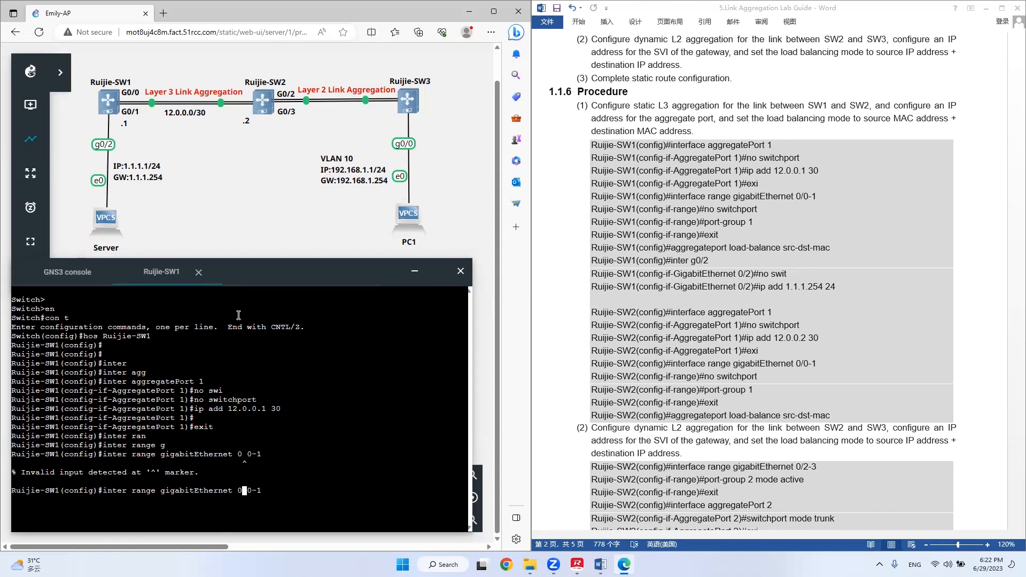
text(/~)
key(BackSpace)
key(BackSpace)
key(Return)
Make the gigabitEthernet 0/0-1 ports Layer 3 ports with no switchport.
text(no swi)
key(Tab)
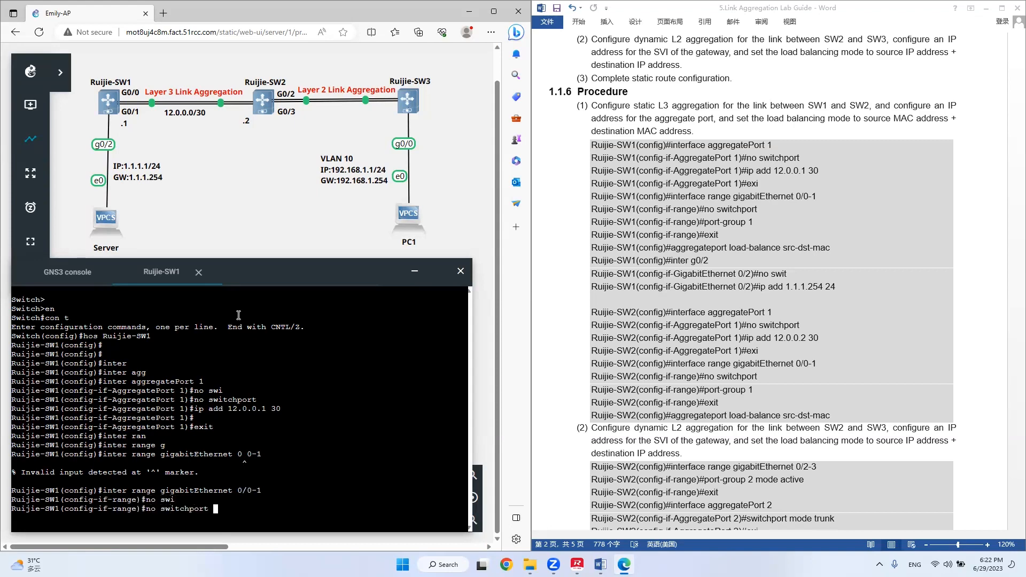
key(Return)
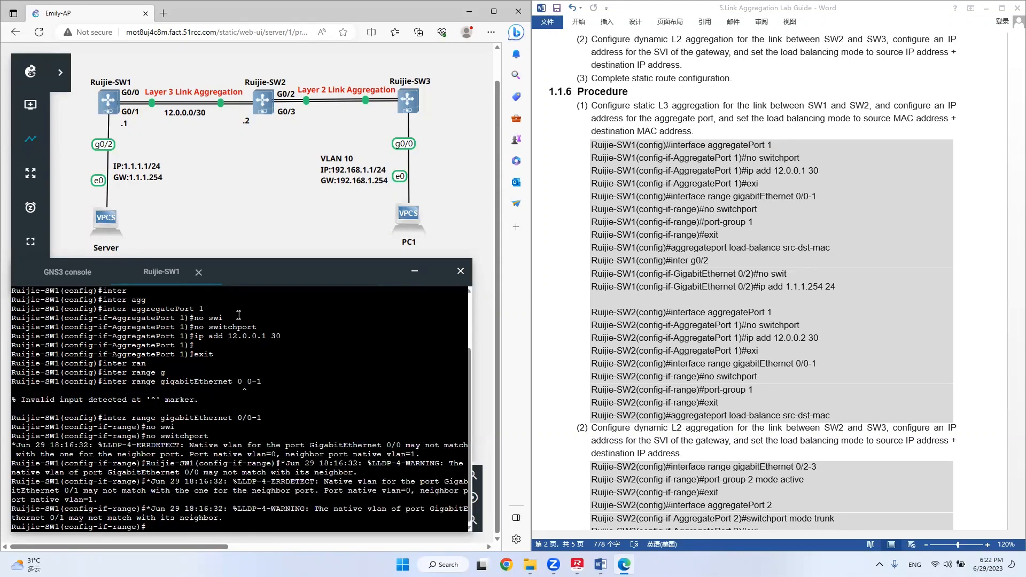
key(Return)
key(Return)
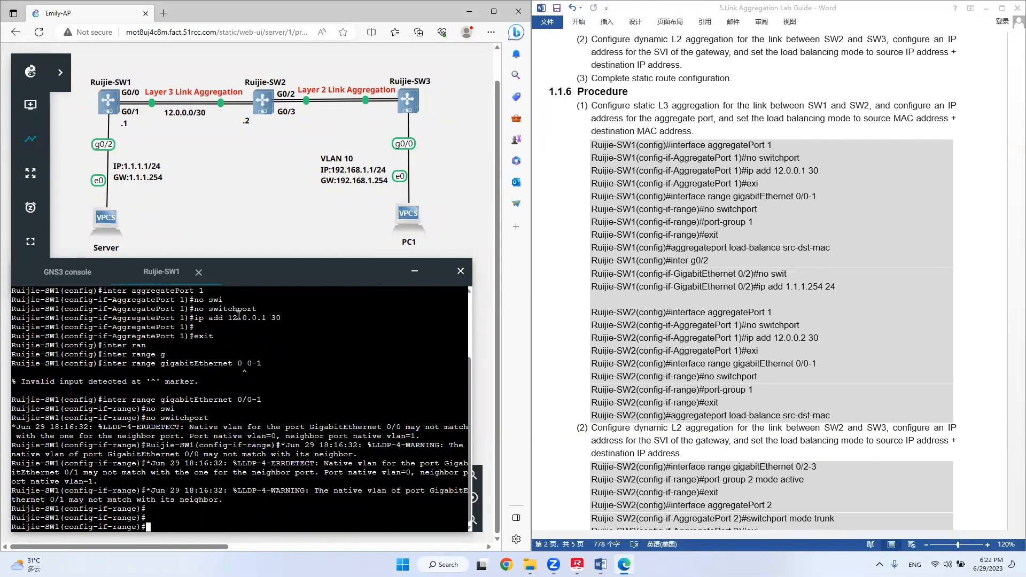
Add the gigabitEthernet 0/0-1 ports to port-group 1 and return to global configuration mode.
text(po)
key(Tab)
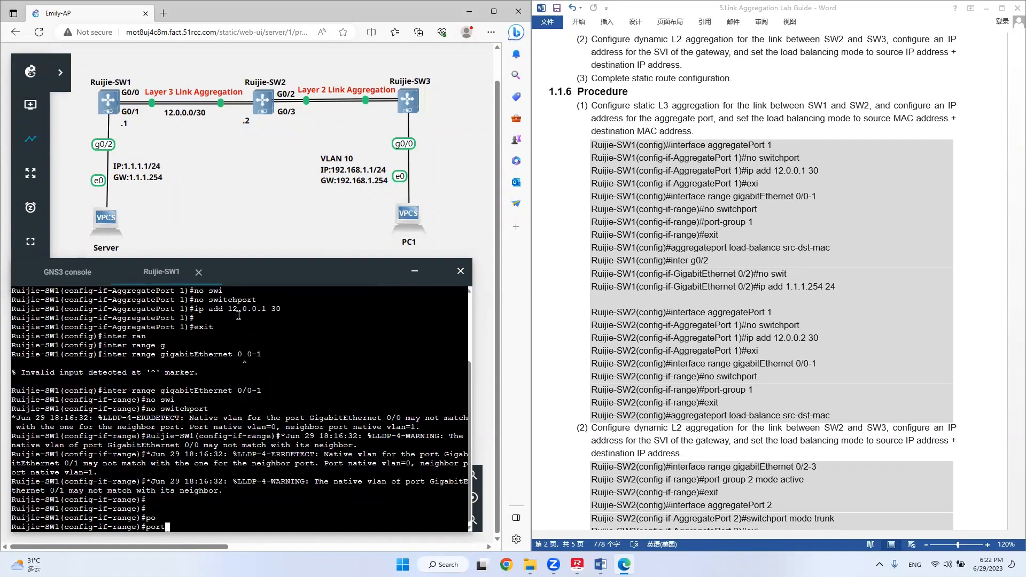
text(-g)
key(Tab)
text(1)
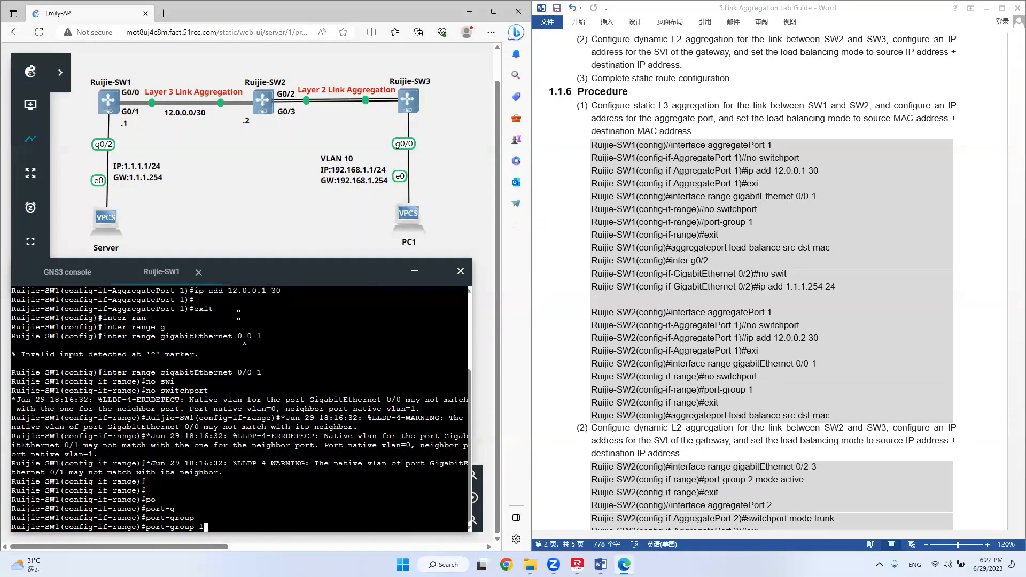
key(Return)
key(Return)
key(Return)
key(Return)
key(Return)
key(Return)
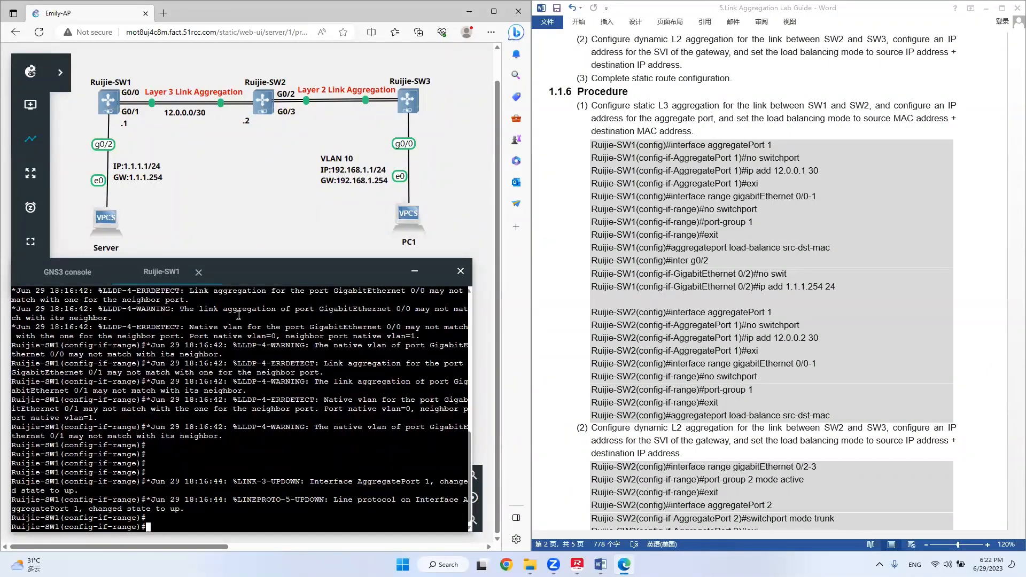
key(Return)
text(exit)
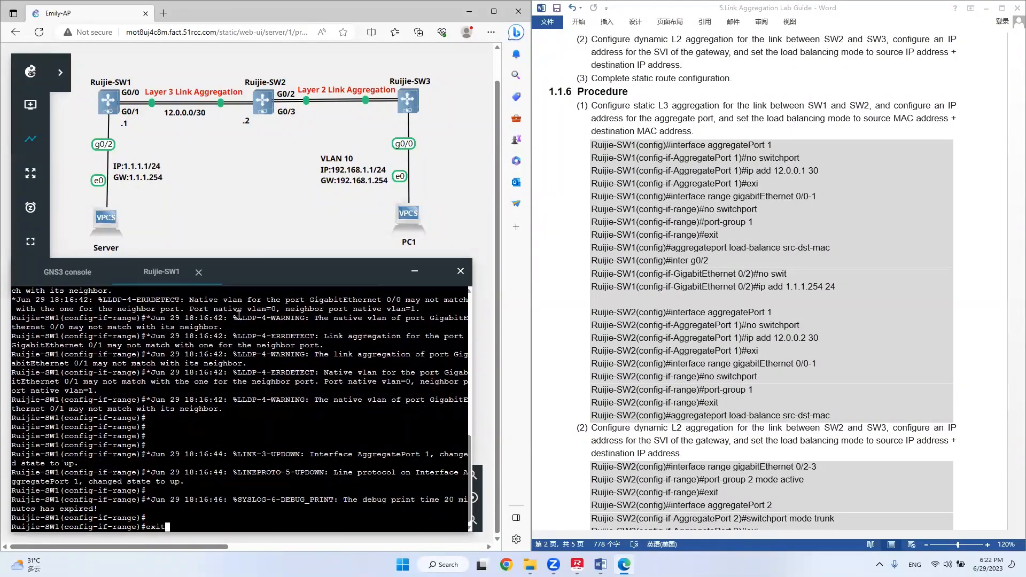
key(Return)
key(Return)
key(Return)
Set the aggregate port load-balancing mode on Ruijie-SW1 to src-dst-mac.
text(a)
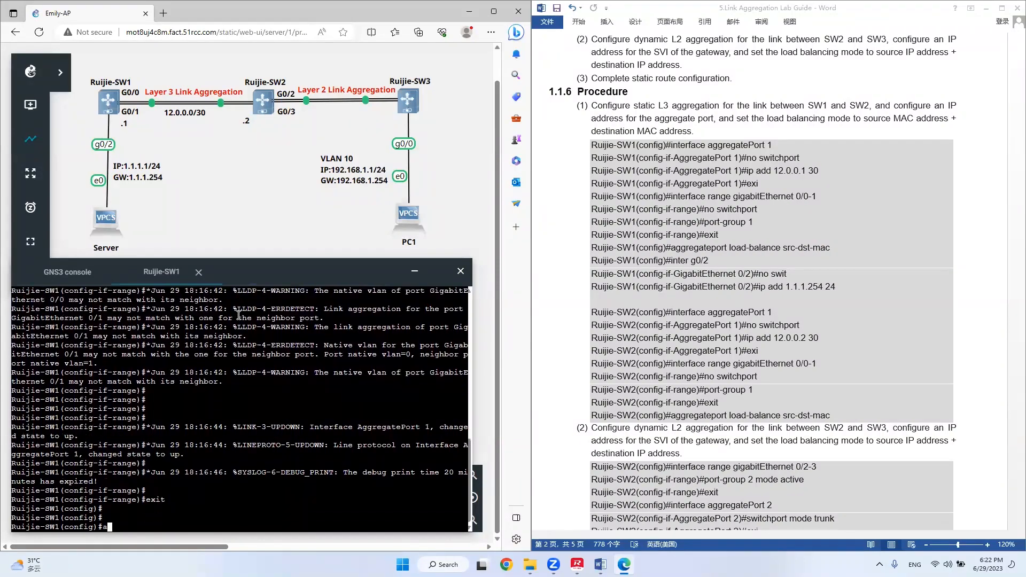
text(gg)
key(Tab)
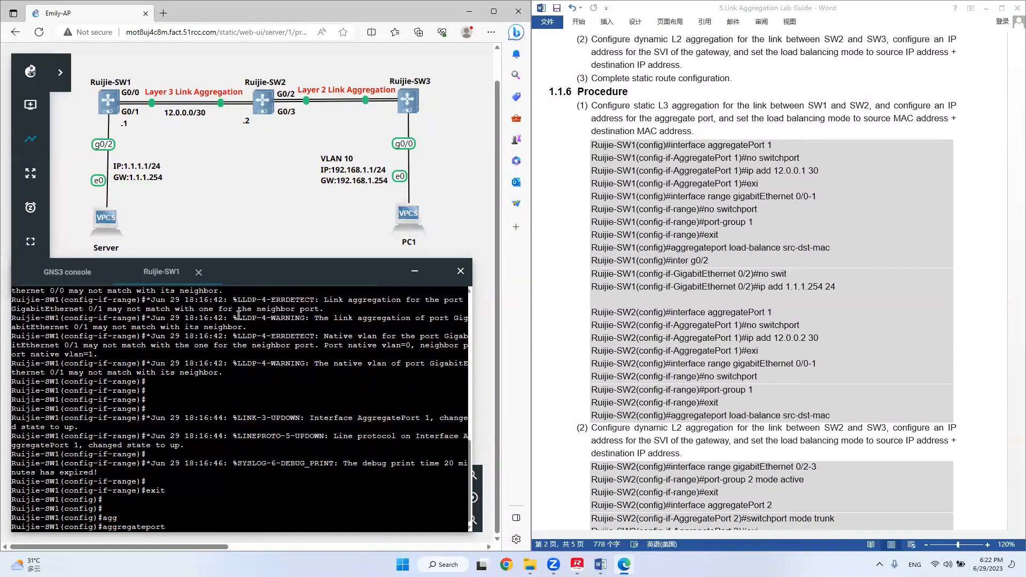
text(lo)
key(Tab)
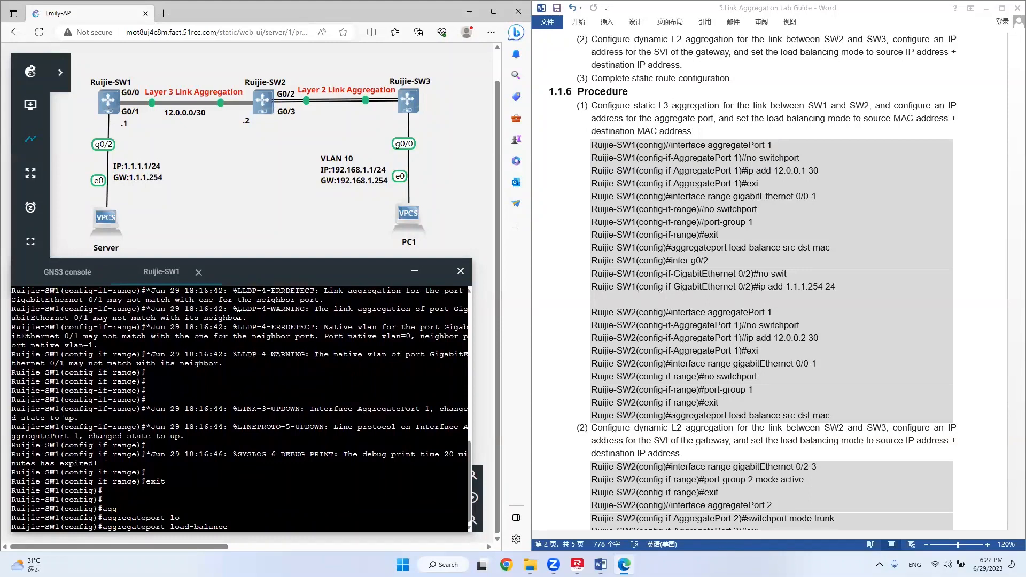
text(s)
key(Tab)
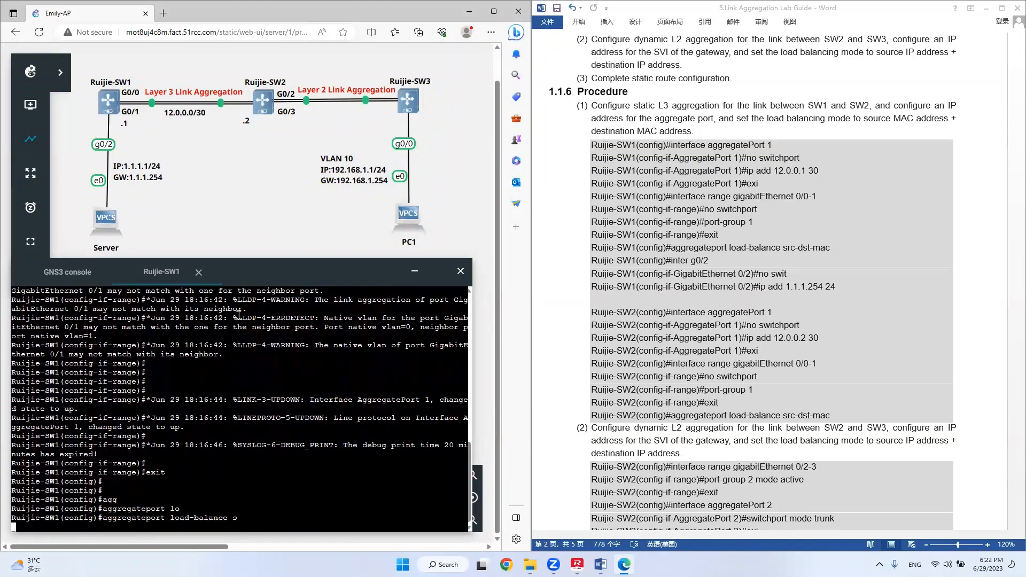
text(d)
key(Tab)
text(m)
key(Tab)
key(Return)
key(Return)
key(Return)
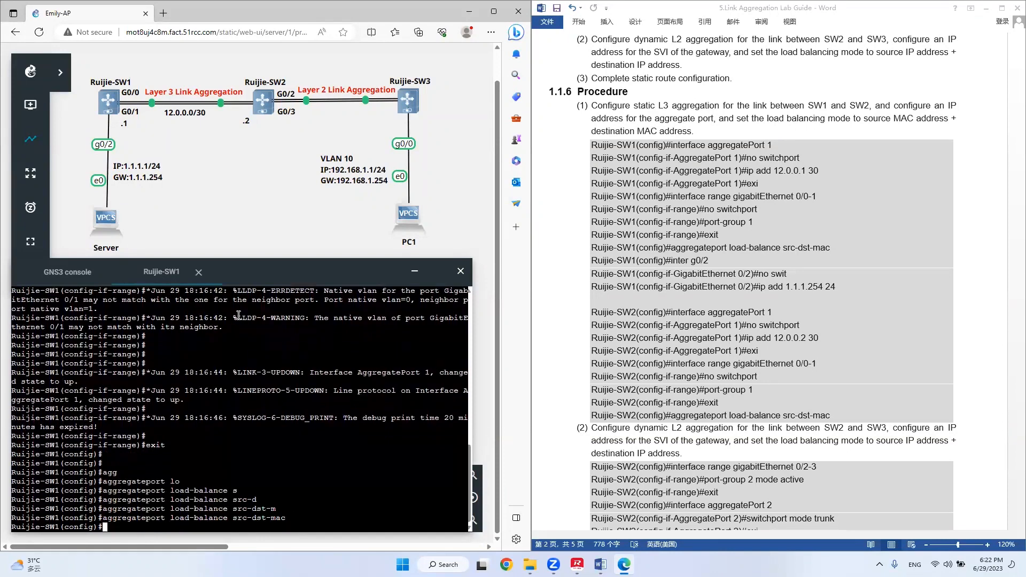
key(Return)
key(Return)
key(Return)
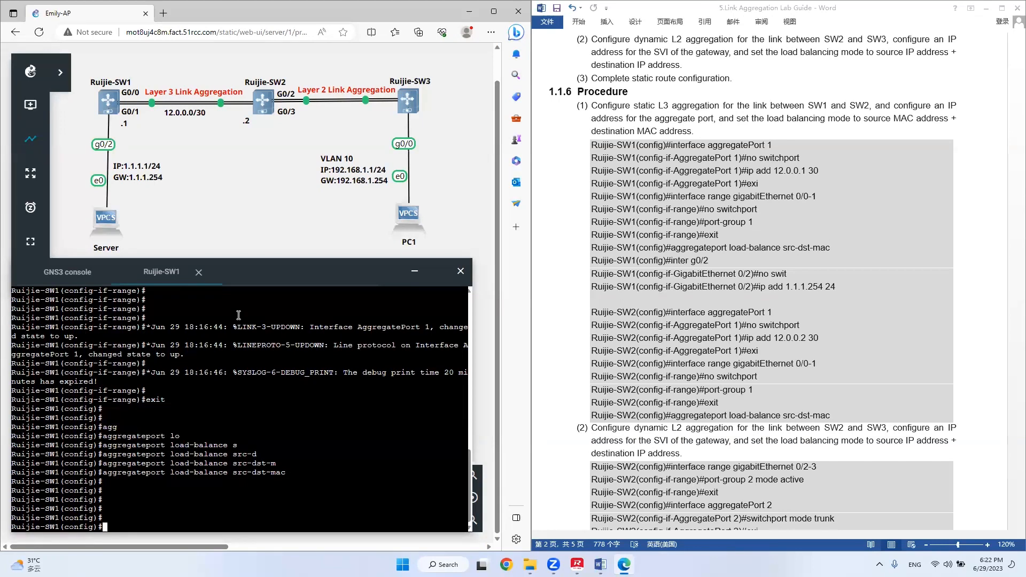
Make interface g0/2 of Ruijie-SW1 a Layer 3 port with no switchport.
text(inter g0/2)
key(Return)
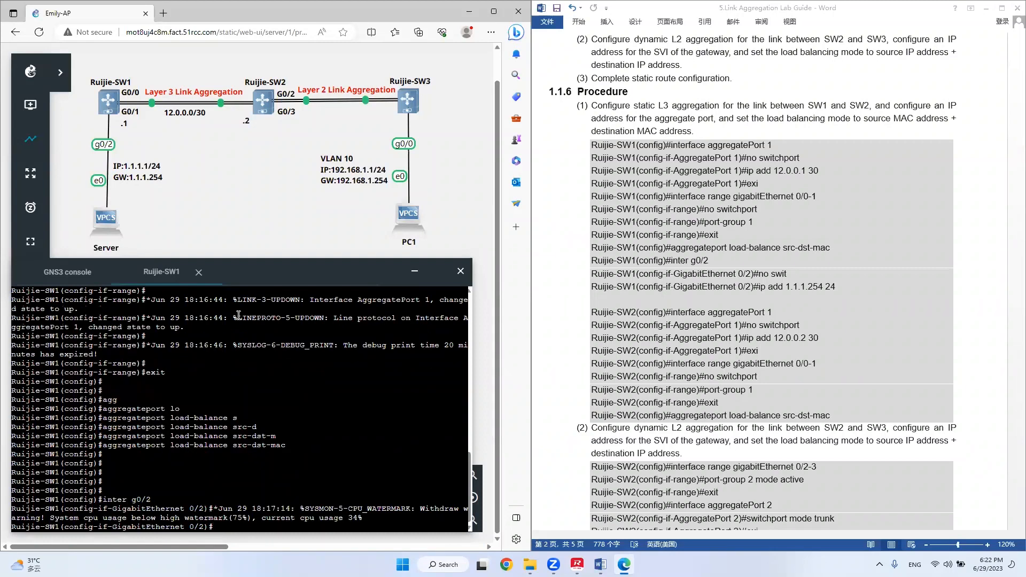
text(no swi)
key(Tab)
key(Return)
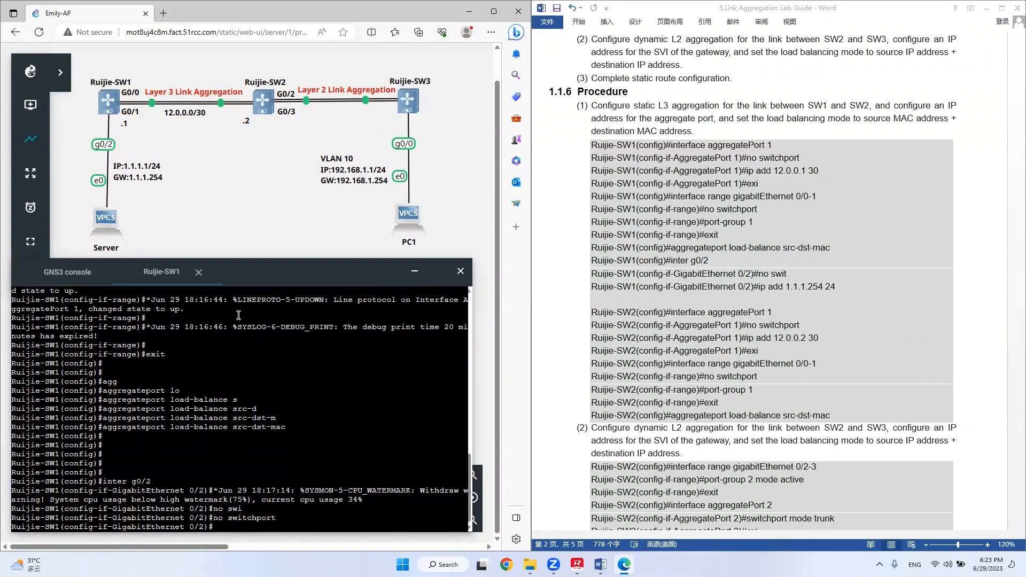
Assign IP address 1.1.1.254 with mask length 24 to interface g0/2.
text(ip add 1.1.1.1254 24)
key(Return)
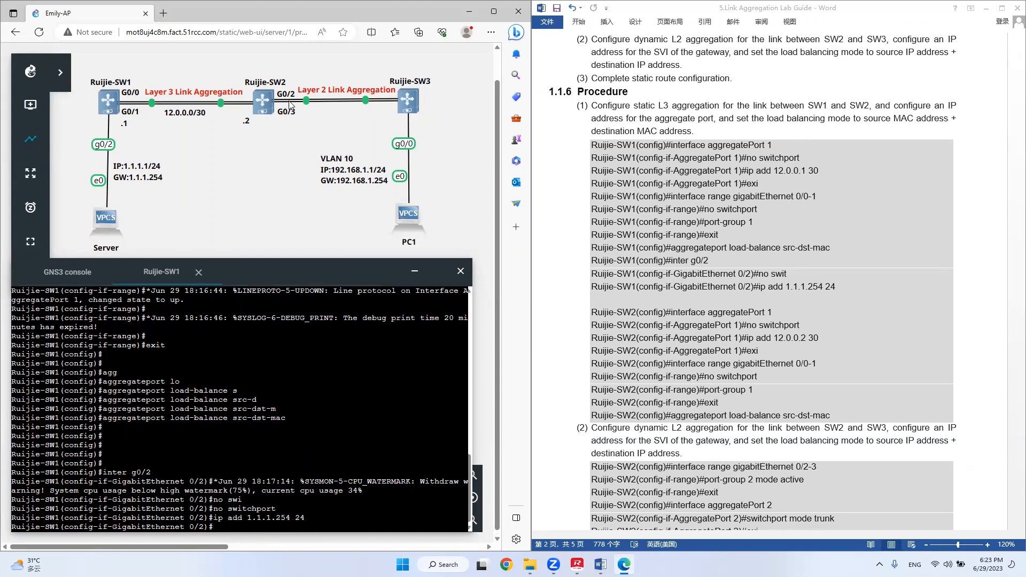
Open the web console of Ruijie-SW2 and enter global configuration mode.
right_click(264, 102)
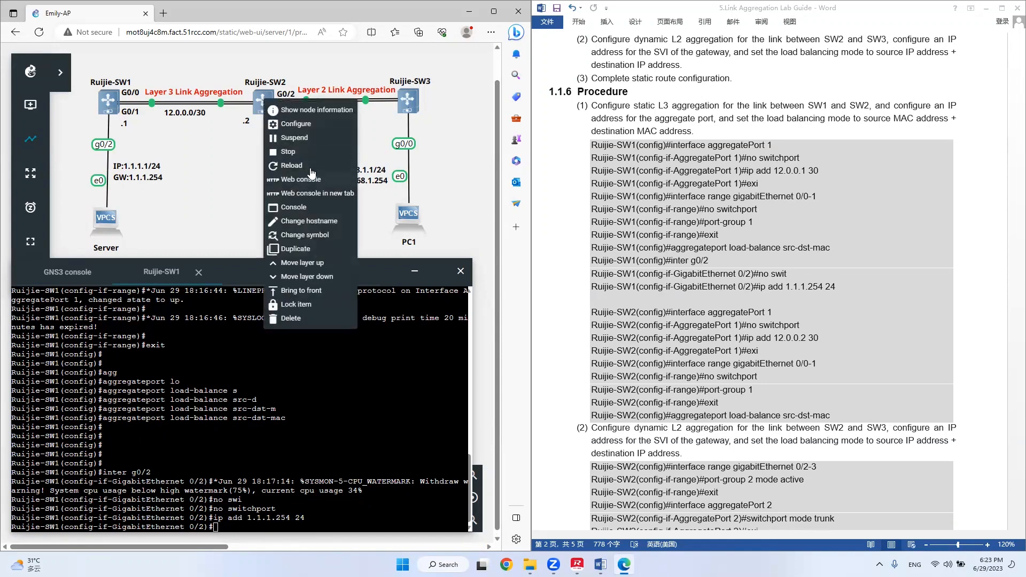
click(306, 179)
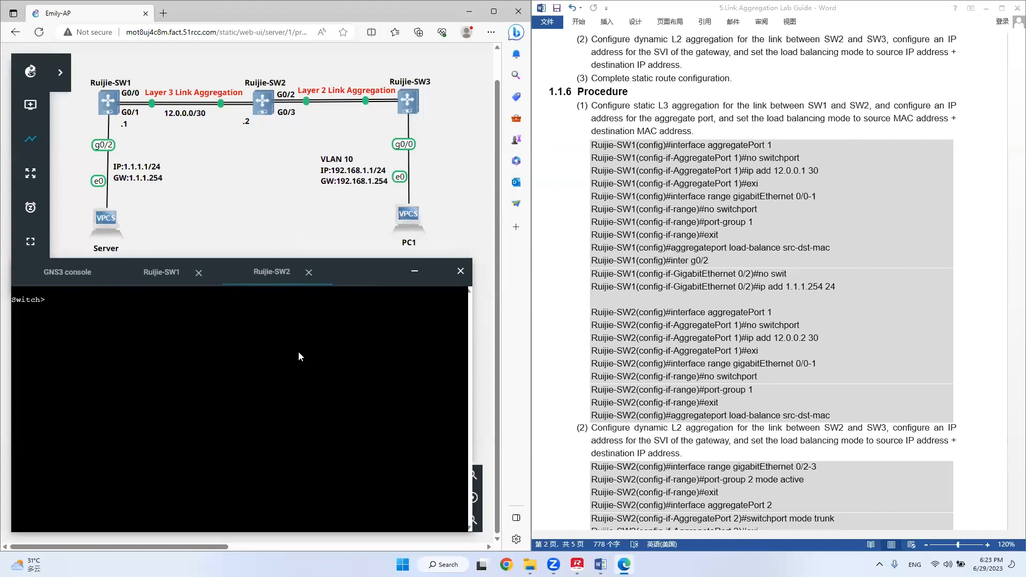
text(en)
key(Return)
key(Return)
text(con t)
key(Return)
Set the hostname of the second switch to Ruijie-SW2.
text(host)
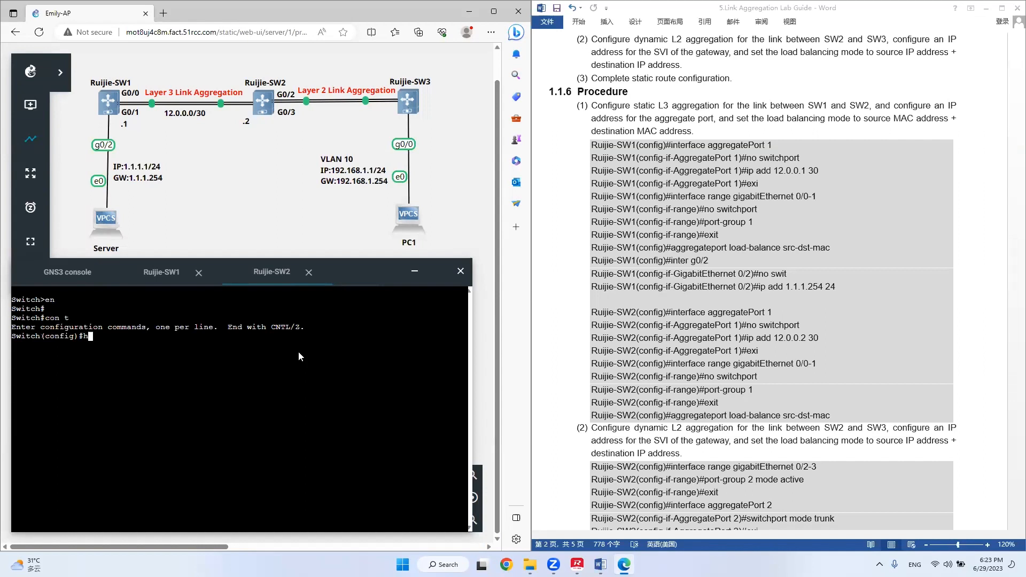
text(Ruijie-SW2)
key(Return)
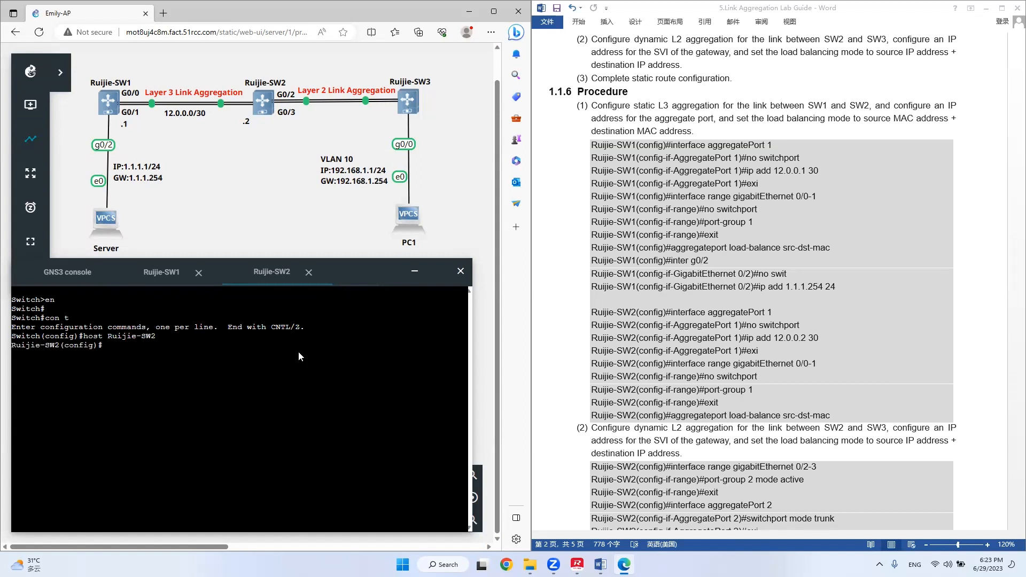
key(Return)
key(Return)
Create aggregate port 1 on Ruijie-SW2 and make it a Layer 3 port with no switchport.
text(i)
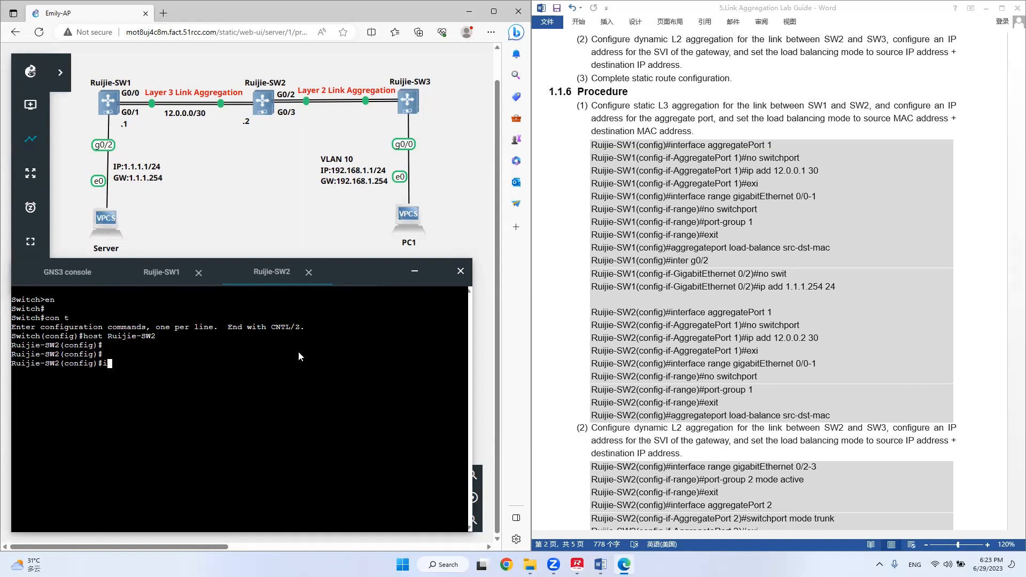
text(nter agg 1)
key(Return)
text(no swi)
key(Tab)
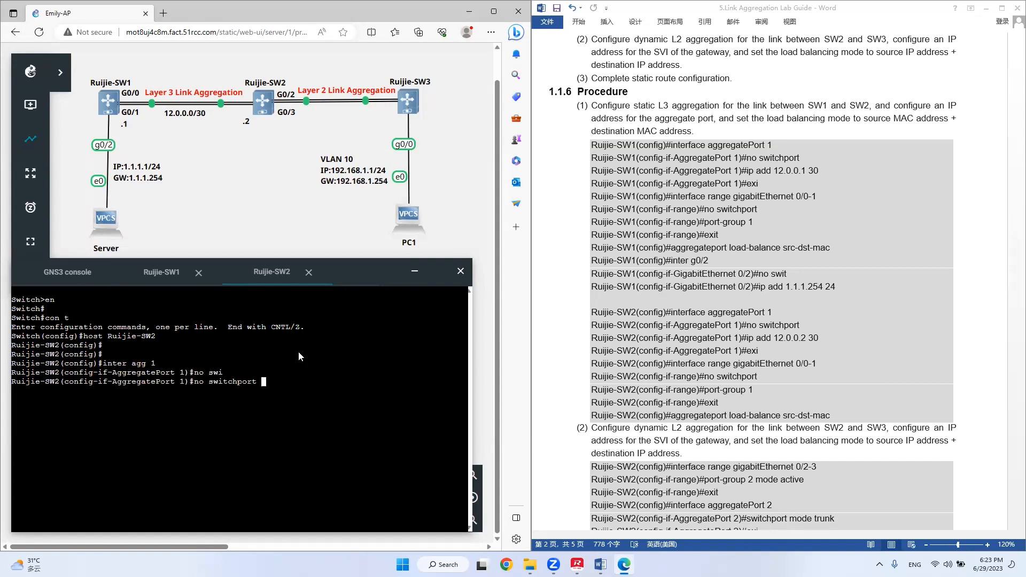
key(Return)
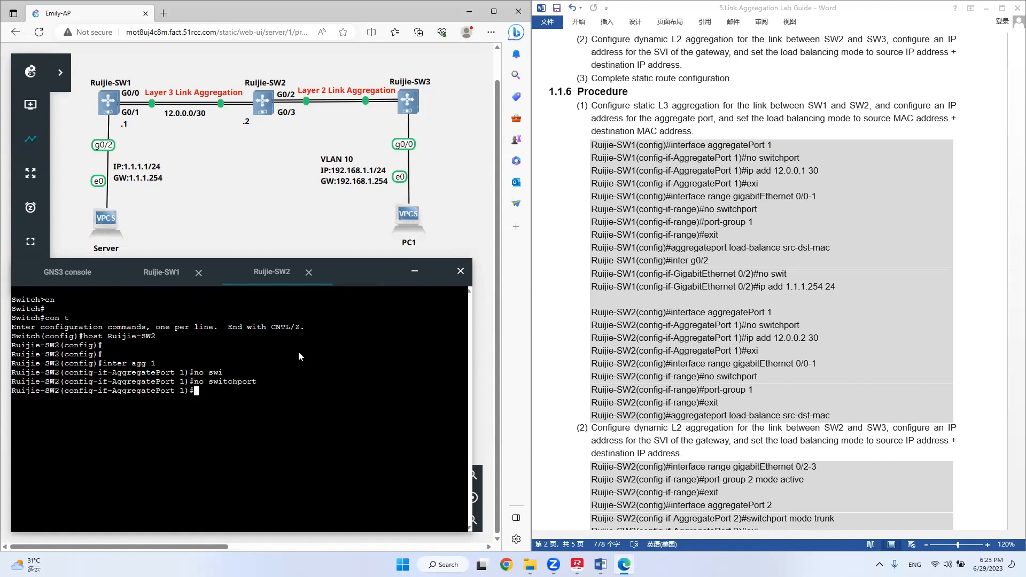
Assign IP address 12.0.0.2 with mask length 30 to aggregate port 1 and return to global configuration mode.
text(ip add 12.0.0.2 30)
key(Return)
text(exit)
key(Return)
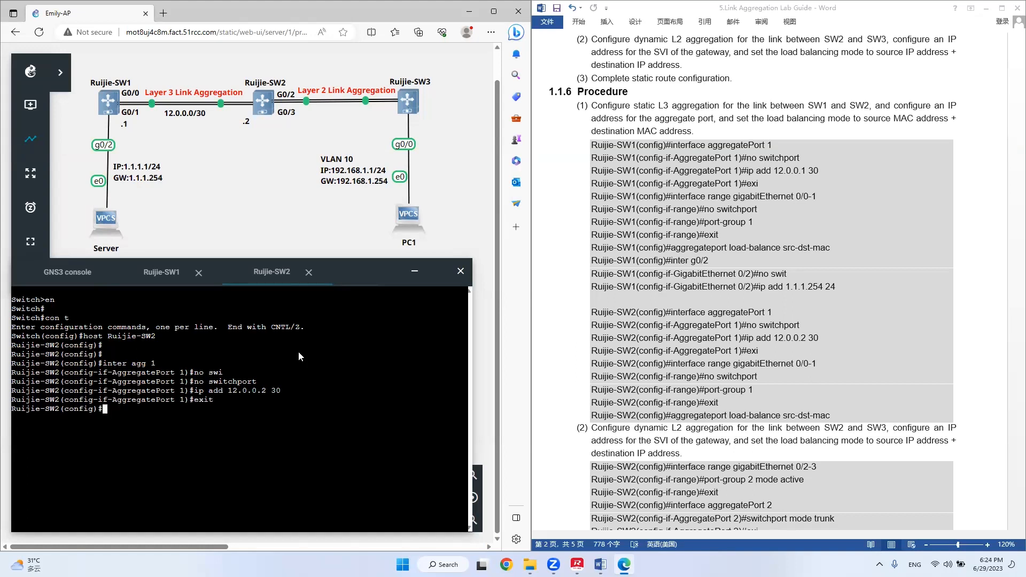
Try to add interface range g0/0-1 of Ruijie-SW2 to port-group 1, and return to global configuration mode.
text(inter ran g 0/0-1)
key(Return)
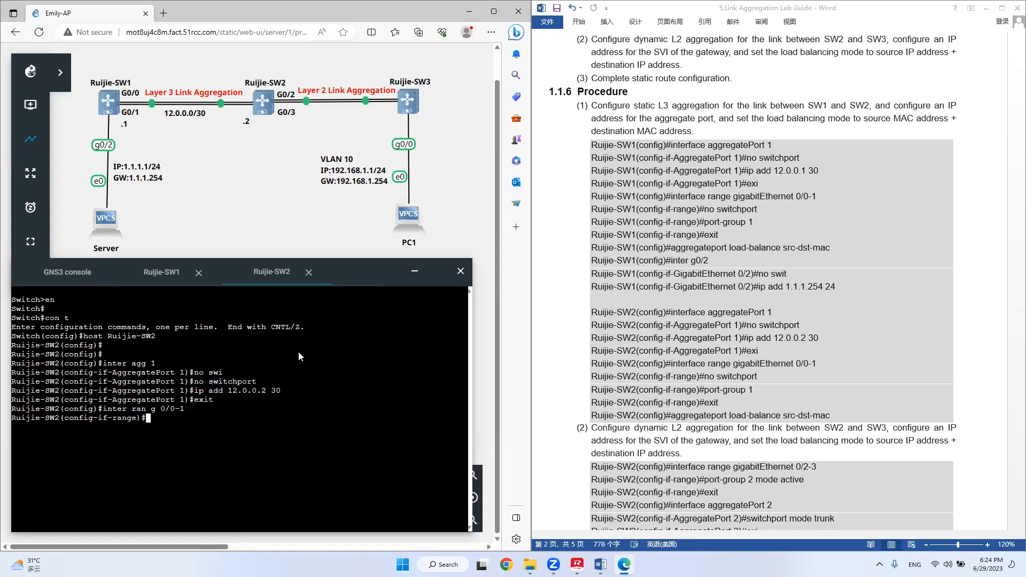
text(por)
key(Tab)
text(-)
key(Tab)
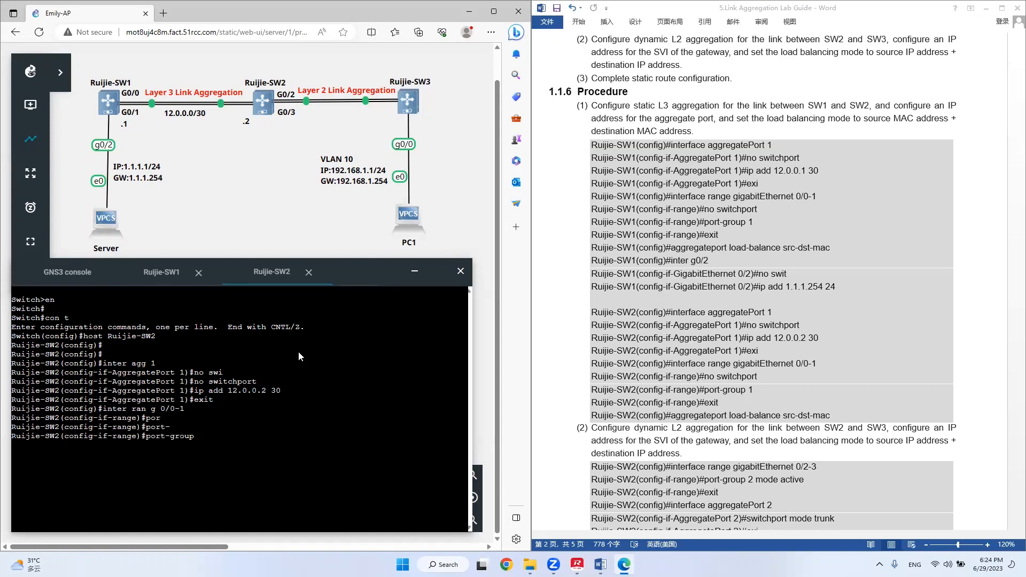
text(1)
key(Return)
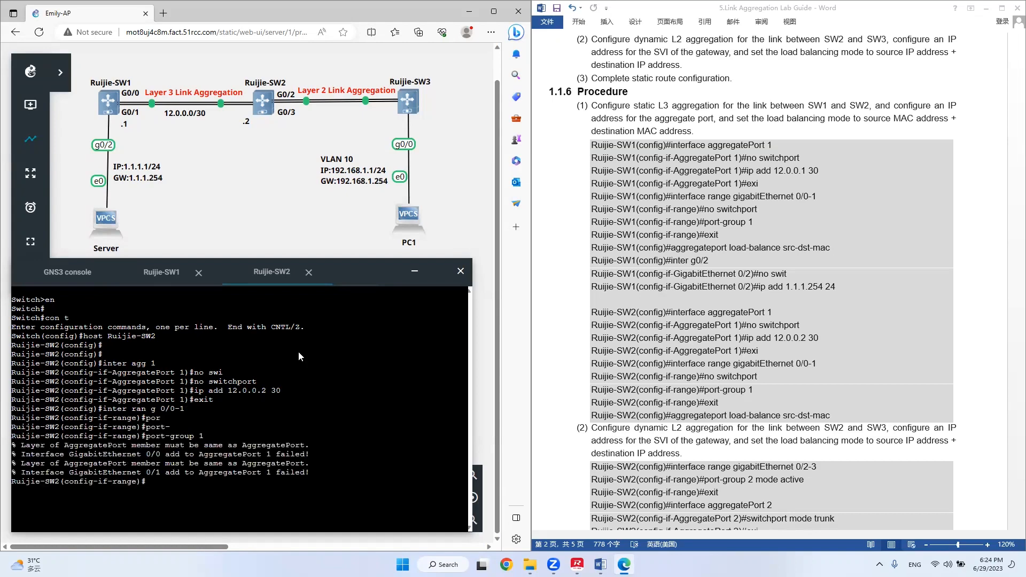
key(Return)
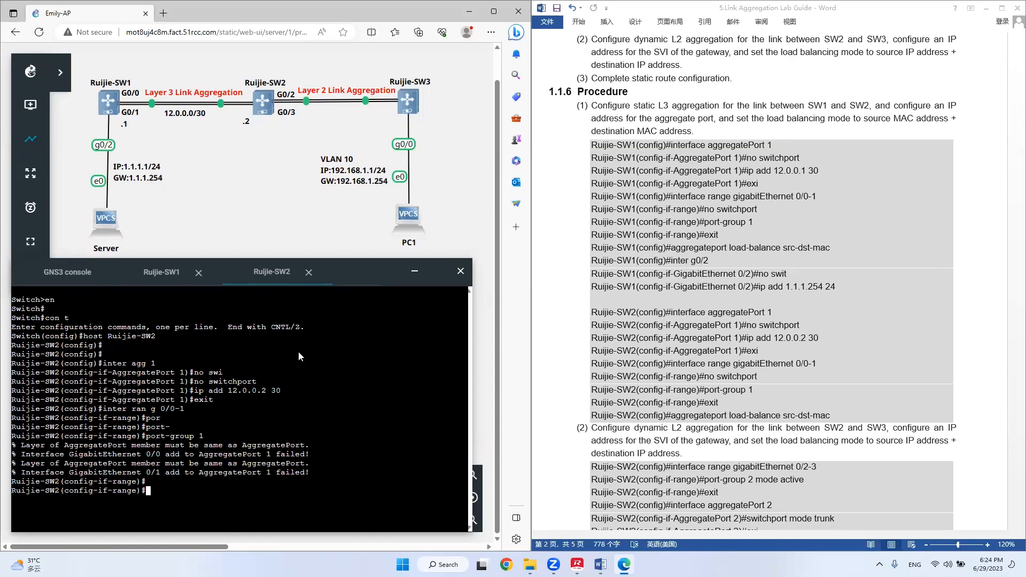
key(Return)
text(exit)
key(Return)
text(agg)
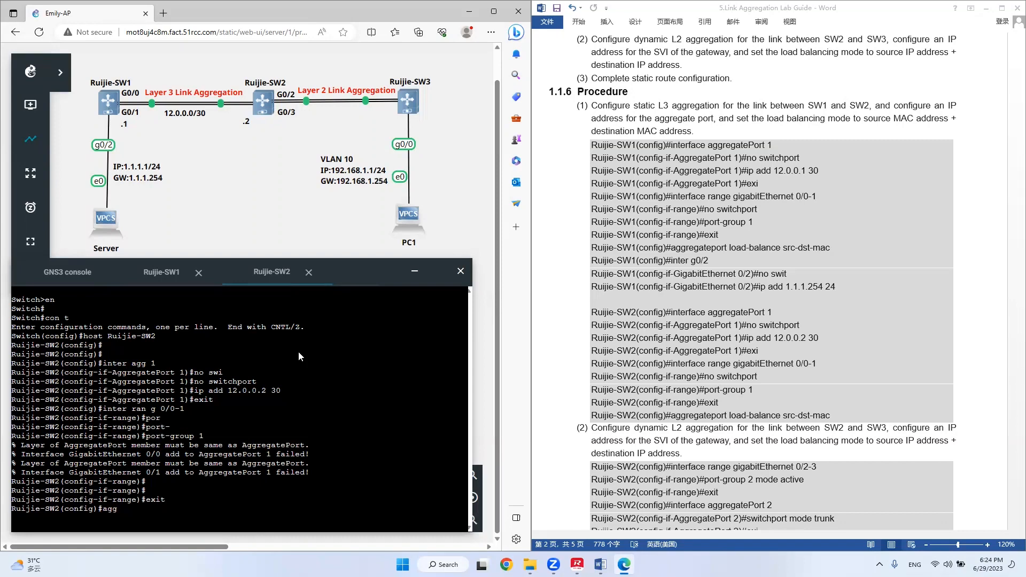
key(Tab)
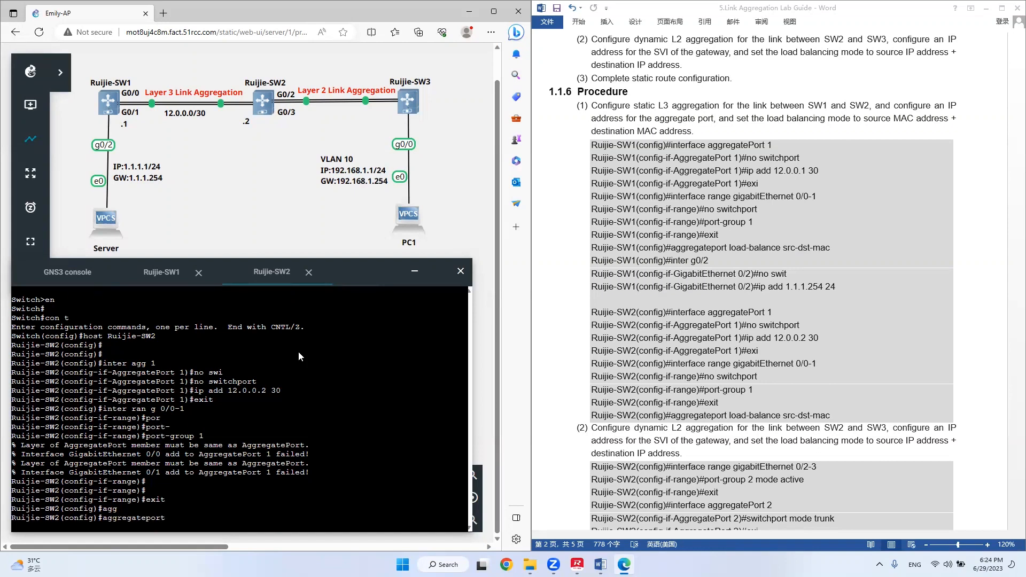
key(BackSpace)
key(BackSpace)
key(BackSpace)
key(BackSpace)
key(BackSpace)
key(BackSpace)
key(BackSpace)
key(BackSpace)
key(BackSpace)
key(BackSpace)
key(BackSpace)
key(BackSpace)
key(BackSpace)
Review the port-group error messages against the no switchport and interface range commands entered above them.
drag(315, 461, 3, 452)
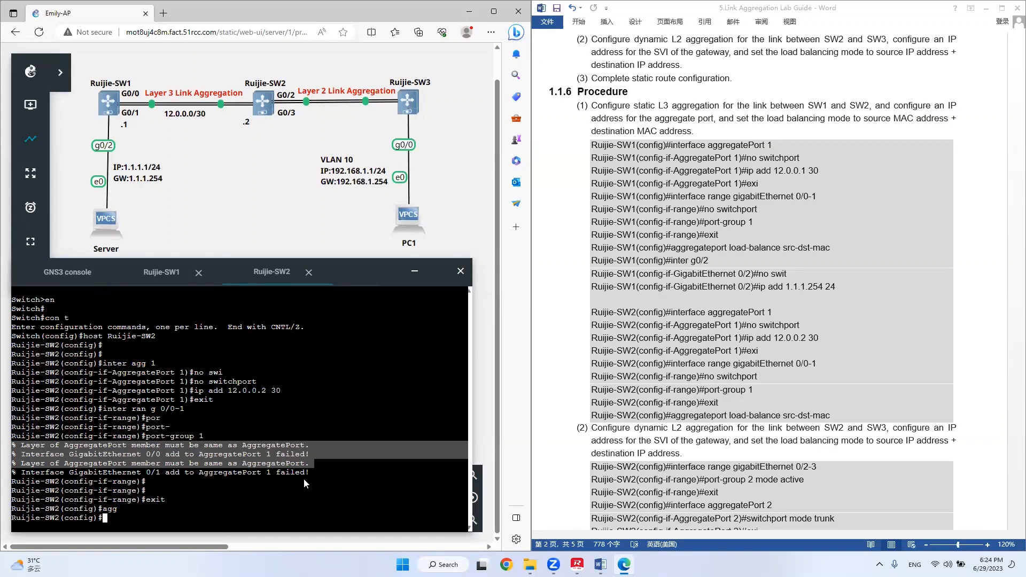
click(307, 461)
drag(118, 455, 278, 455)
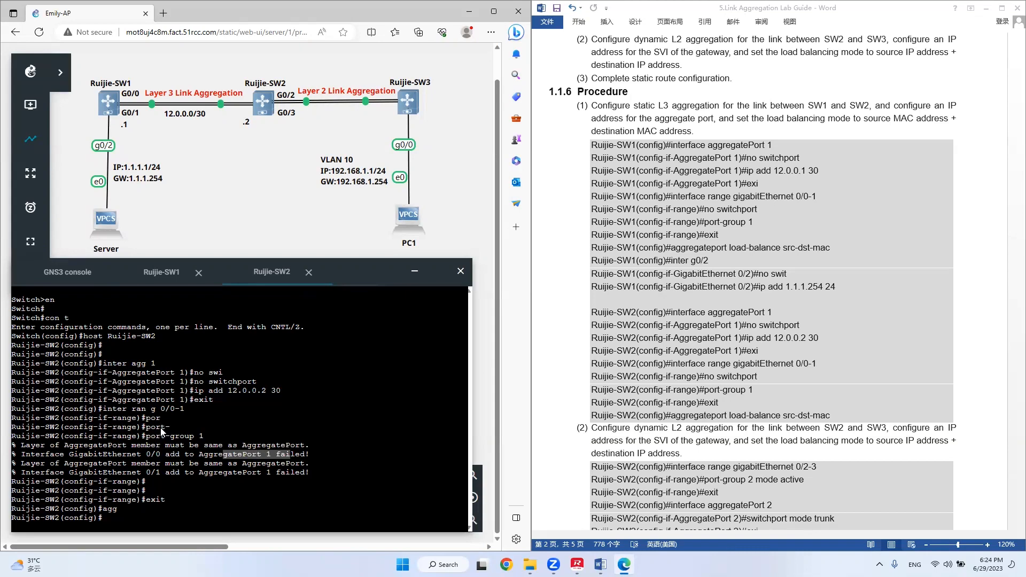
click(175, 385)
drag(189, 382, 242, 382)
drag(227, 432, 122, 411)
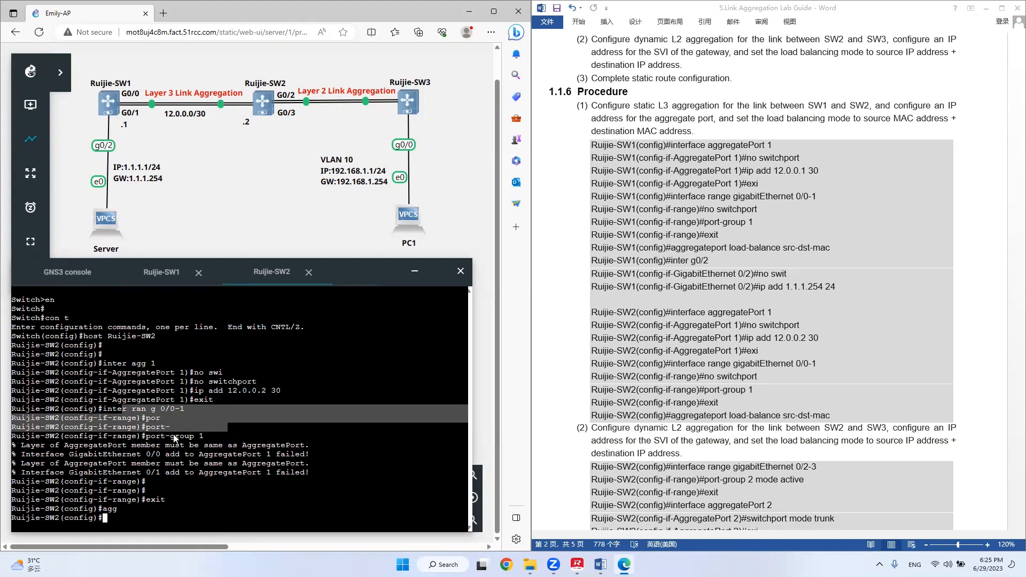
click(253, 454)
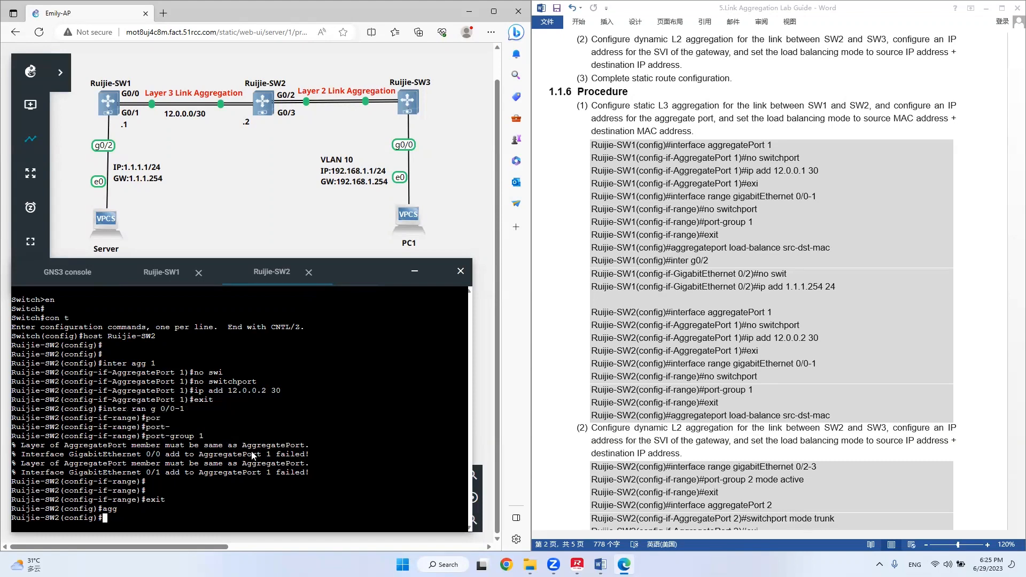
Make interface range g0/0-1 of Ruijie-SW2 Layer 3 ports with no switchport.
text(inter ran g 0)
key(BackSpace)
text(/0-1)
key(Return)
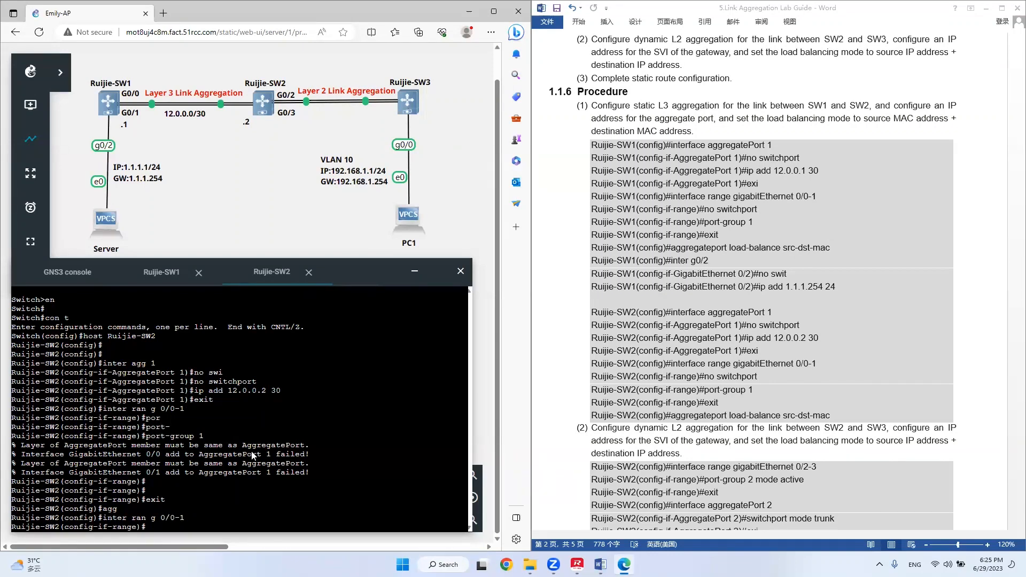
text(nos wit)
key(Tab)
key(BackSpace)
key(BackSpace)
key(BackSpace)
key(BackSpace)
text(swi)
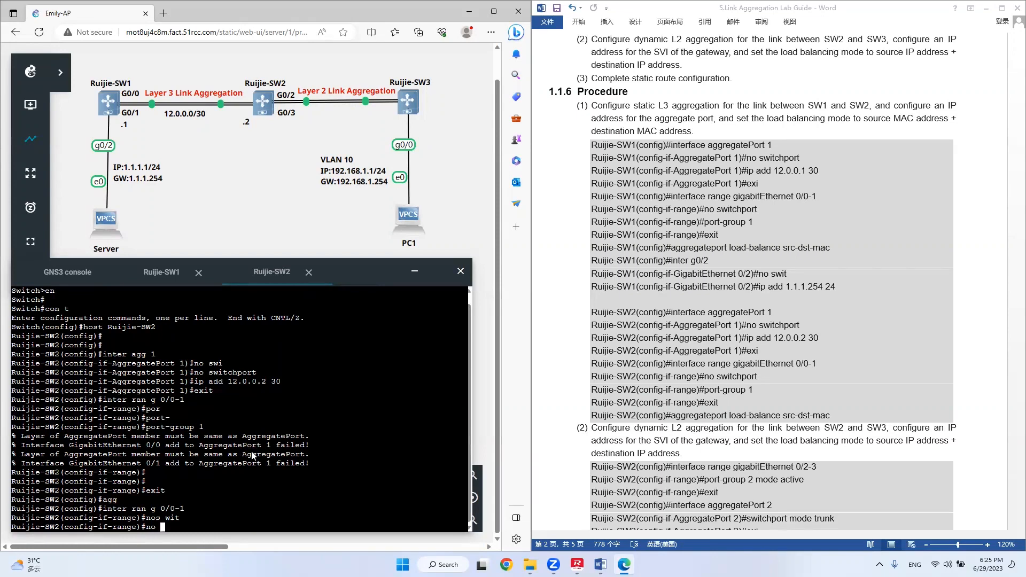
key(Tab)
key(Return)
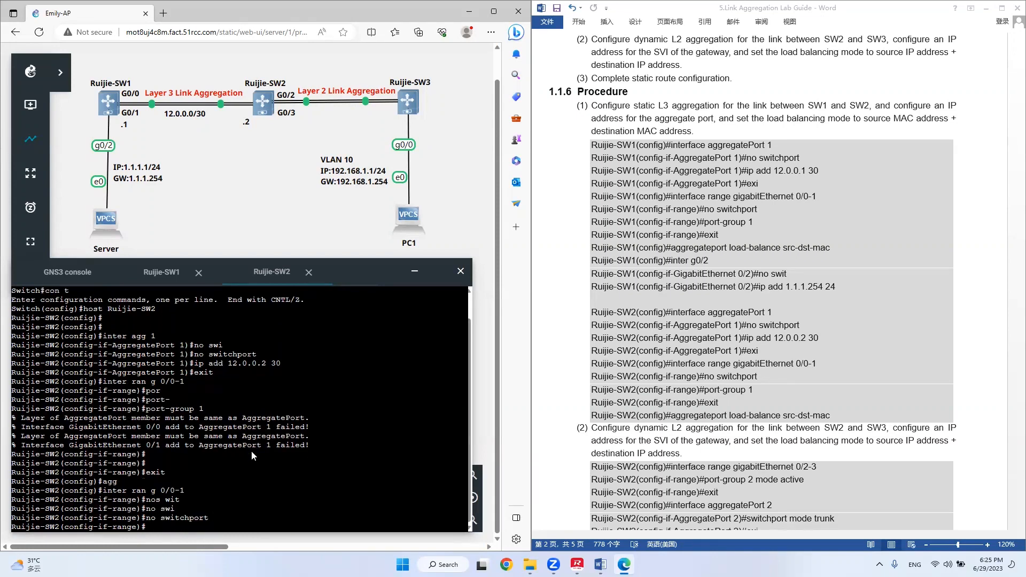
Add interfaces g0/0-1 to port-group 1 and return to global configuration mode.
text(port)
key(Tab)
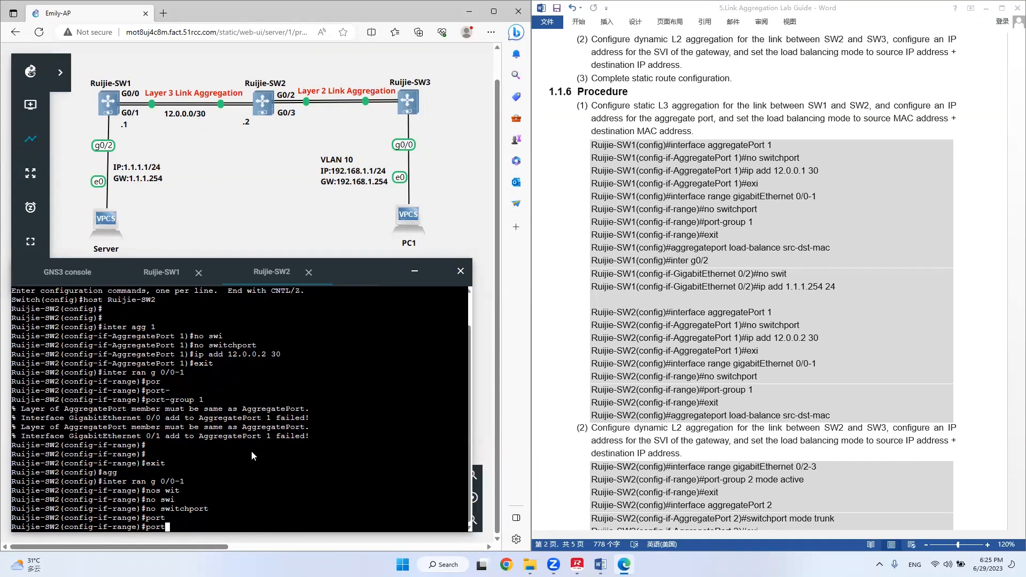
text(-g)
key(Tab)
text(1)
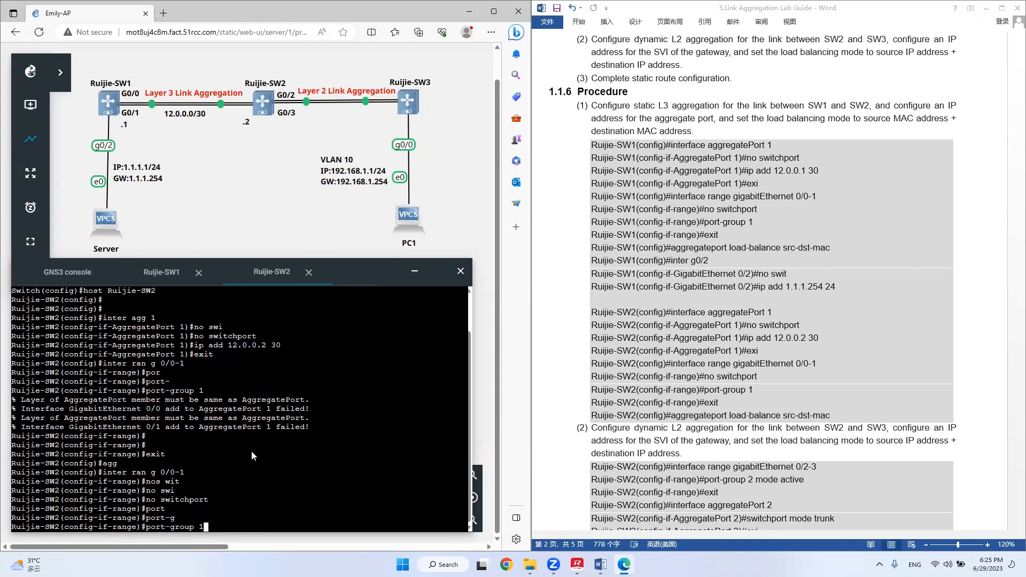
key(Return)
key(Return)
key(Return)
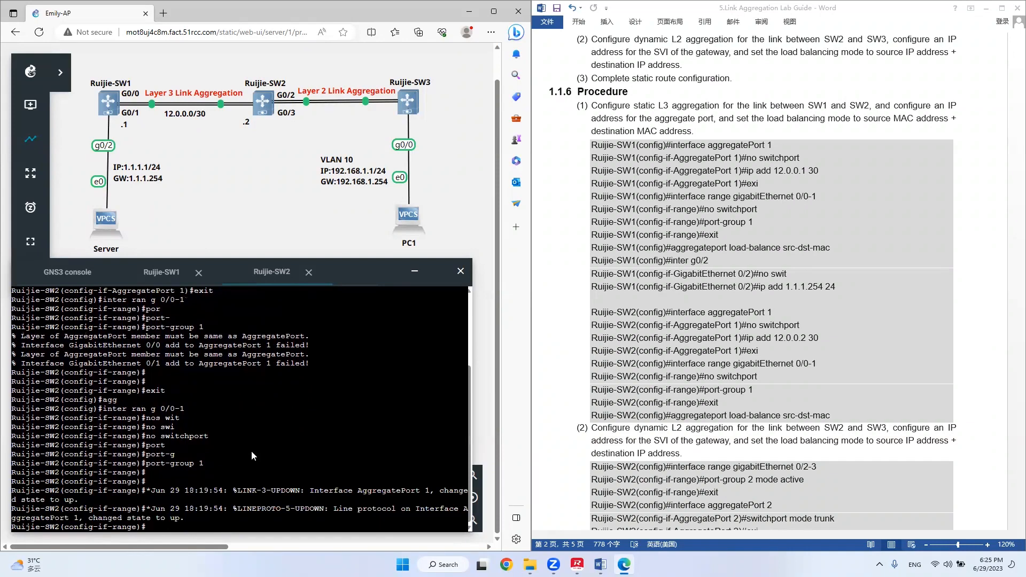
key(Return)
key(Return)
key(Return)
text(exit)
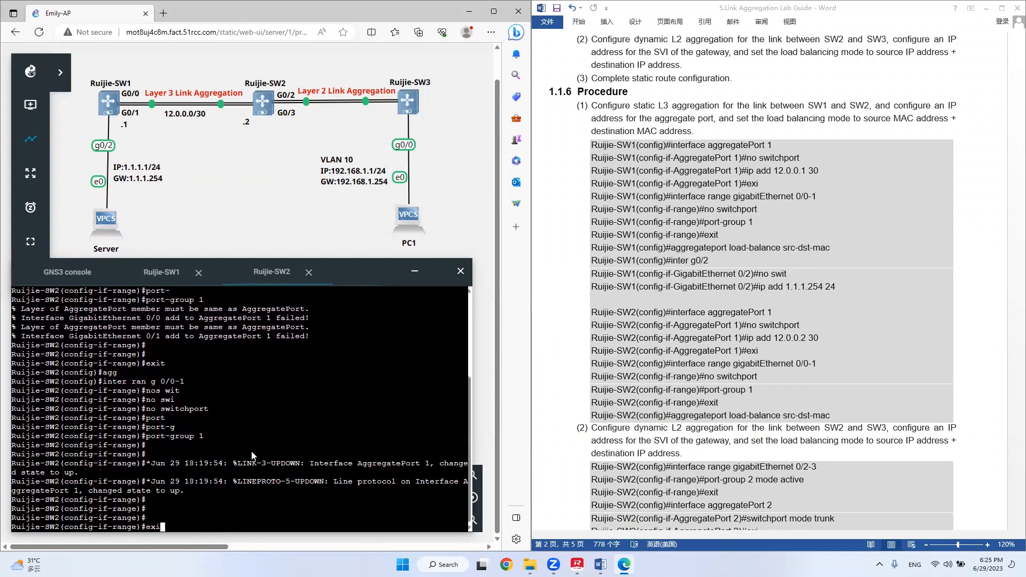
key(Return)
Set the aggregate port load-balancing mode on Ruijie-SW2 to src-dst-mac.
text(agg)
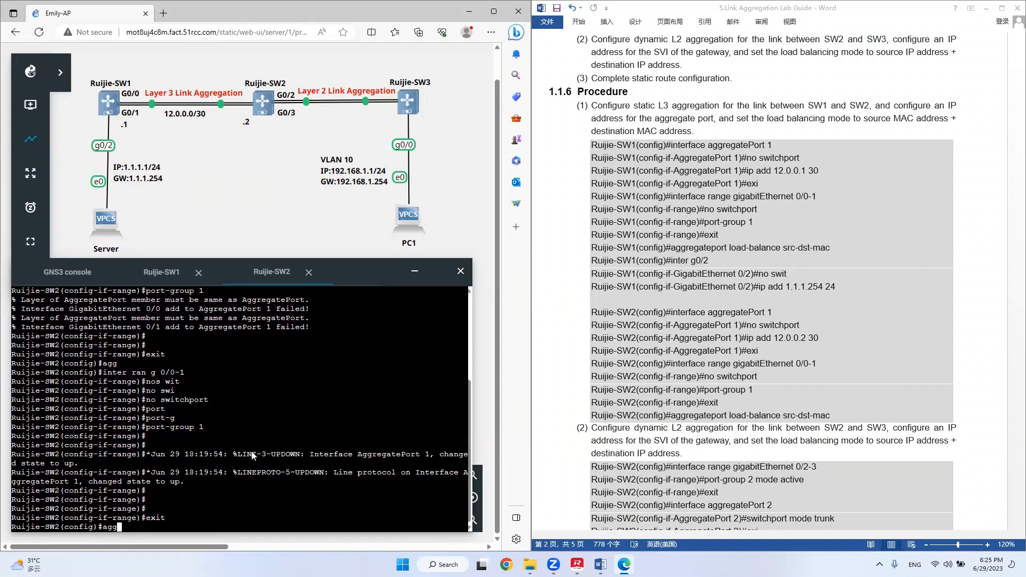
key(Tab)
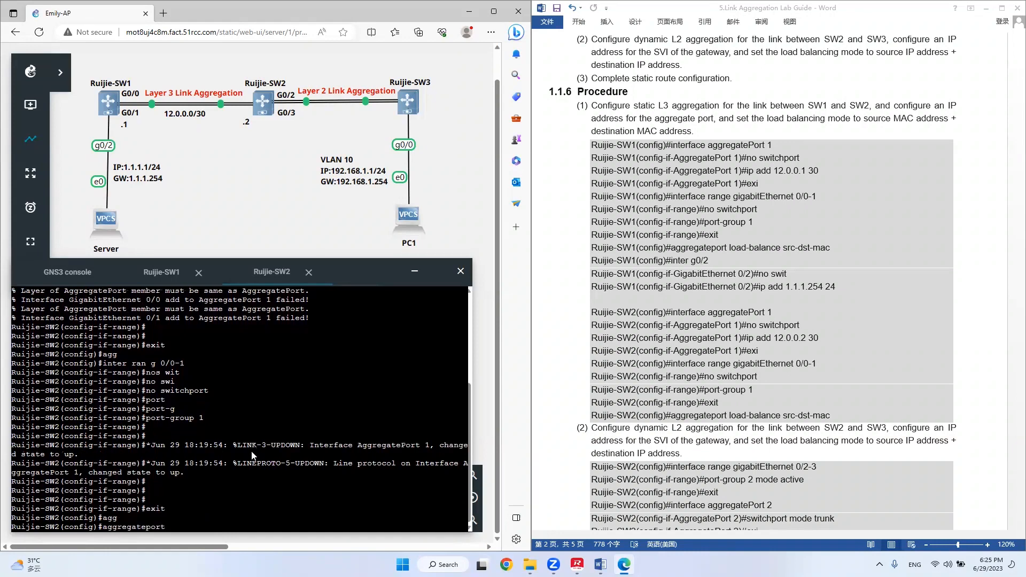
text(lo)
key(Tab)
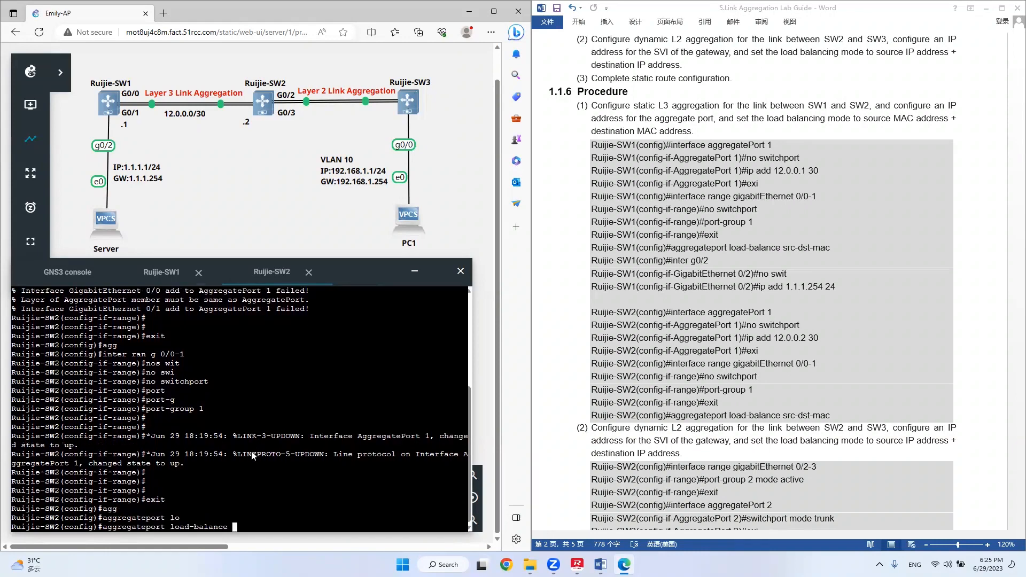
text(s)
key(Tab)
text(d)
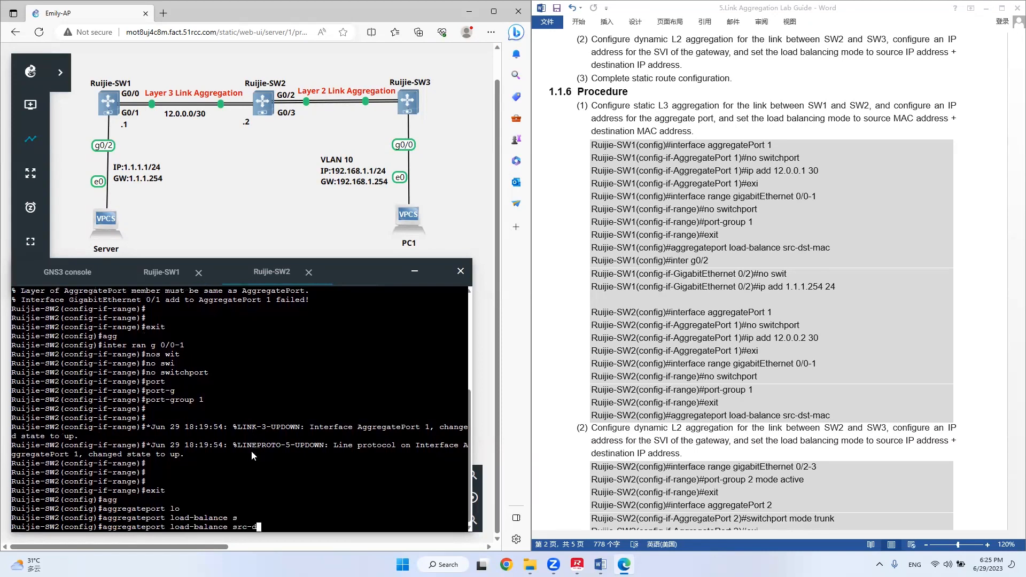
key(Tab)
text(m)
key(Tab)
key(Return)
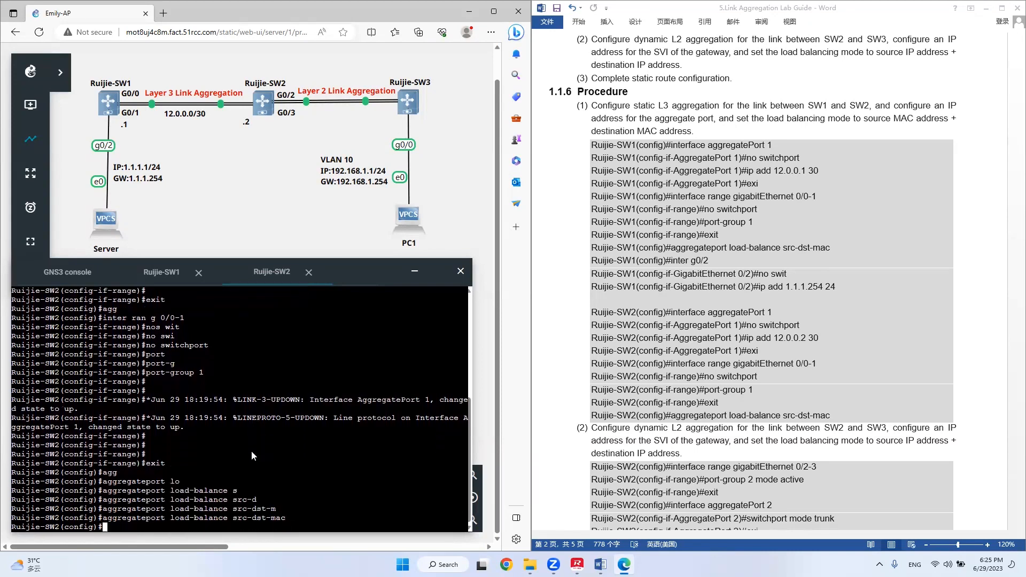
key(Return)
key(Return)
key(Return)
Following the guide's dynamic L2 aggregation section, add interface range g0/2-3 of Ruijie-SW2 to port-group 2 in active mode.
click(861, 361)
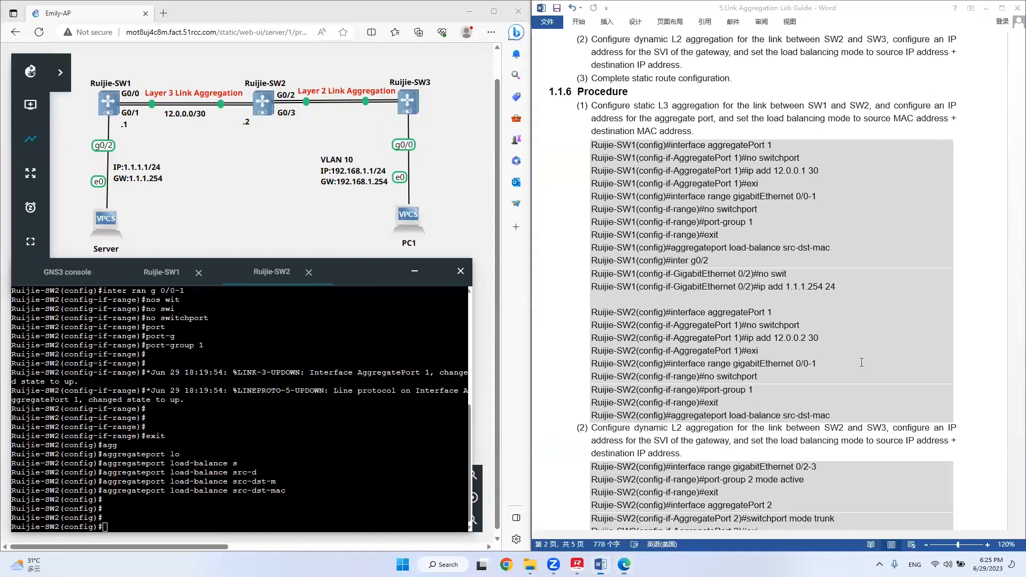
scroll(861, 362, down, 8)
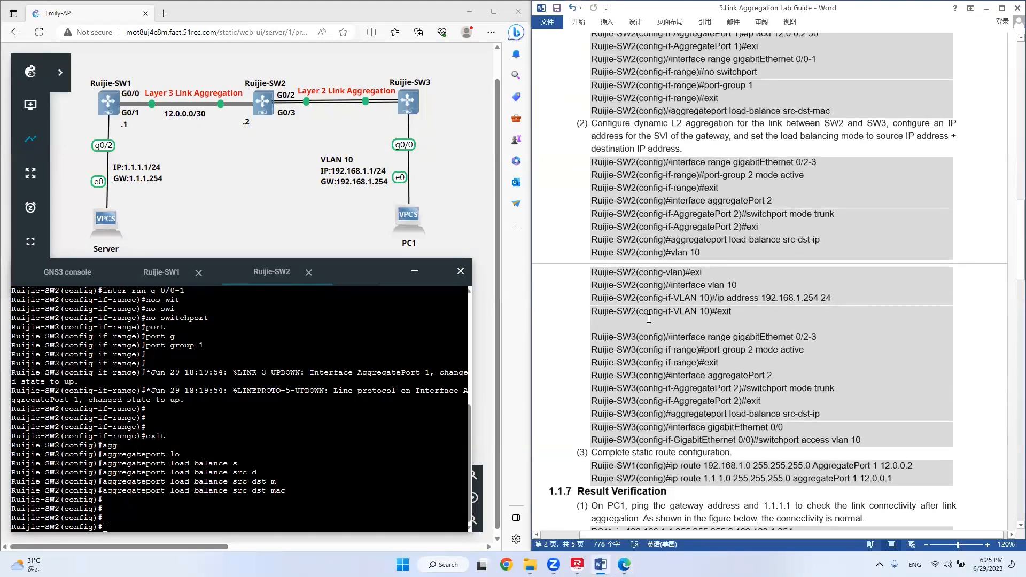
click(295, 459)
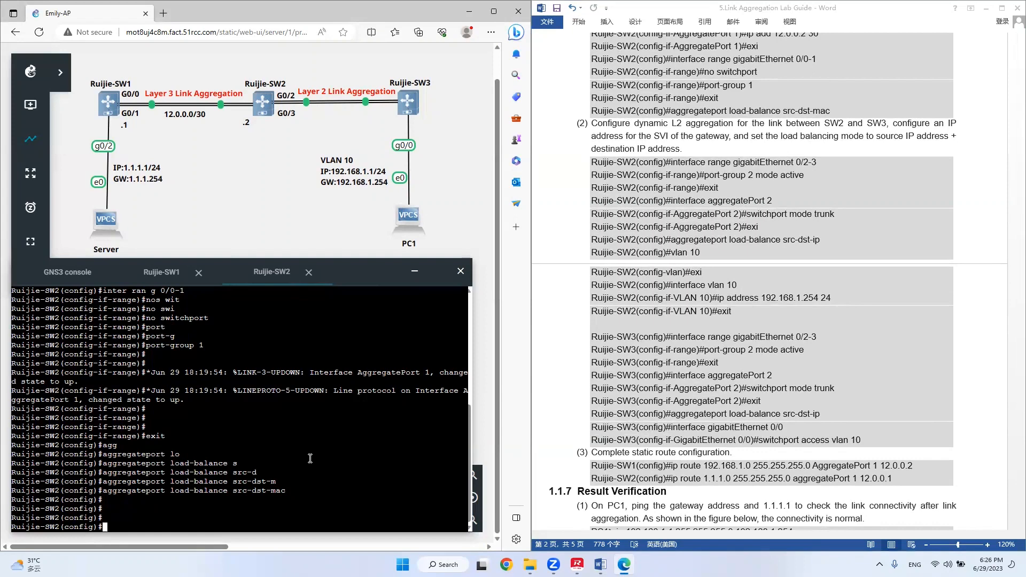
text(inter ran g)
text(0/2-3)
key(Return)
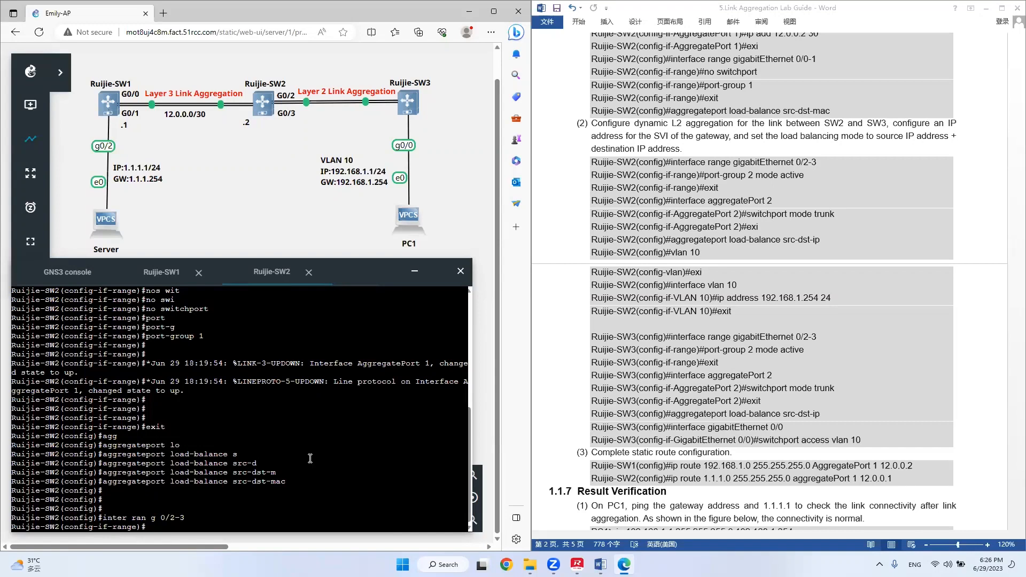
text(port)
key(Tab)
text(2)
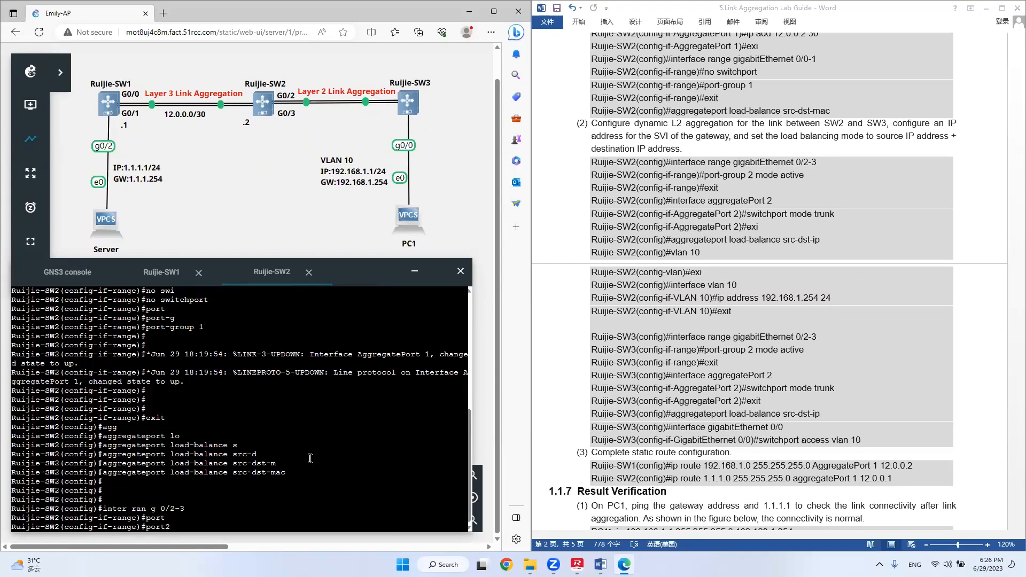
key(BackSpace)
text(-g)
key(Tab)
text(2)
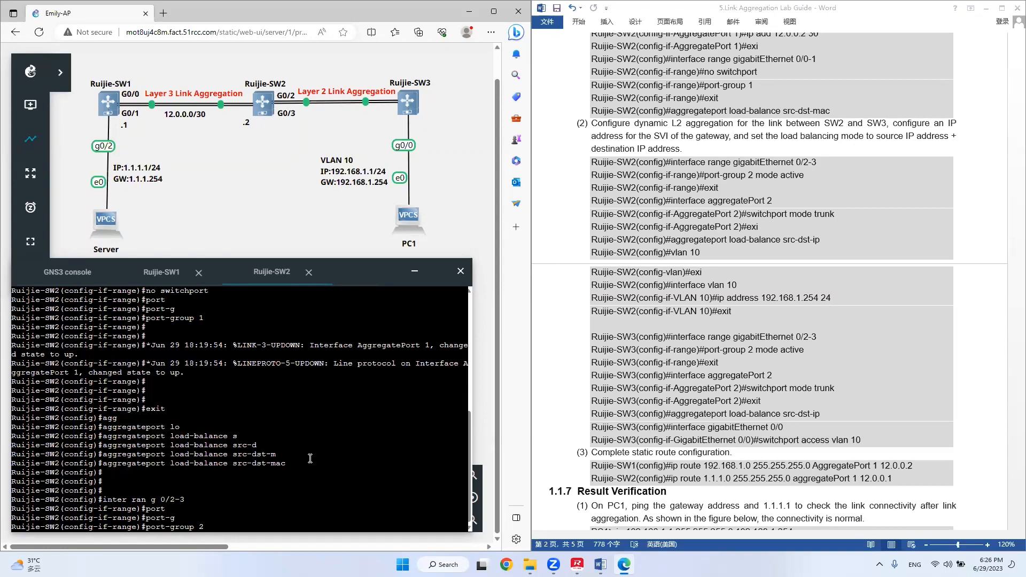
text( mod)
key(Tab)
text(ac)
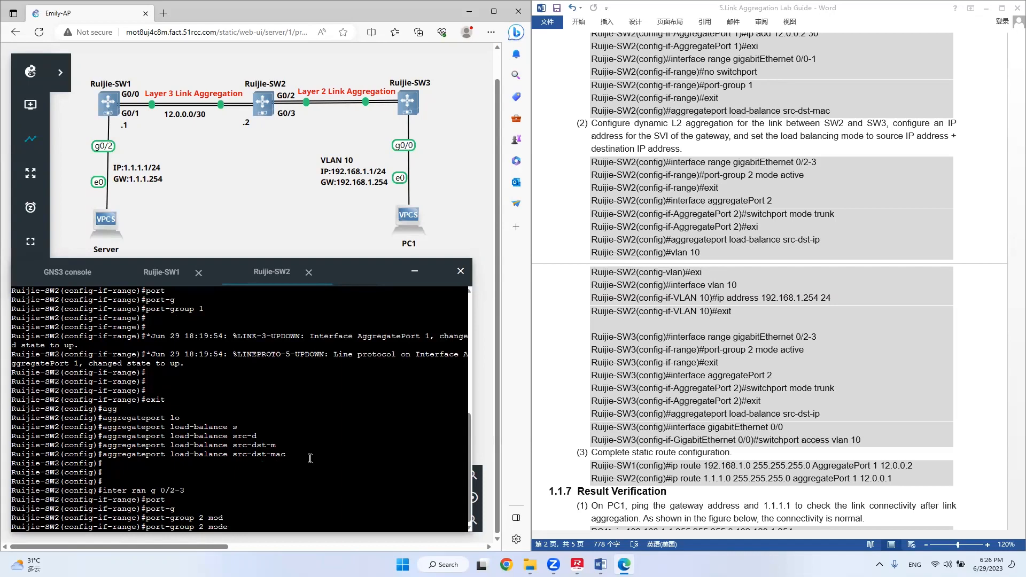
key(Tab)
key(Return)
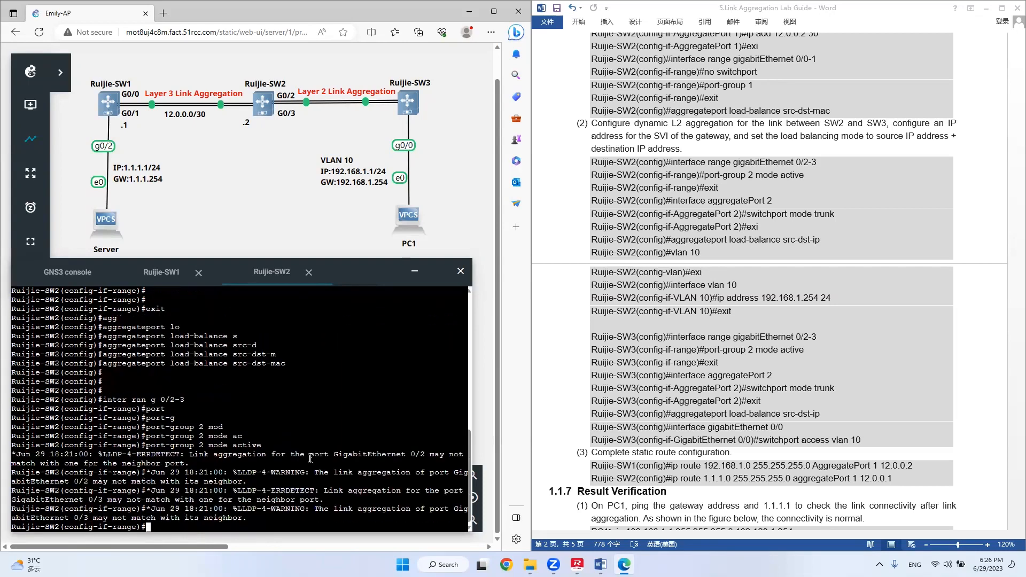
key(Return)
key(Return)
key(Return)
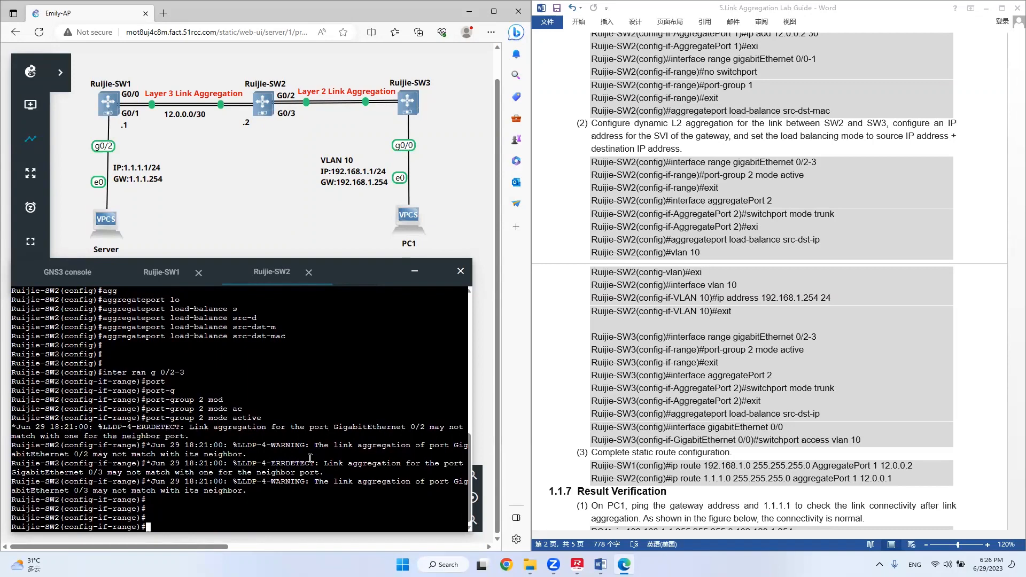
Leave the g0/2-3 interface range on Ruijie-SW2 and return to global configuration mode.
text(exit)
key(Return)
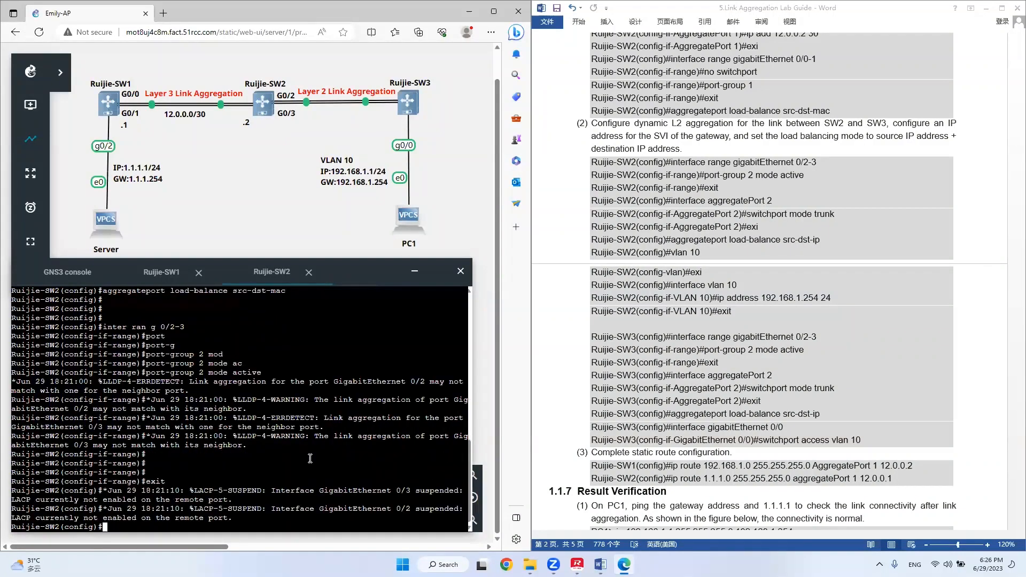
key(Return)
key(Return)
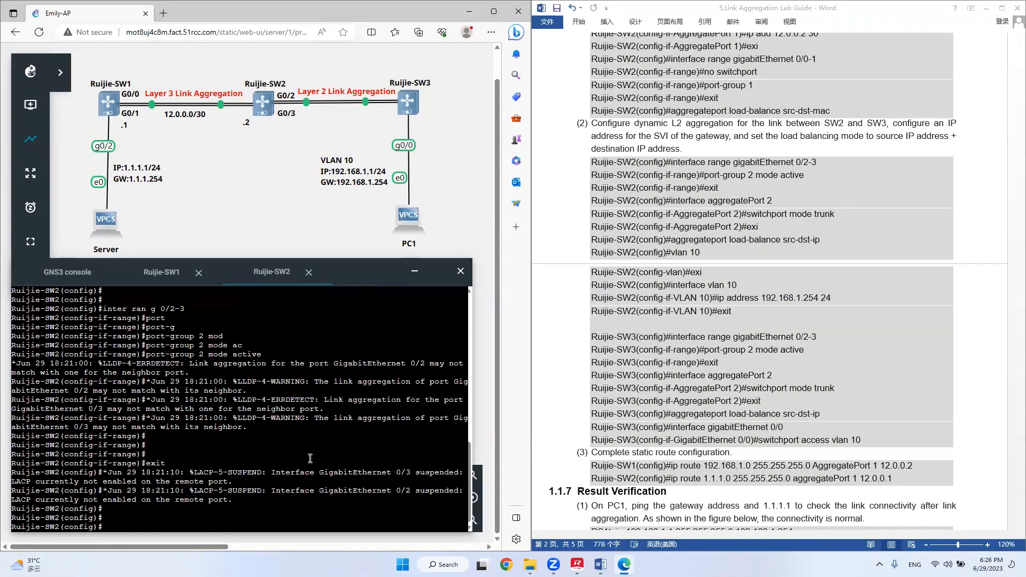
Set aggregate port 2 on Ruijie-SW2 to switchport mode trunk and exit its interface configuration.
text(inter agg 2)
key(Return)
text(s)
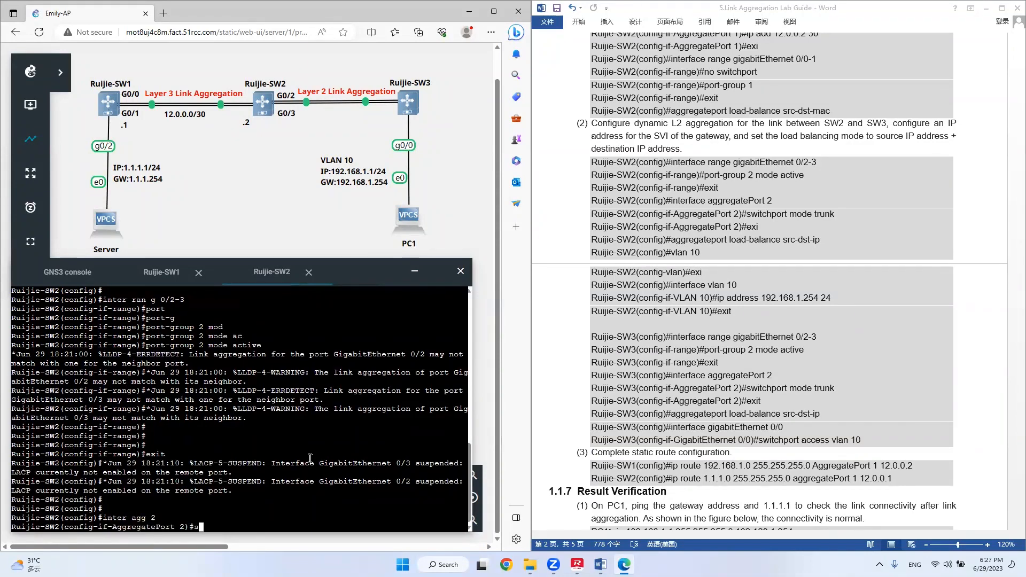
text(wit)
key(Tab)
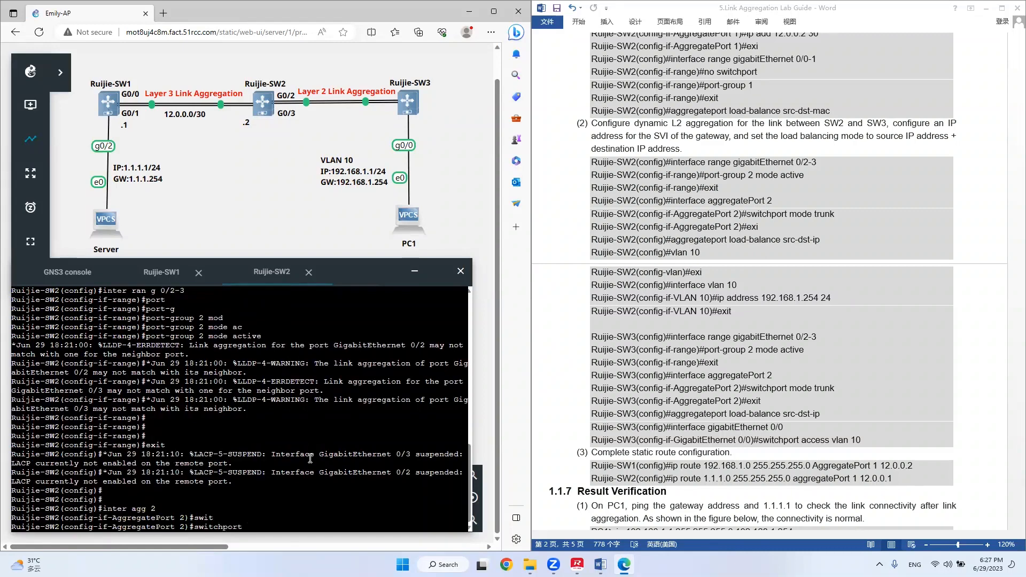
text(mo)
key(Tab)
text(tr)
key(Tab)
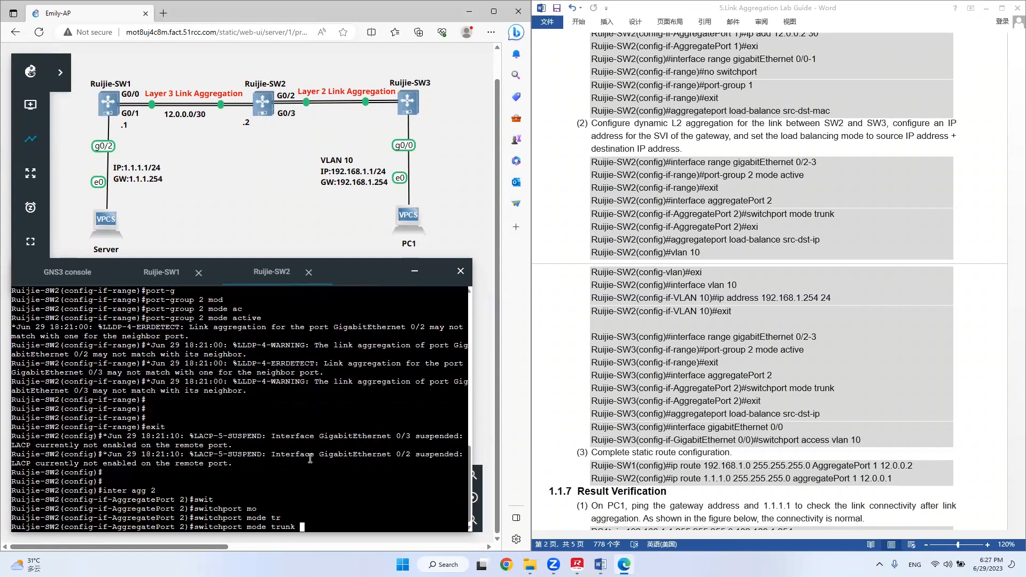
key(Return)
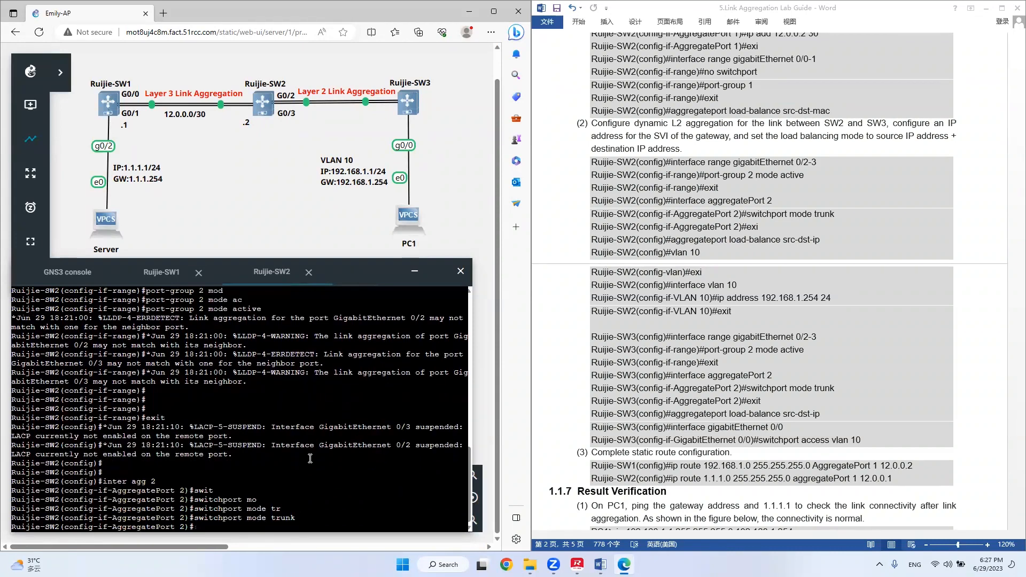
text(exit)
key(Return)
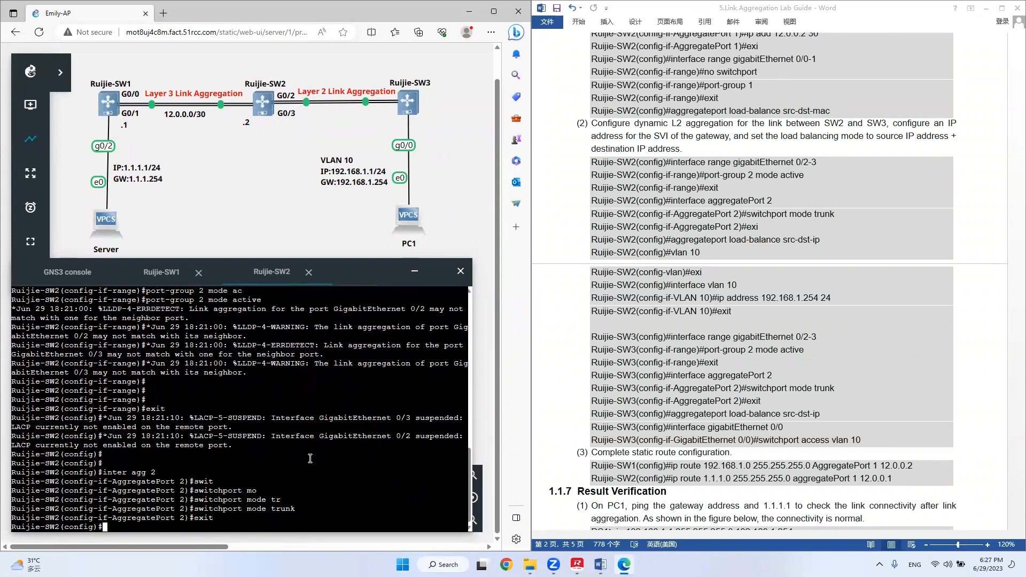
Set the aggregate port load-balancing mode on Ruijie-SW2 to src-dst-ip.
text(agg)
key(Tab)
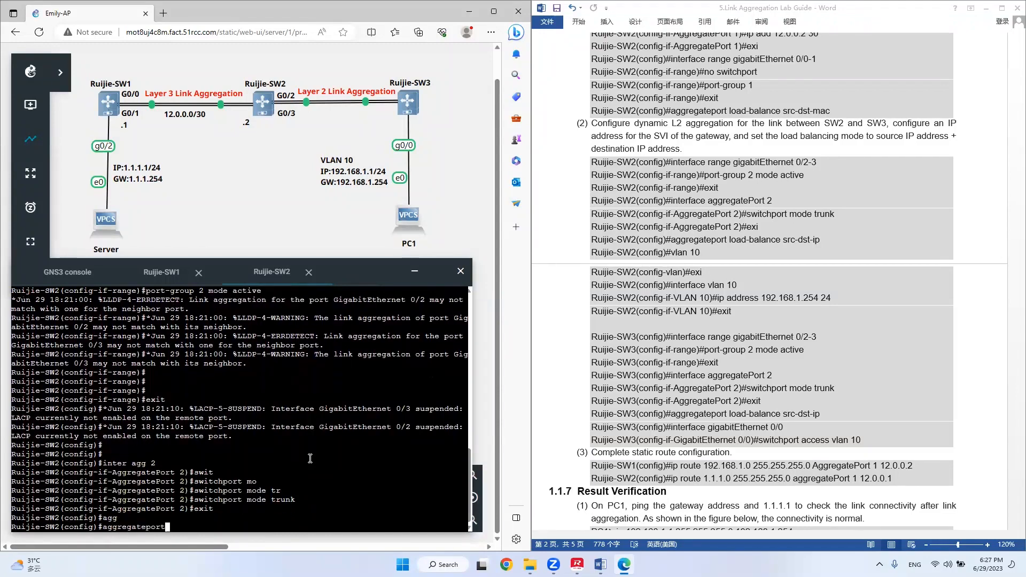
text(lo)
key(Tab)
text(s)
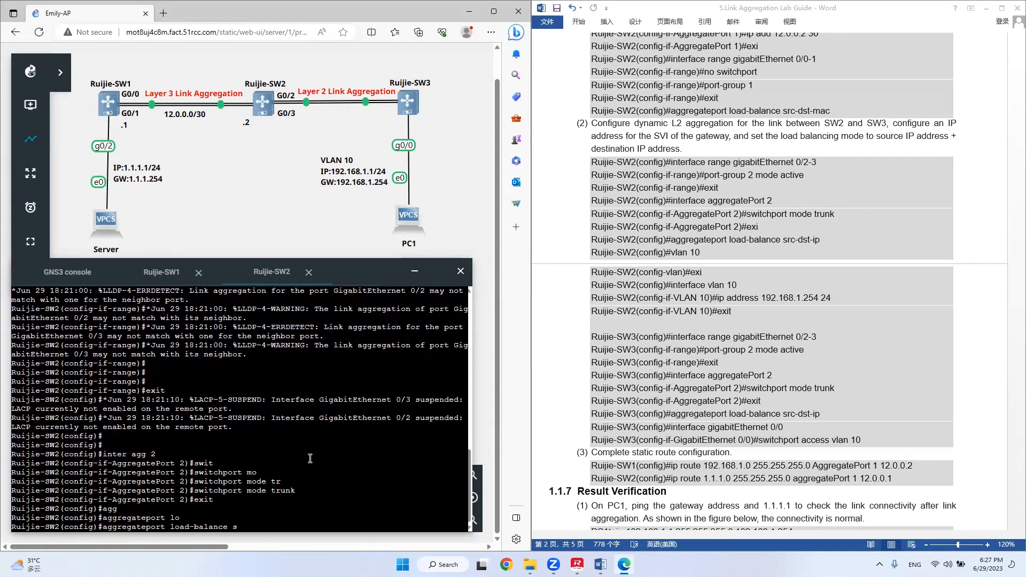
key(Tab)
key(Tab)
text(d)
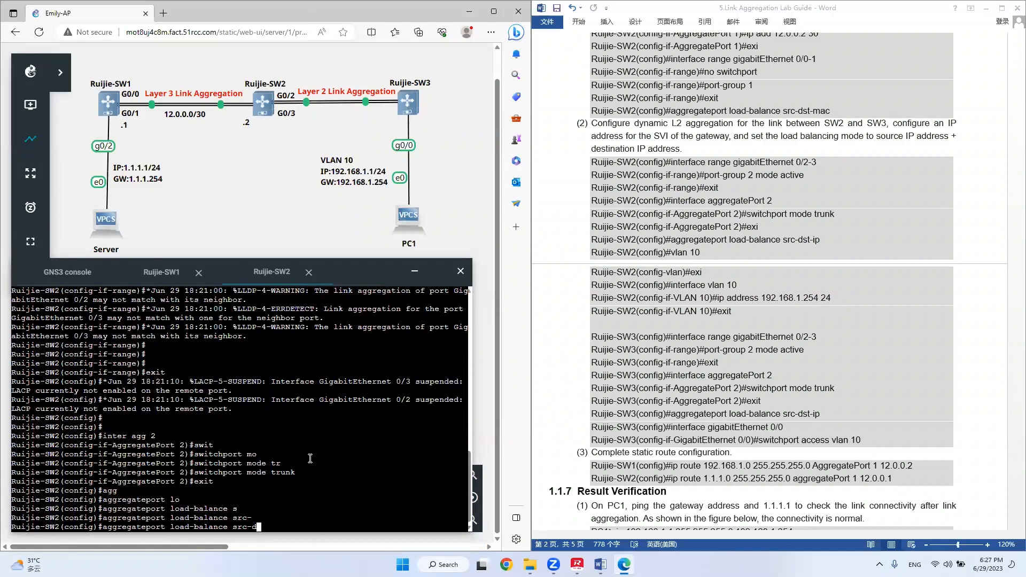
key(Tab)
text(ip)
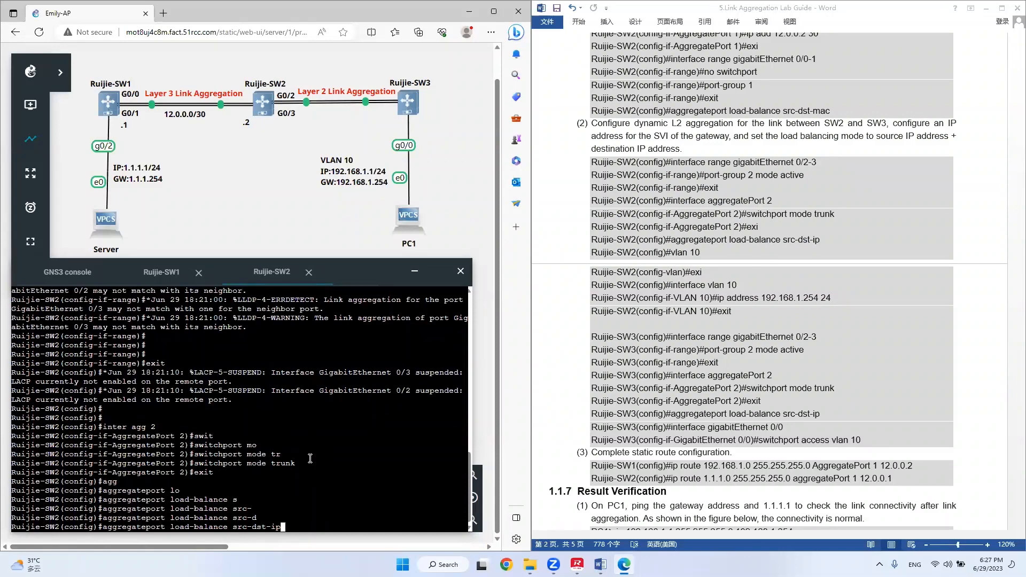
key(Return)
key(Return)
key(Return)
key(Return)
Create VLAN 10 on Ruijie-SW2.
text(vlan 10)
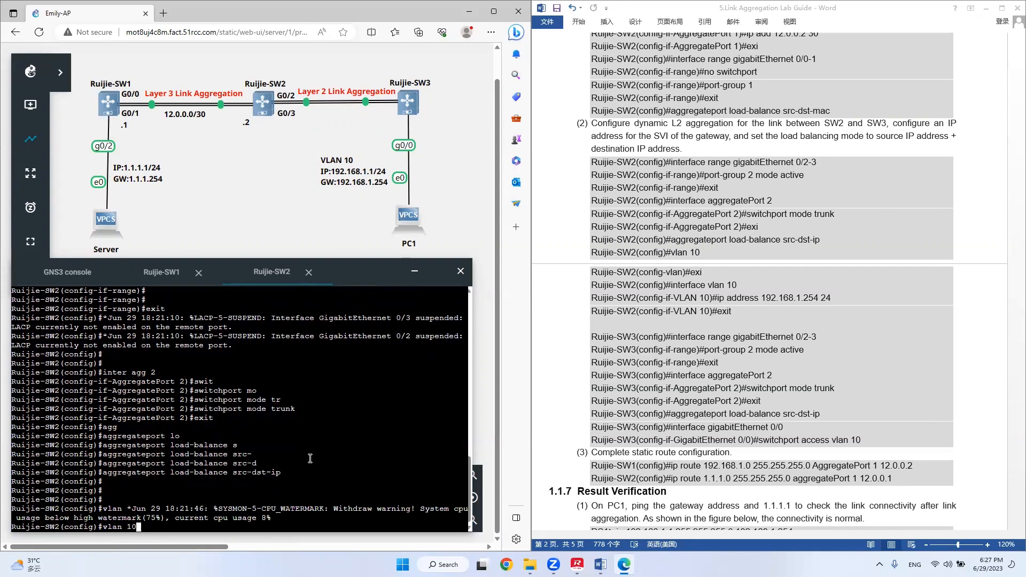
key(Return)
key(Return)
key(Return)
Assign IP address 192.168.1.254 with prefix length 24 to interface VLAN 10 on Ruijie-SW2.
text(inter vlan 10)
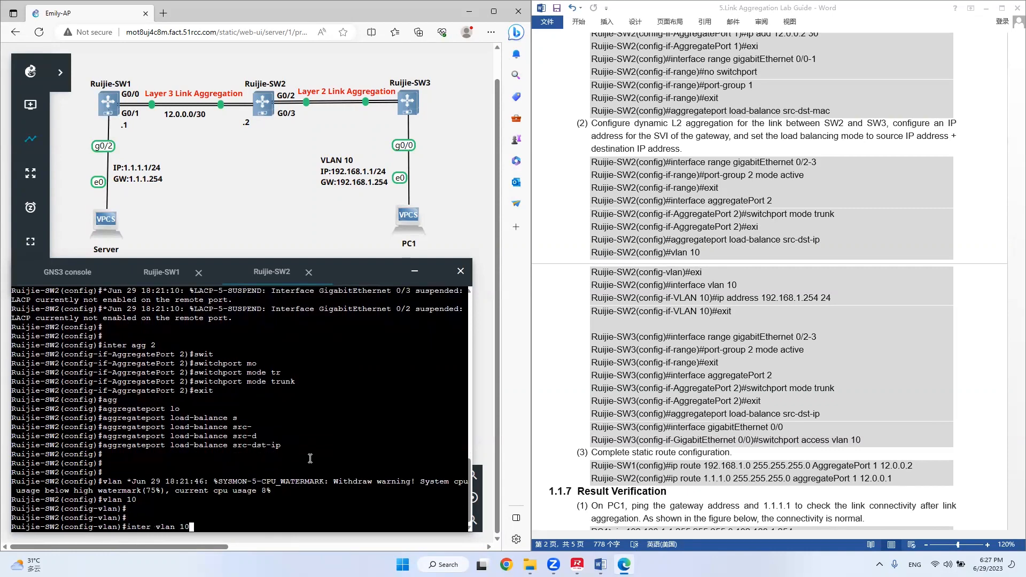
key(Return)
text(ip a)
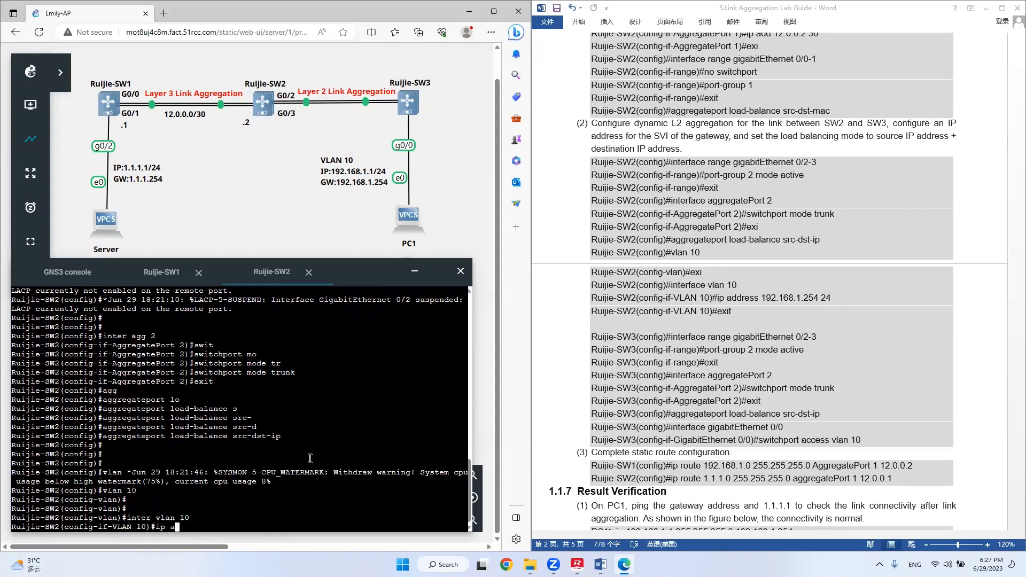
text(dd 192.168.1.254 24)
key(Return)
key(Return)
key(Return)
key(Return)
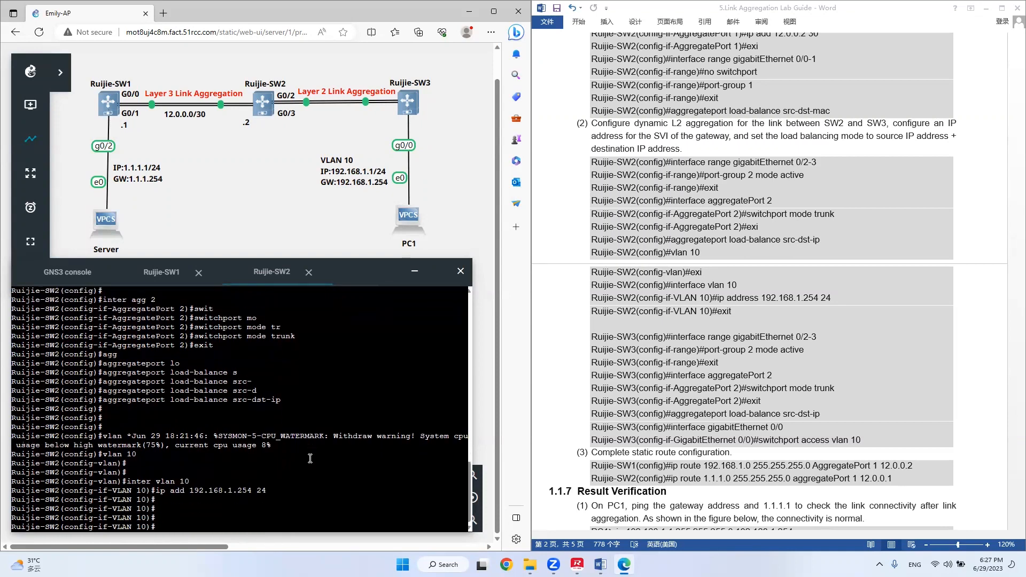
Return Ruijie-SW2 to privileged mode and save its configuration with the write command.
key(ctrl+z)
key(Return)
key(Return)
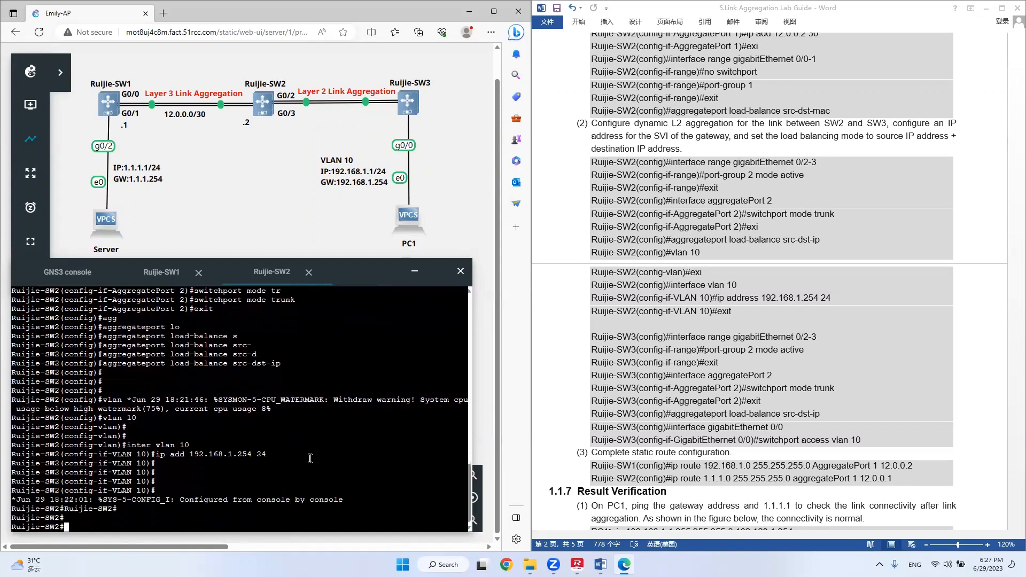
text(wirt)
key(Tab)
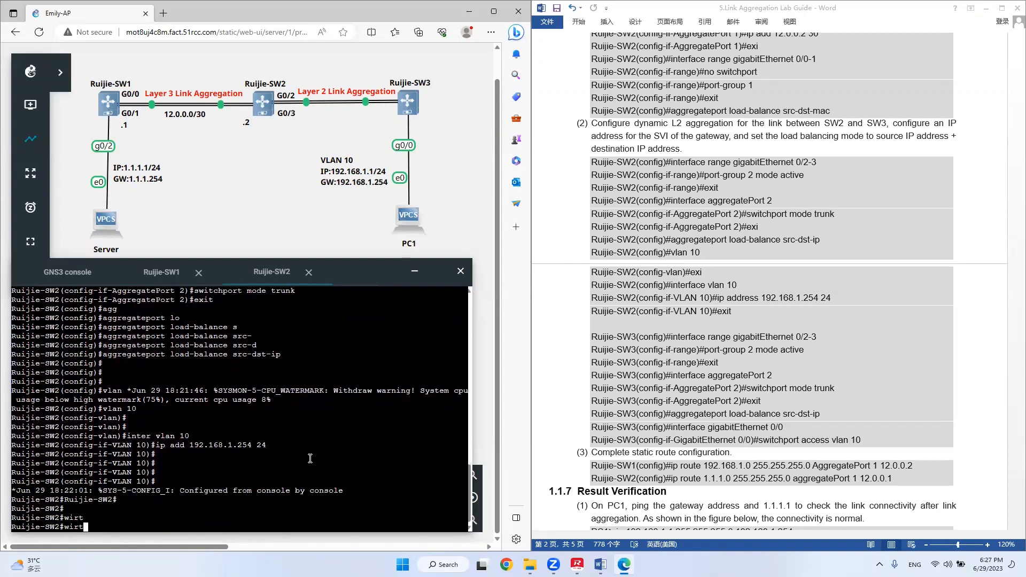
text(e)
key(Tab)
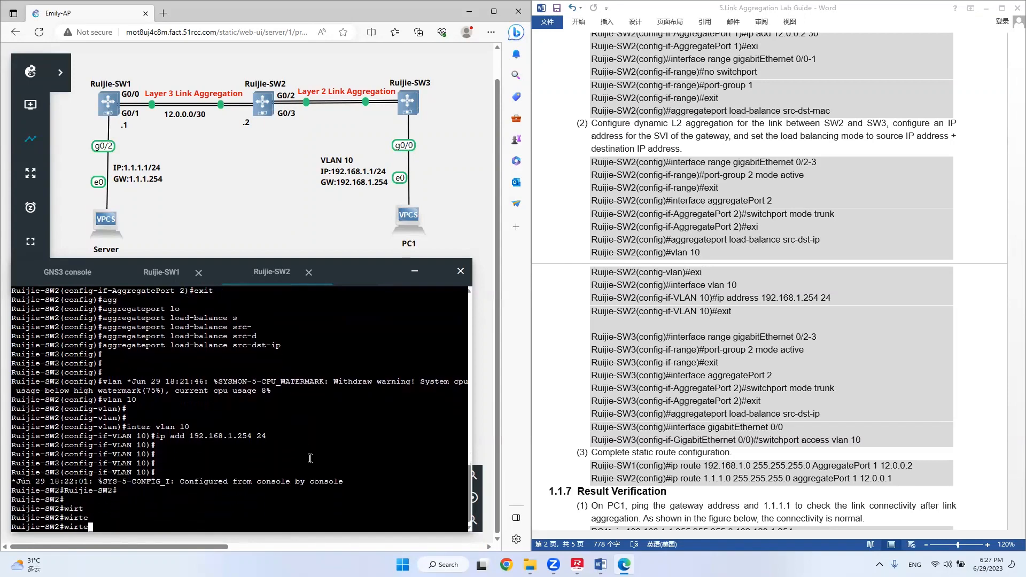
key(BackSpace)
key(BackSpace)
key(BackSpace)
key(BackSpace)
text(ri)
key(Tab)
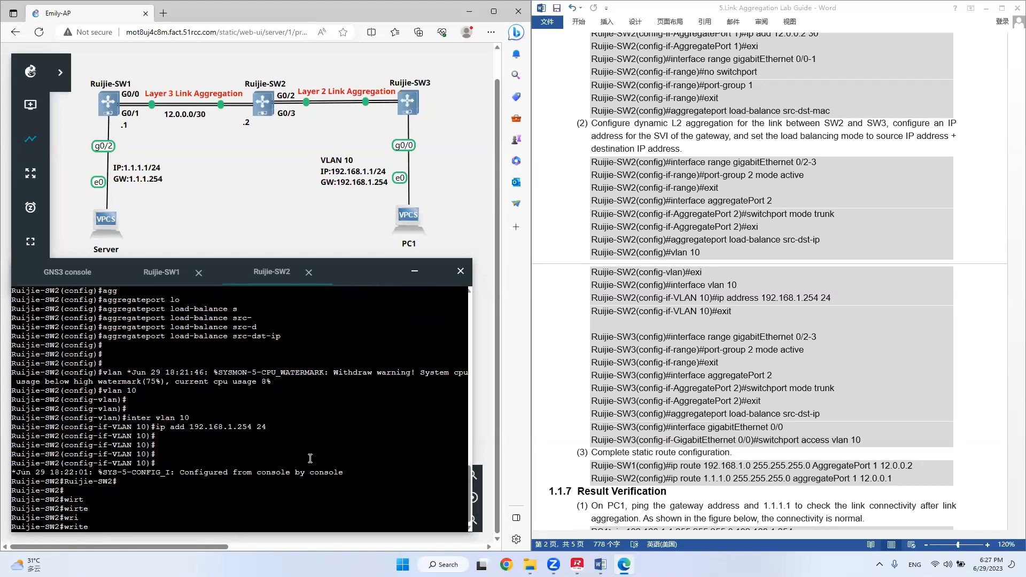
key(Return)
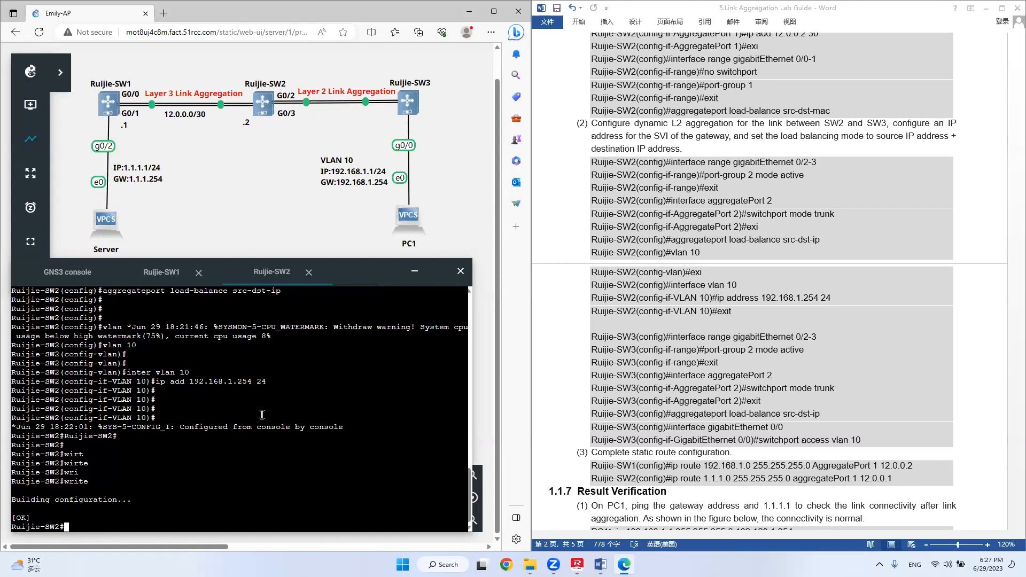
In the Ruijie-SW1 console, leave configuration mode and save the switch configuration with write.
click(162, 272)
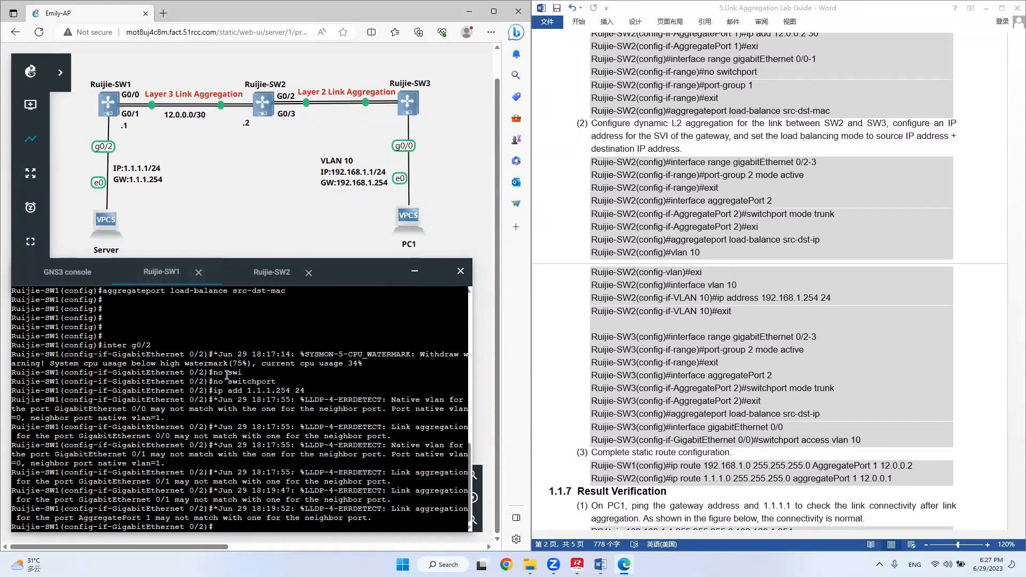
key(Return)
key(Return)
key(ctrl+z)
key(Return)
key(Return)
text(writ)
key(Tab)
key(Return)
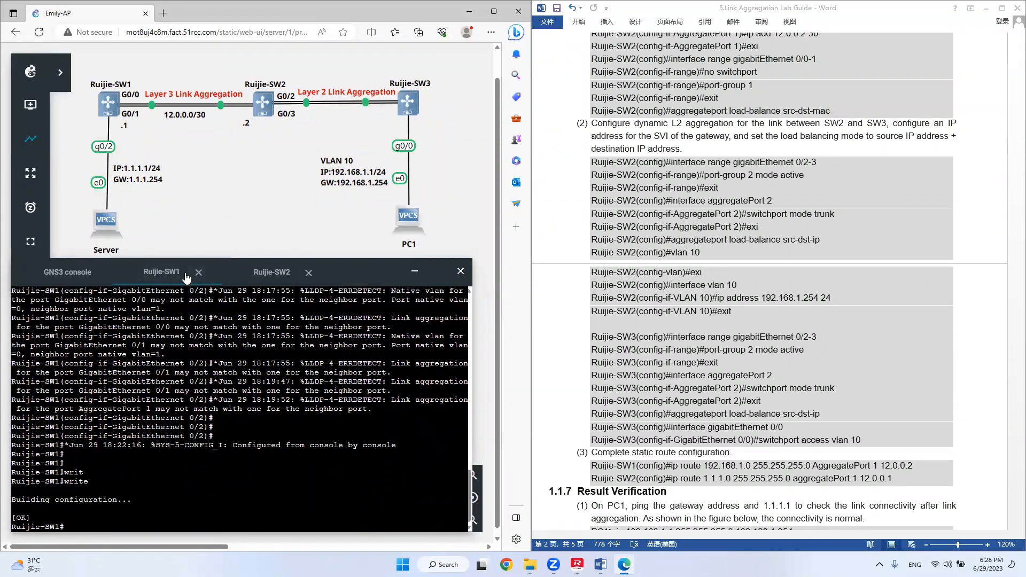
Bring up the guide's Ruijie-SW3 commands and open the web console of Ruijie-SW3 from the topology.
click(257, 273)
click(642, 322)
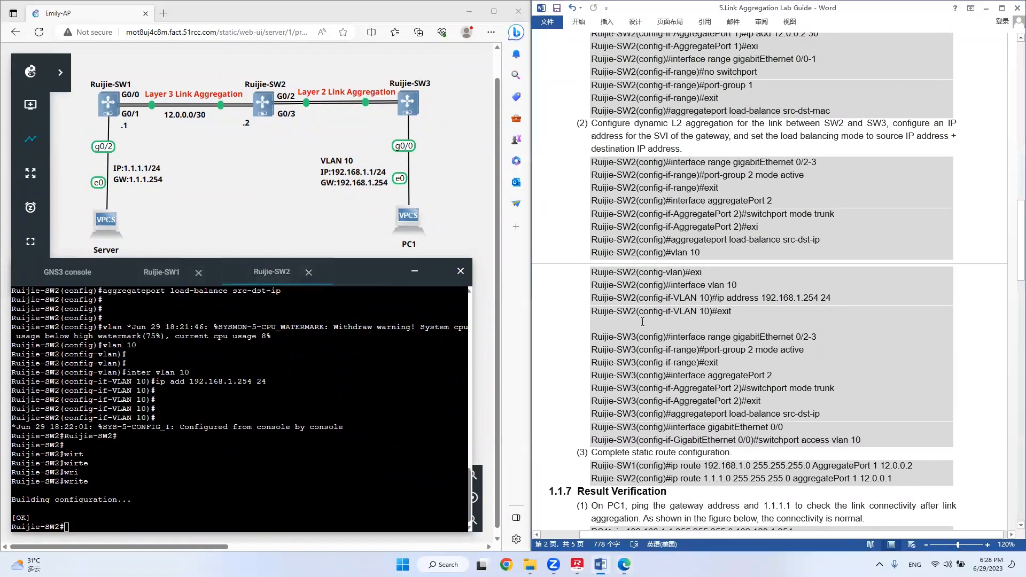
scroll(613, 332, down, 4)
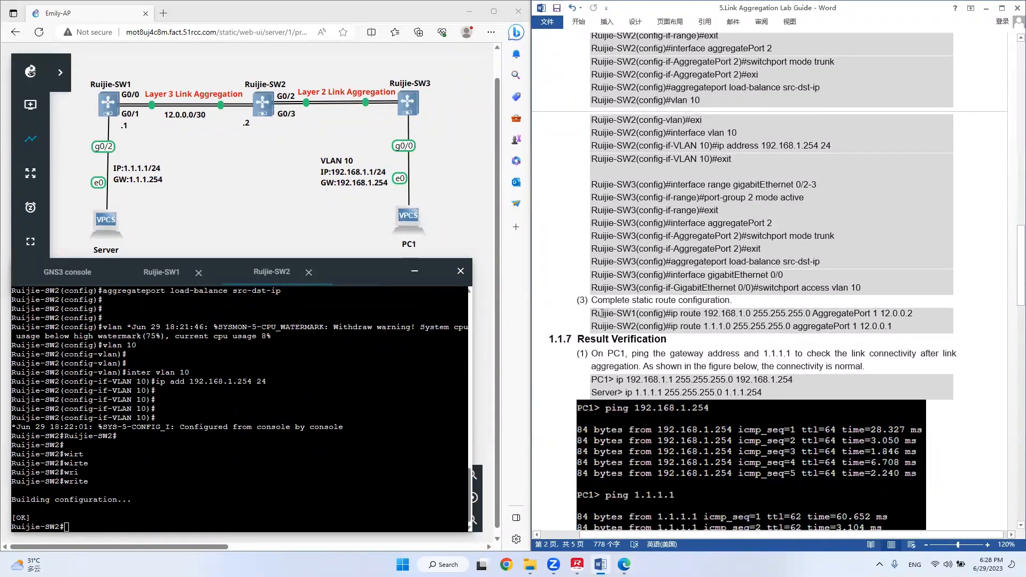
right_click(414, 102)
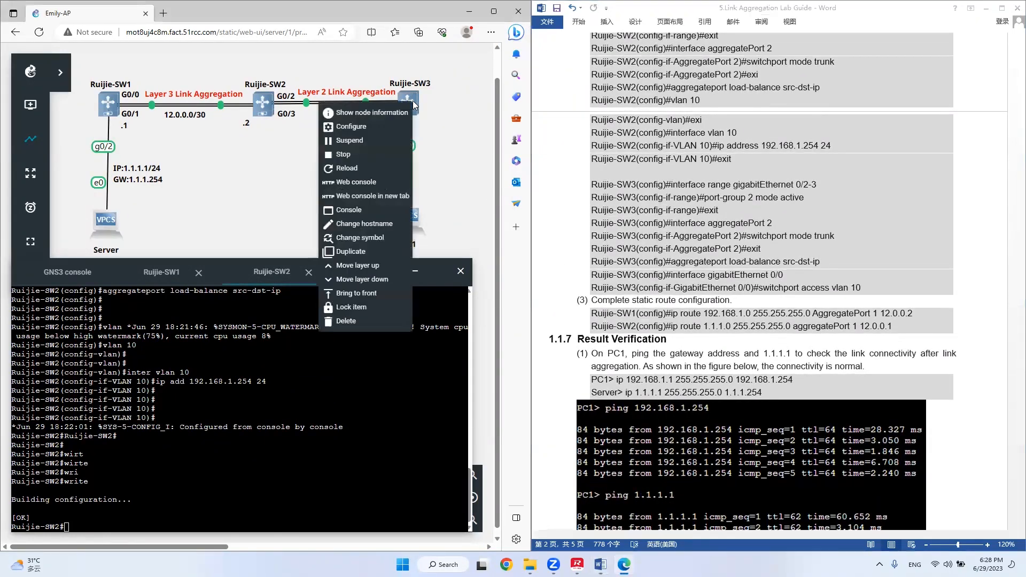
click(383, 182)
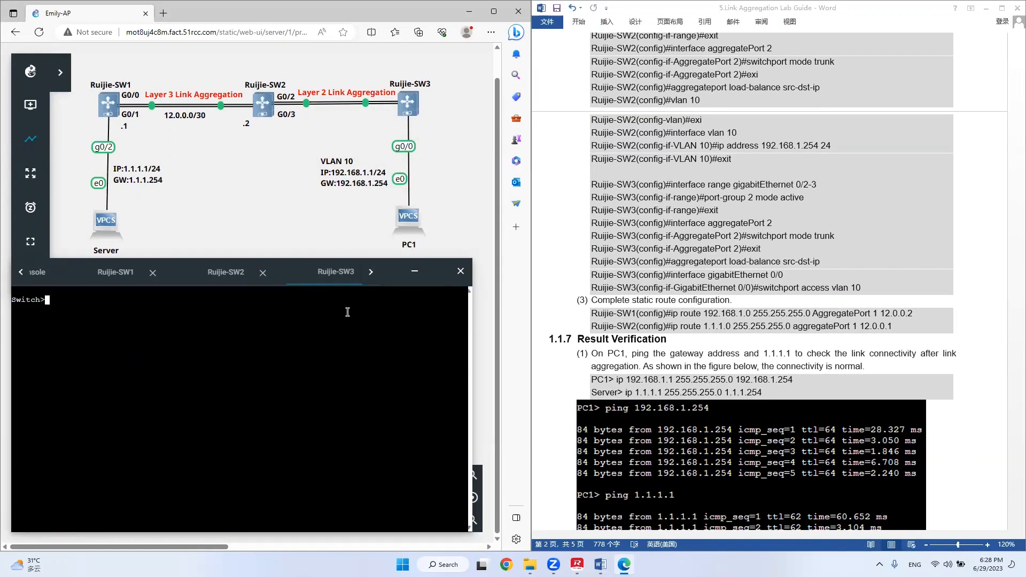
Enter global configuration mode on the third switch and set its hostname to Ruijie-SW3.
text(en)
key(Return)
text(con t)
key(Return)
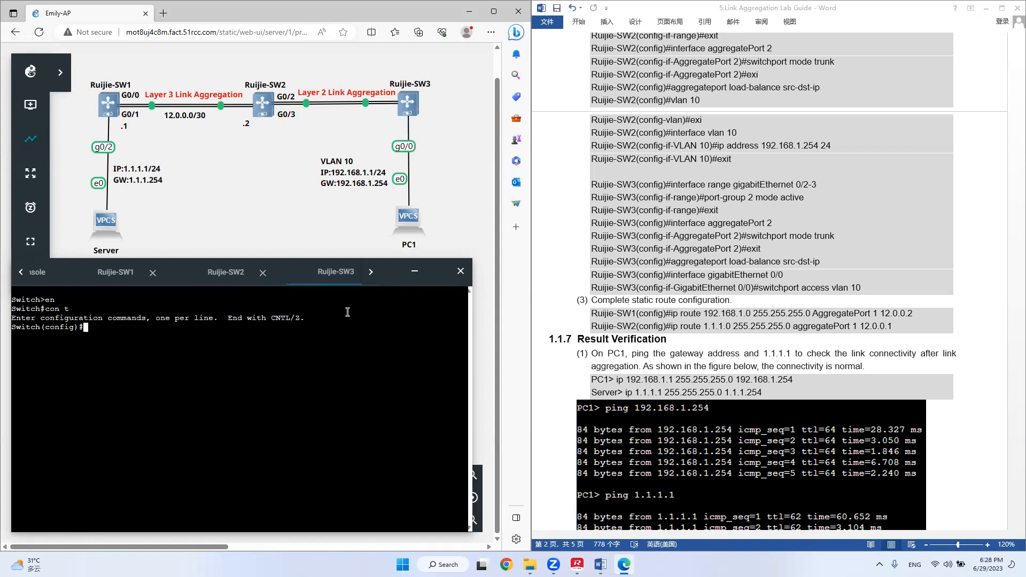
text(host Ruijie-SW3)
key(Return)
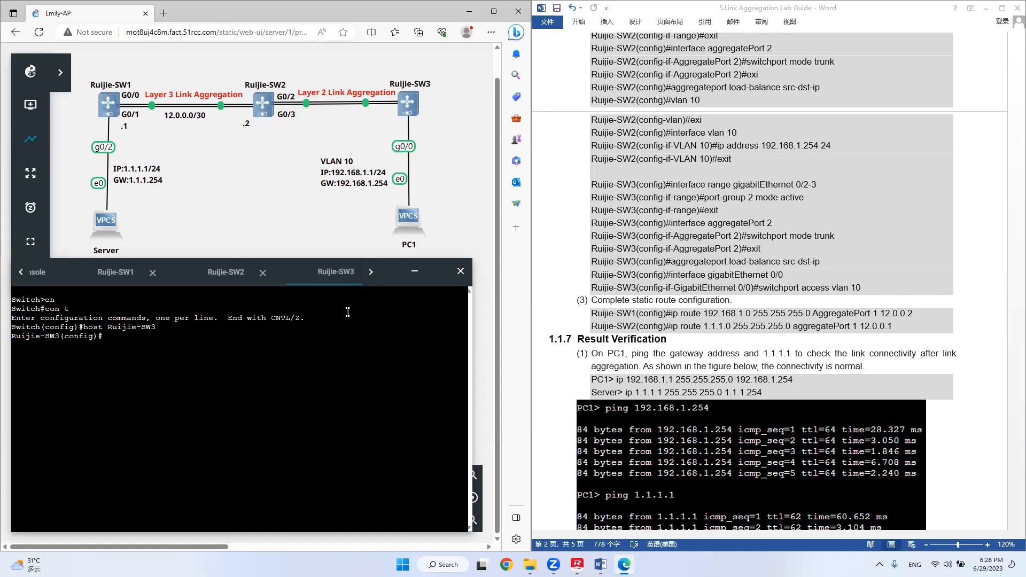
key(Return)
Add interface range g 0/2-3 of Ruijie-SW3 to port-group 2 in active mode.
text(inter ran)
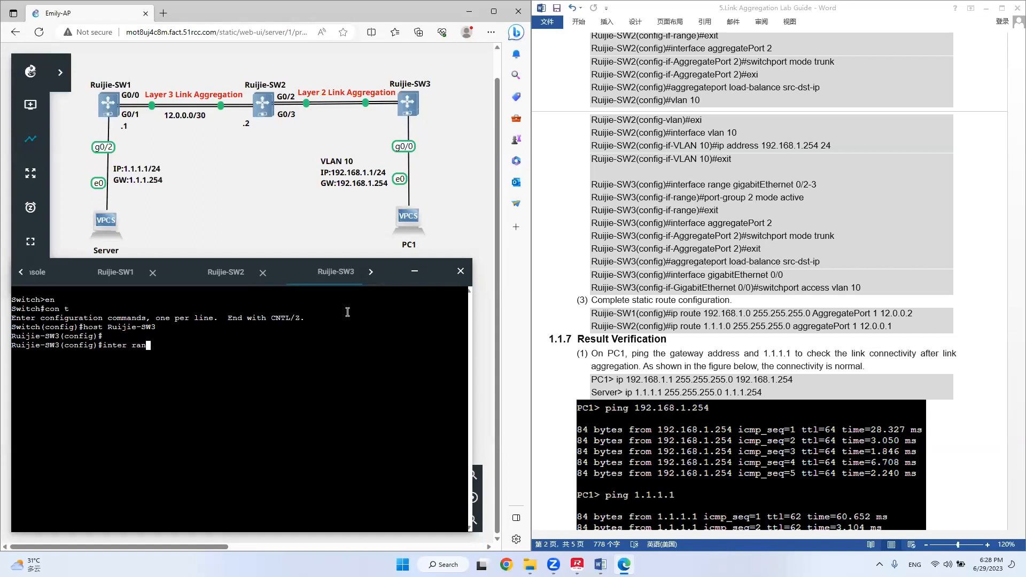
key(Tab)
text(g )
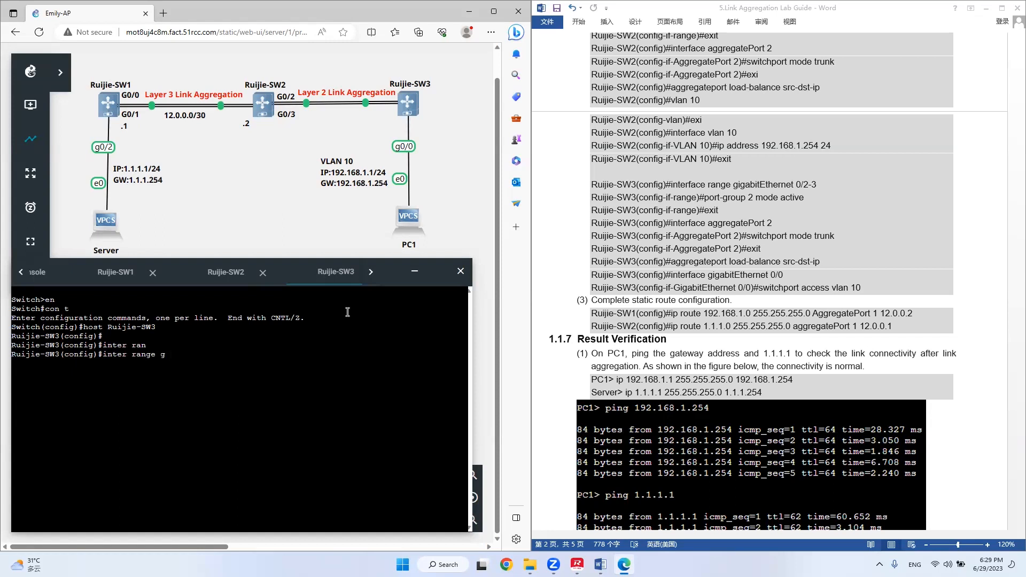
text(0/2-3)
key(Return)
text(port)
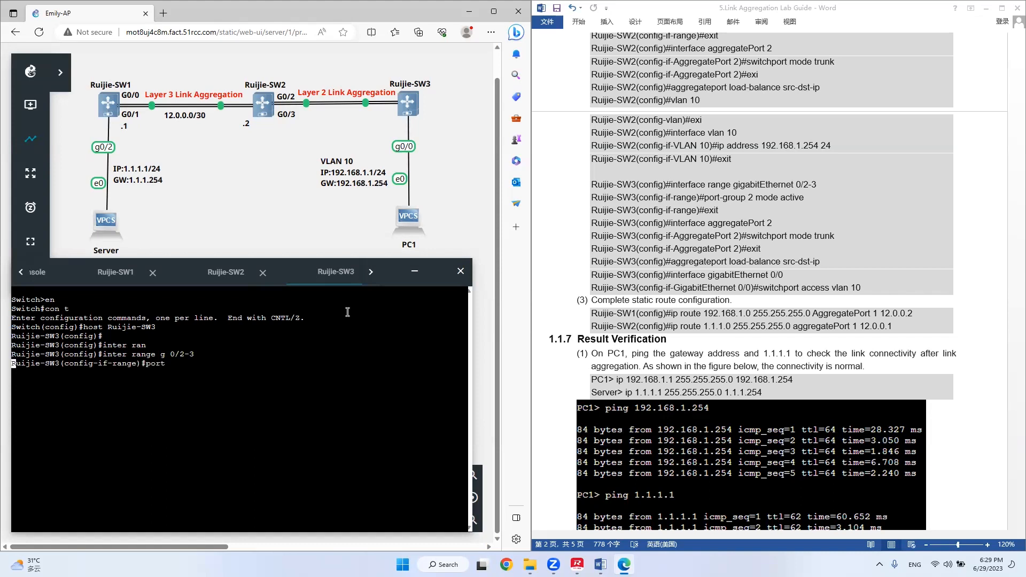
key(Tab)
text(-)
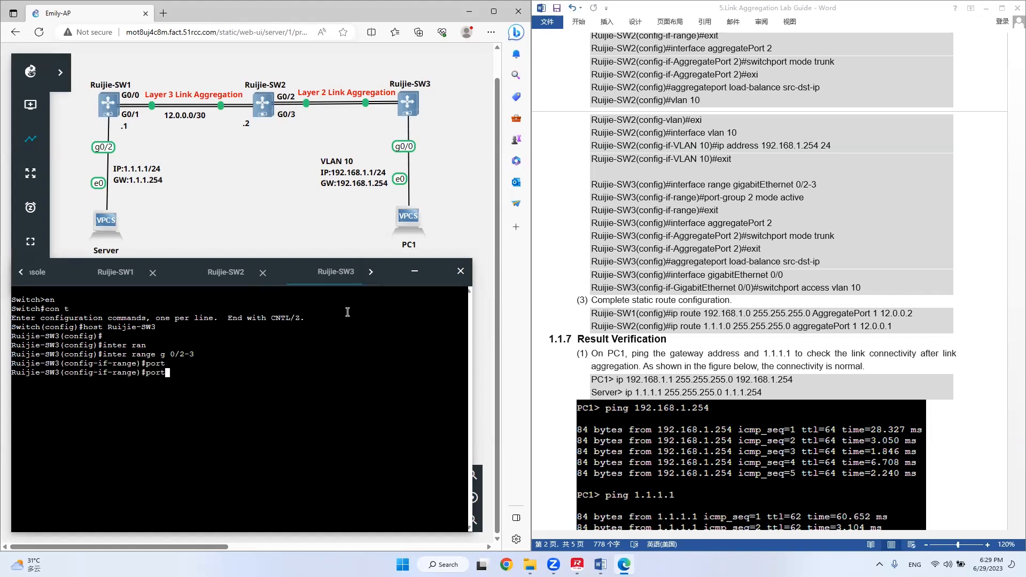
key(Tab)
text(2)
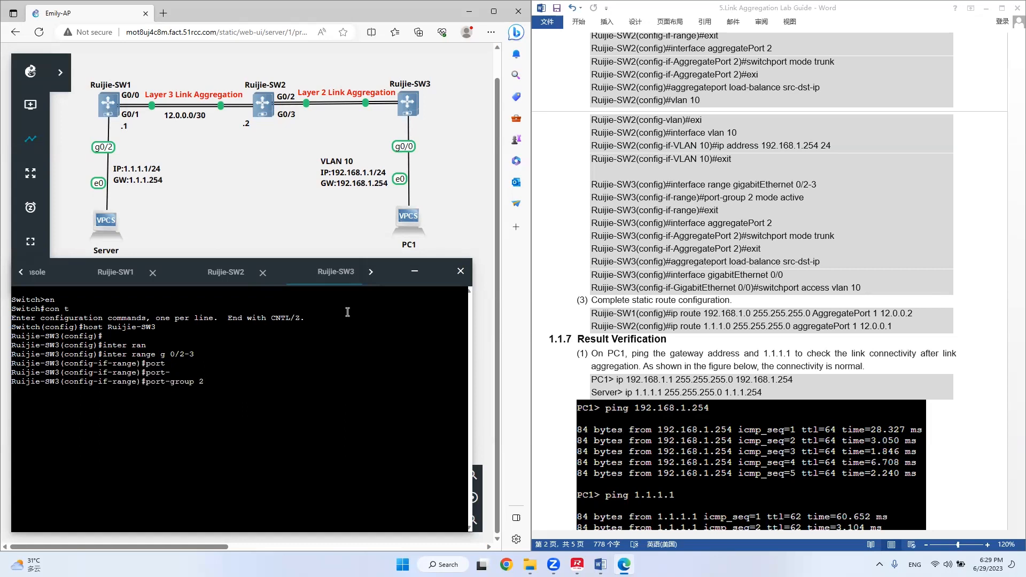
text( mo)
key(Tab)
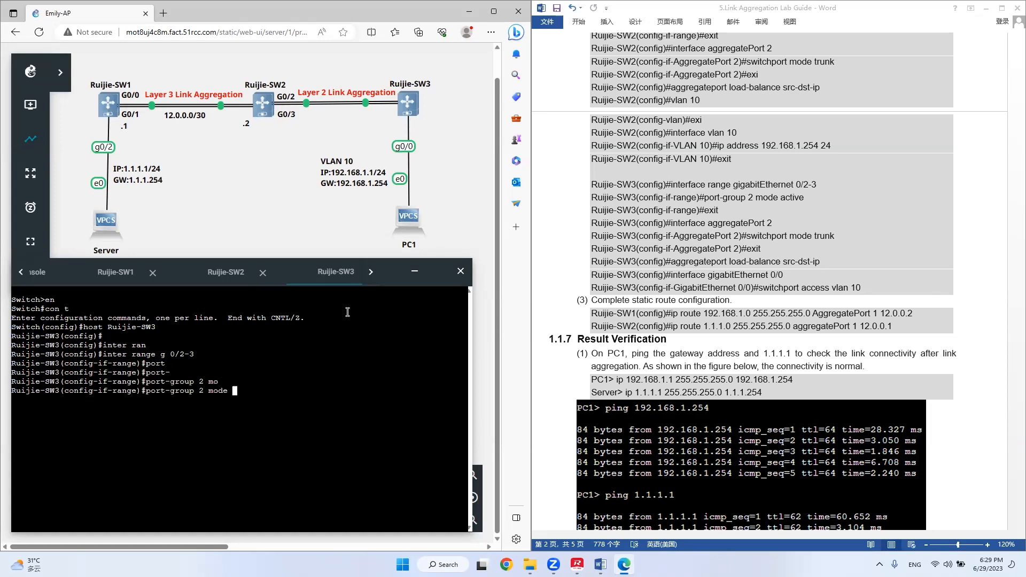
text(ac)
key(Tab)
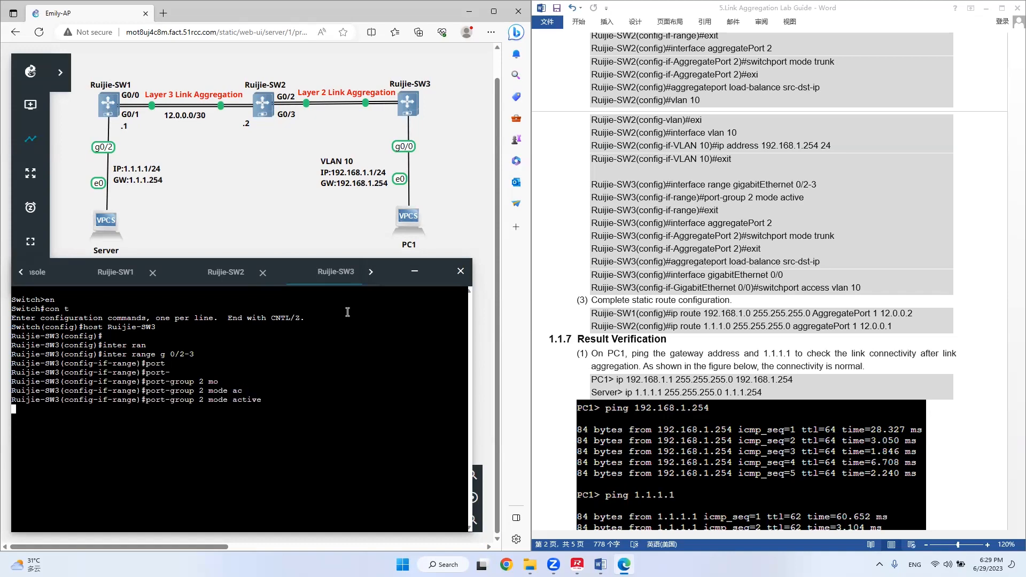
Execute the pending port-group command, set aggregate port 2 of Ruijie-SW3 to switchport mode trunk, and exit to global configuration mode.
key(Return)
key(Return)
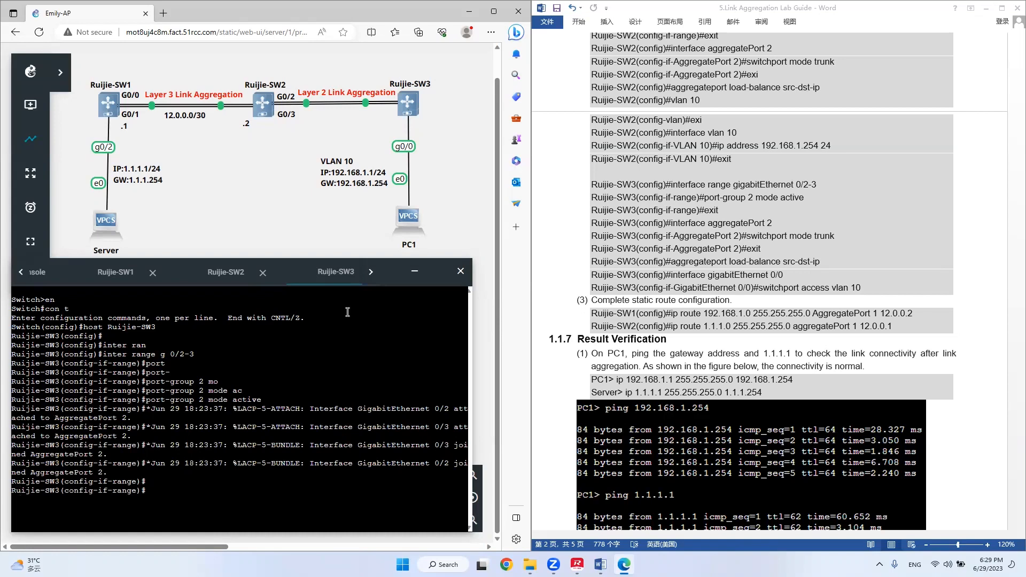
text(inter)
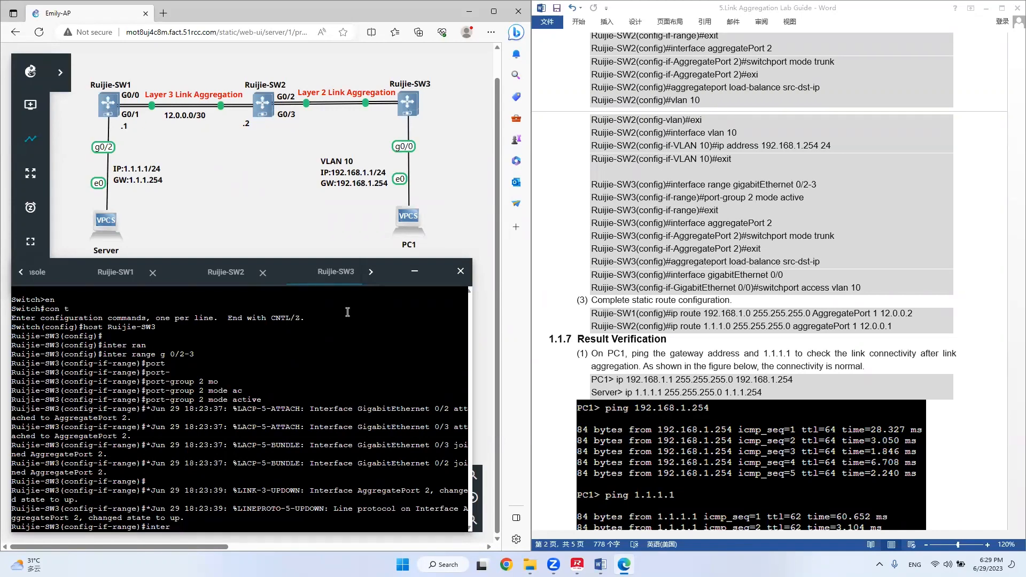
text(agg 2)
key(Return)
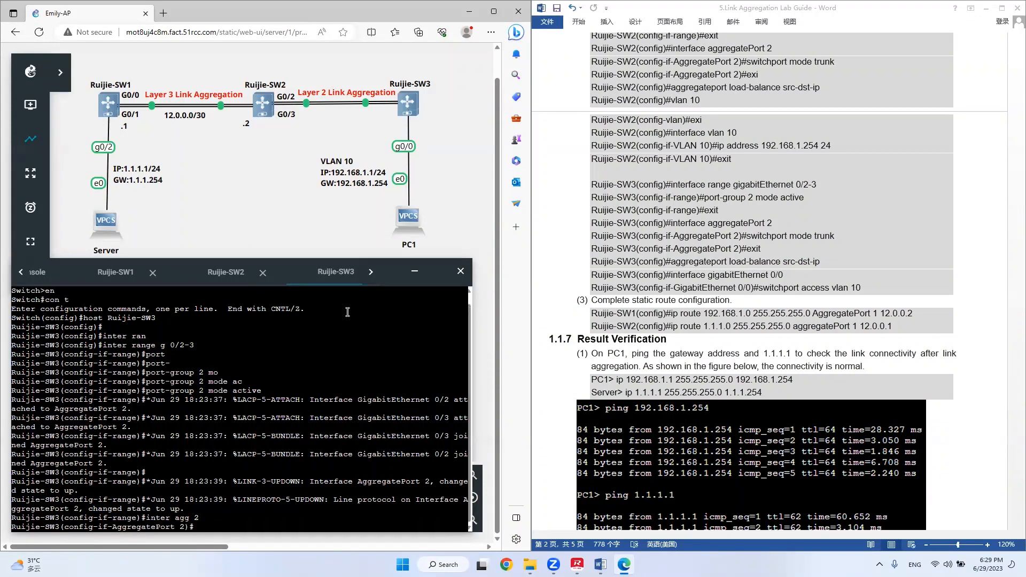
text(swit)
key(Tab)
text(m)
key(Tab)
text(tru)
key(Tab)
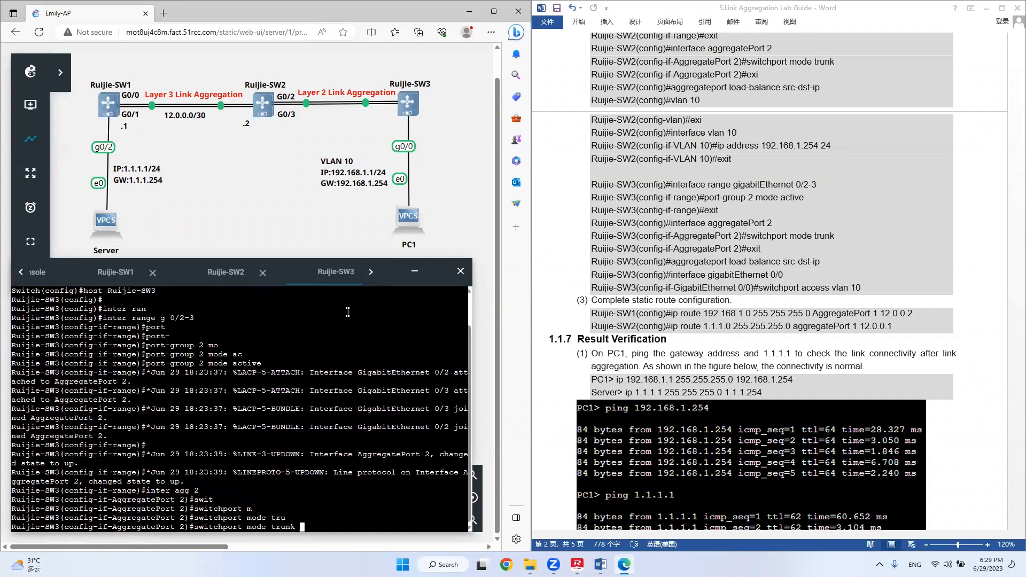
key(Return)
key(Return)
key(Return)
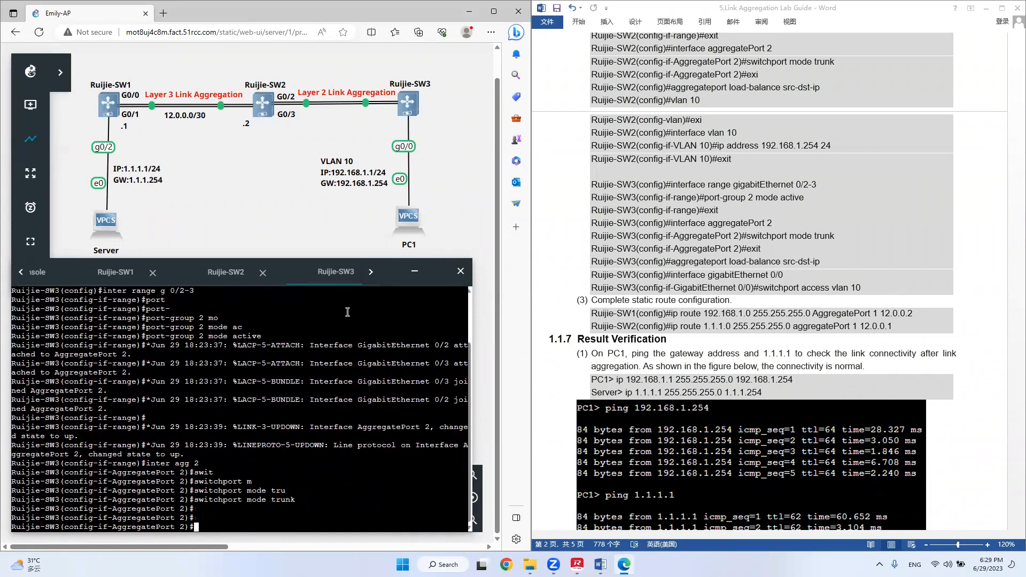
text(exit)
key(Return)
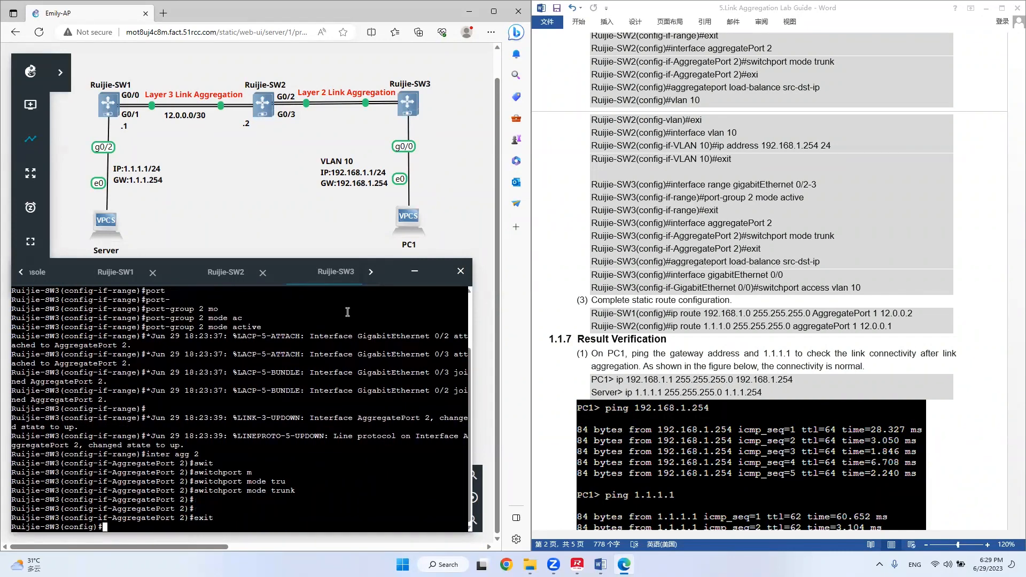
Set the aggregateport load-balance method on Ruijie-SW3 to src-dst-ip.
text(agg)
key(Tab)
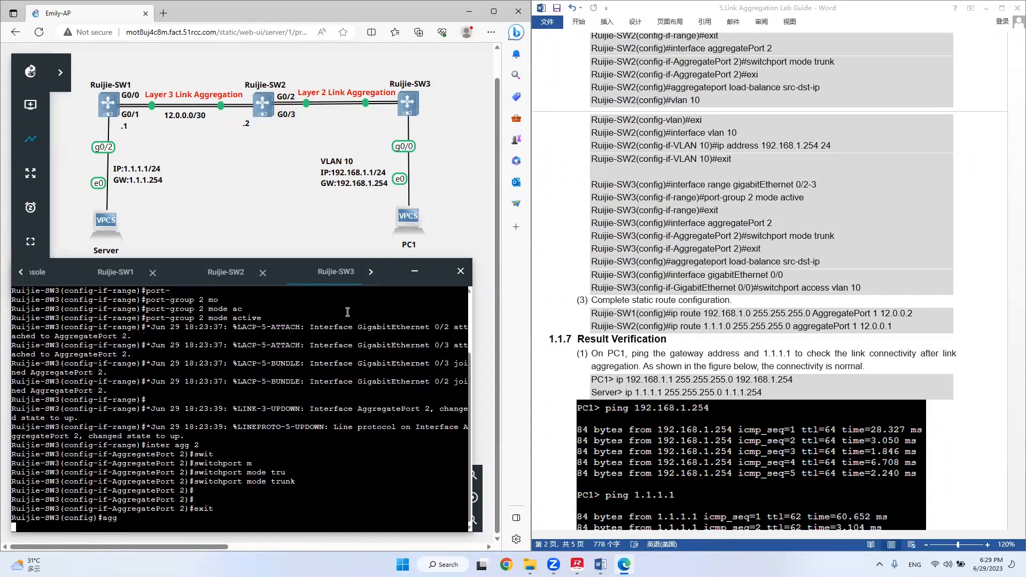
text(lo)
key(Tab)
text(sc)
key(Tab)
key(BackSpace)
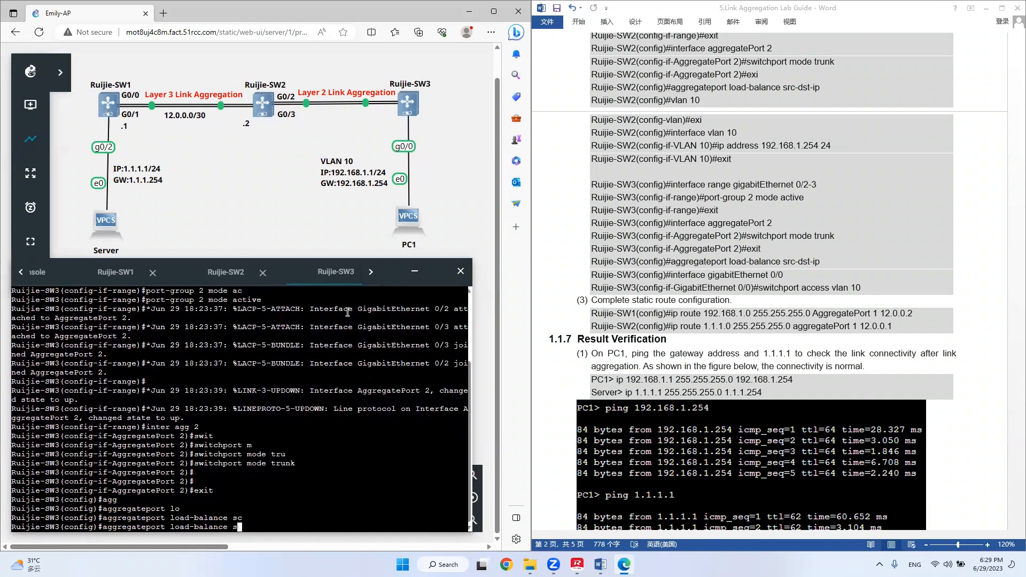
key(Tab)
text(d)
key(Tab)
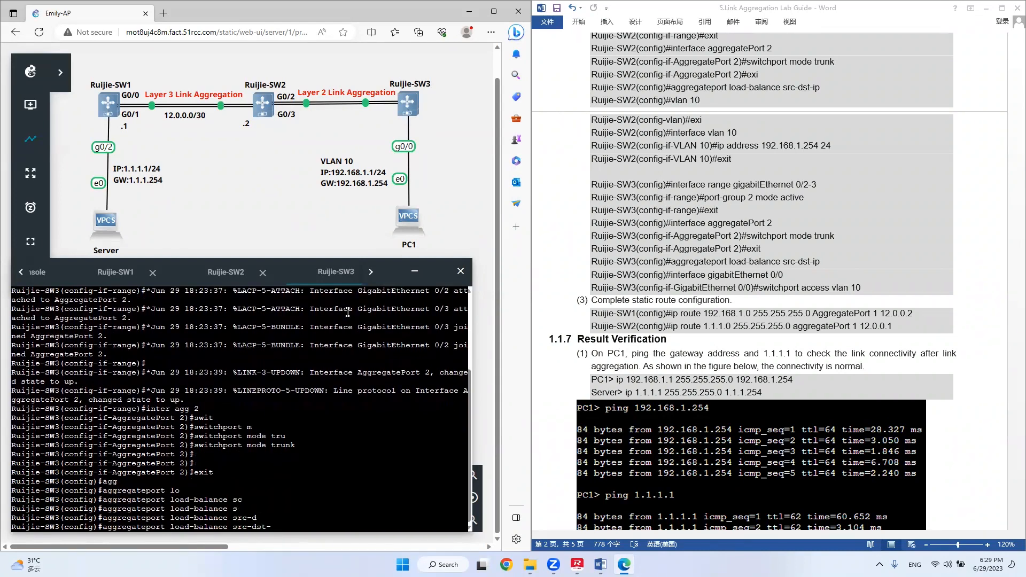
text(i)
text(p)
key(Tab)
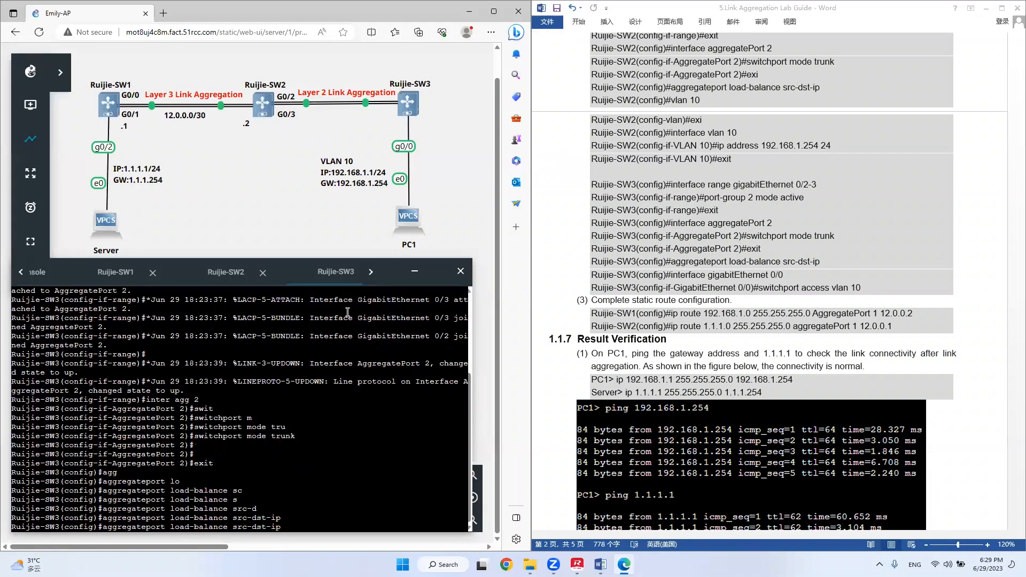
key(Return)
key(Return)
key(Return)
key(Return)
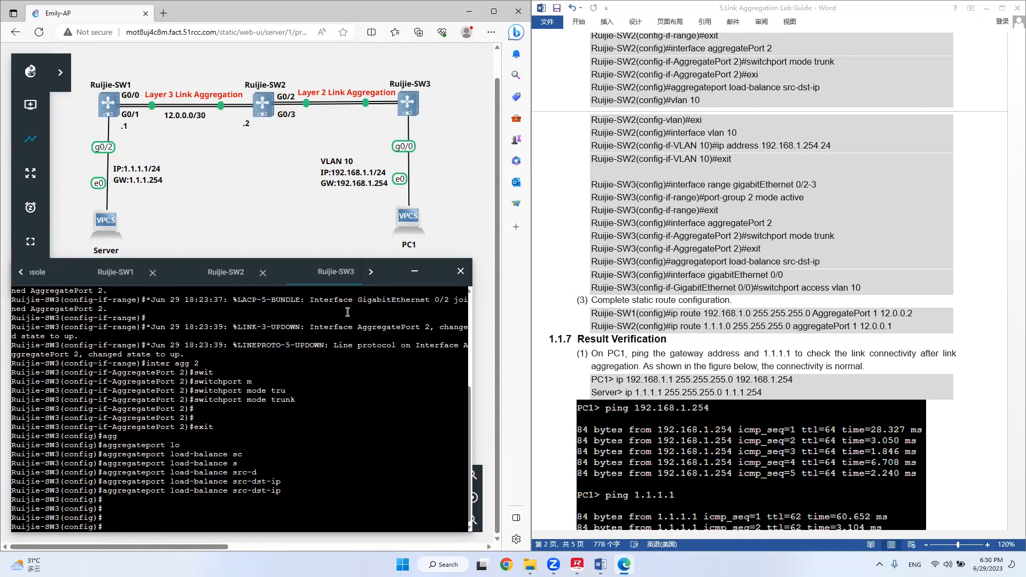
Create VLAN 10 on Ruijie-SW3 and assign interface g0/0 to it with switchport access vlan 10.
text(vlan 10)
key(Return)
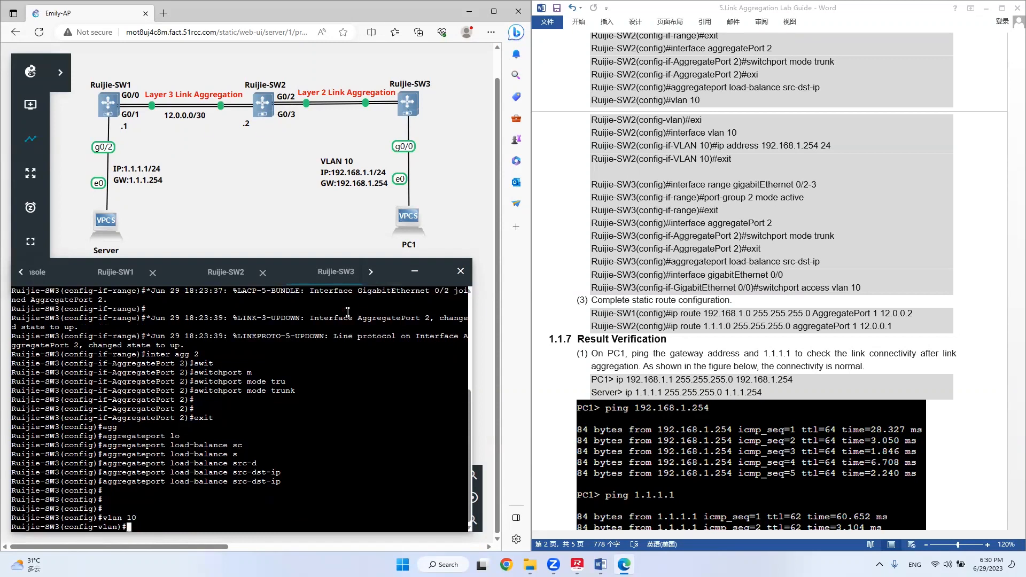
text(inter g0/0)
key(Return)
text(swit)
key(Tab)
text(ac)
key(Tab)
text(vla)
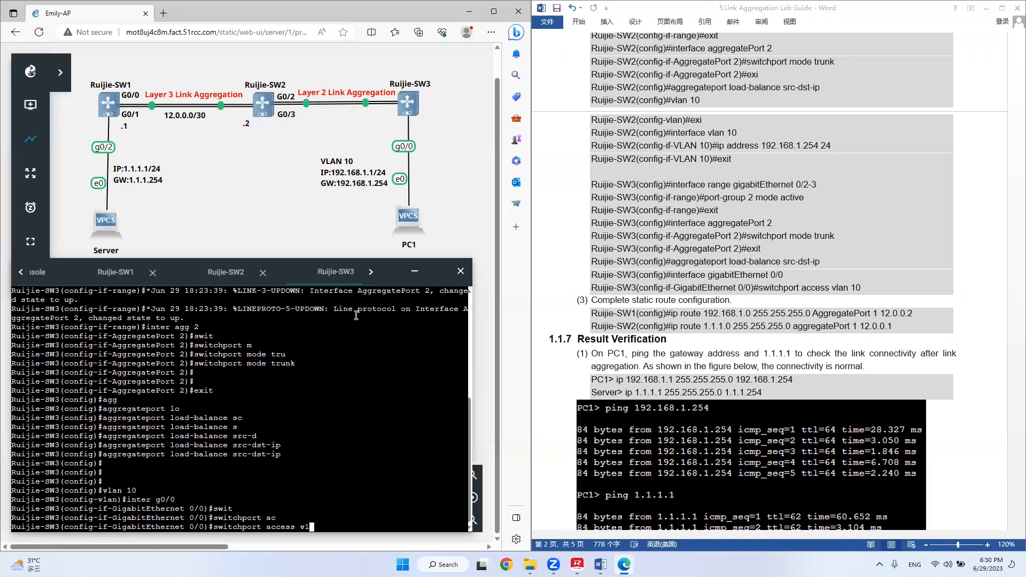
key(Tab)
text(10)
key(Return)
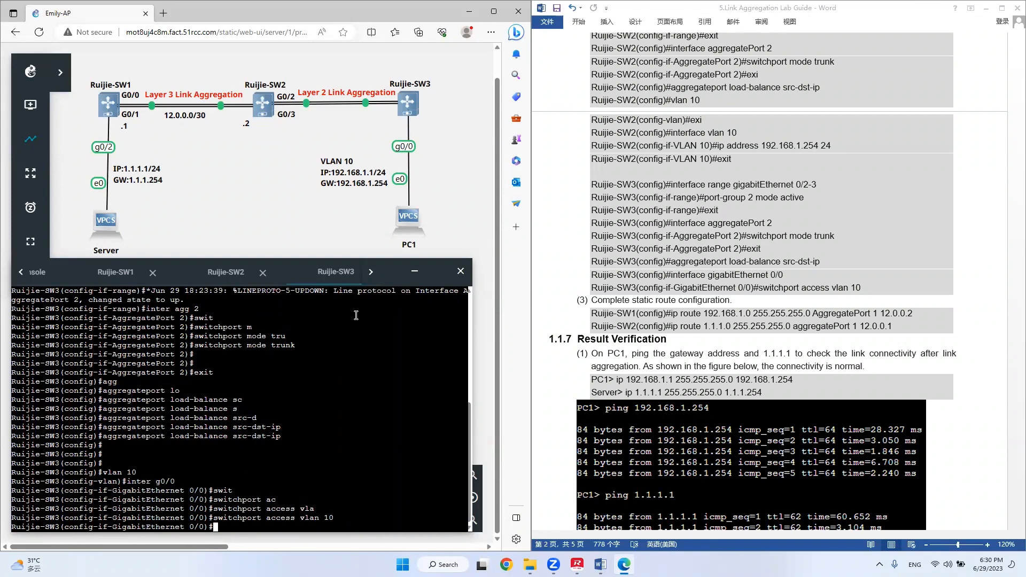
key(Return)
key(Return)
key(Return)
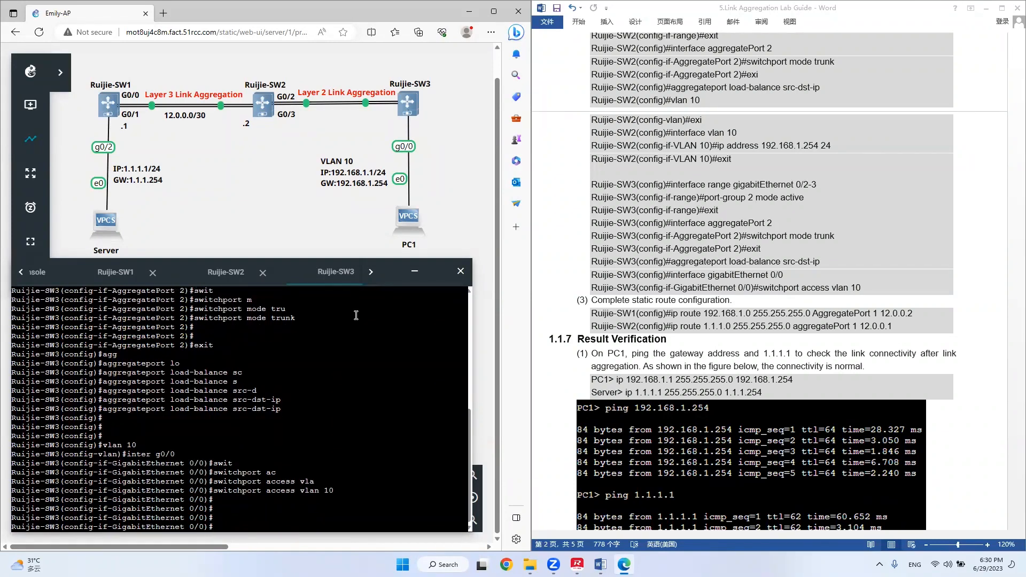
Leave configuration mode on Ruijie-SW3 and save the switch configuration with write.
key(ctrl+z)
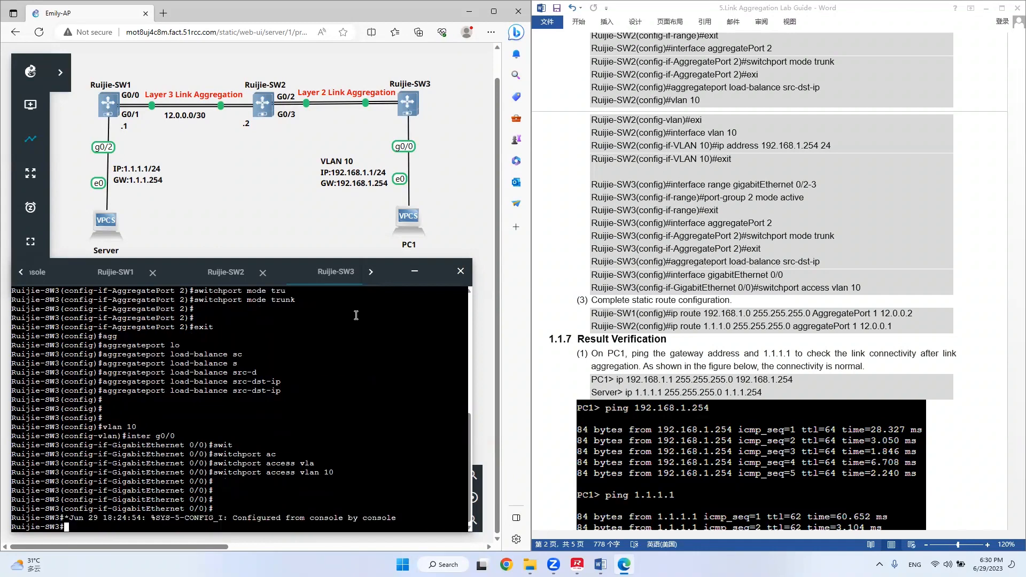
key(Return)
key(Return)
key(Return)
text(write)
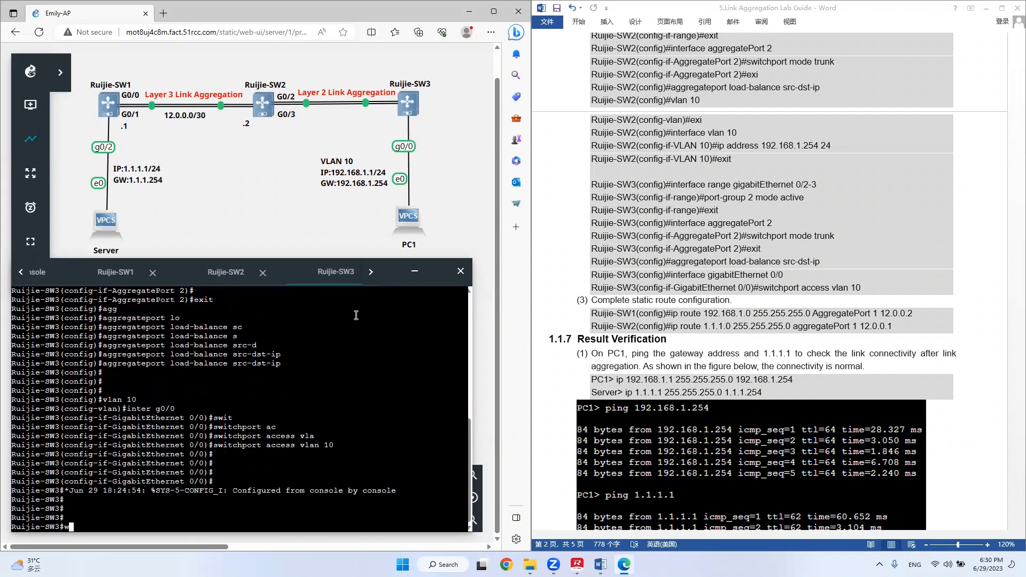
key(Return)
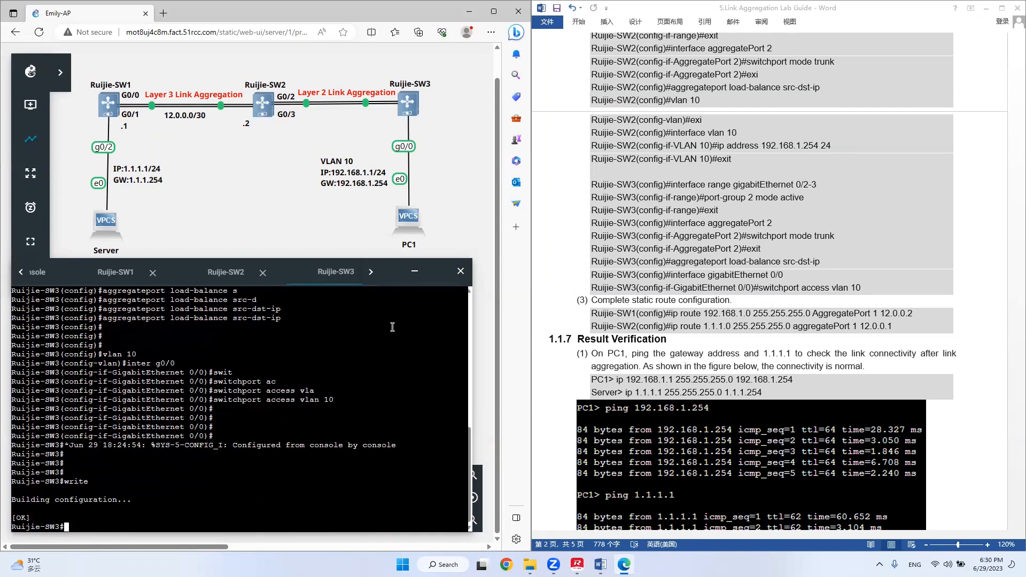
Switch to the Ruijie-SW1 console and display its IP routing table with show ip rou.
click(665, 314)
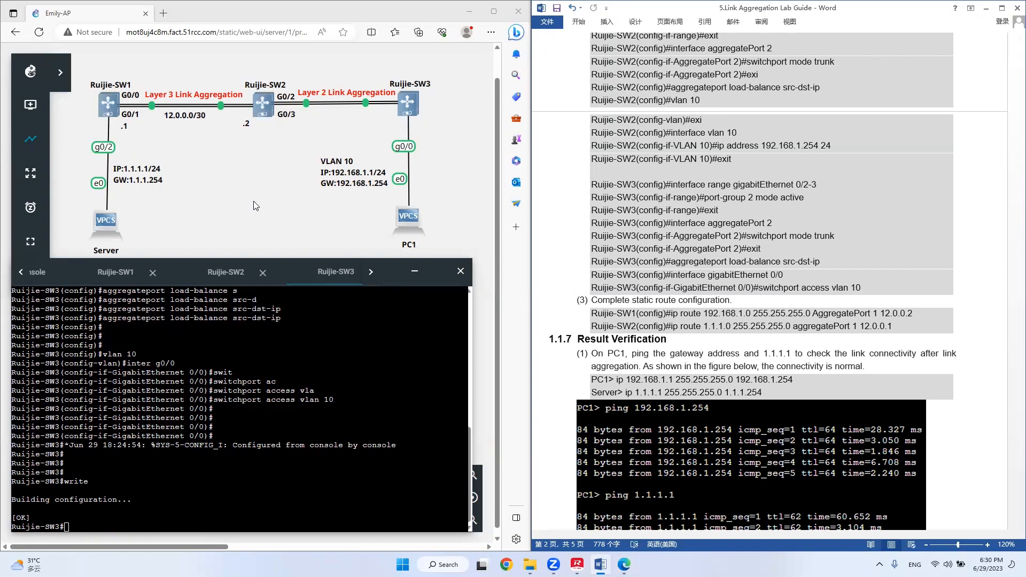
click(115, 272)
key(Return)
key(Return)
text(show ip rou)
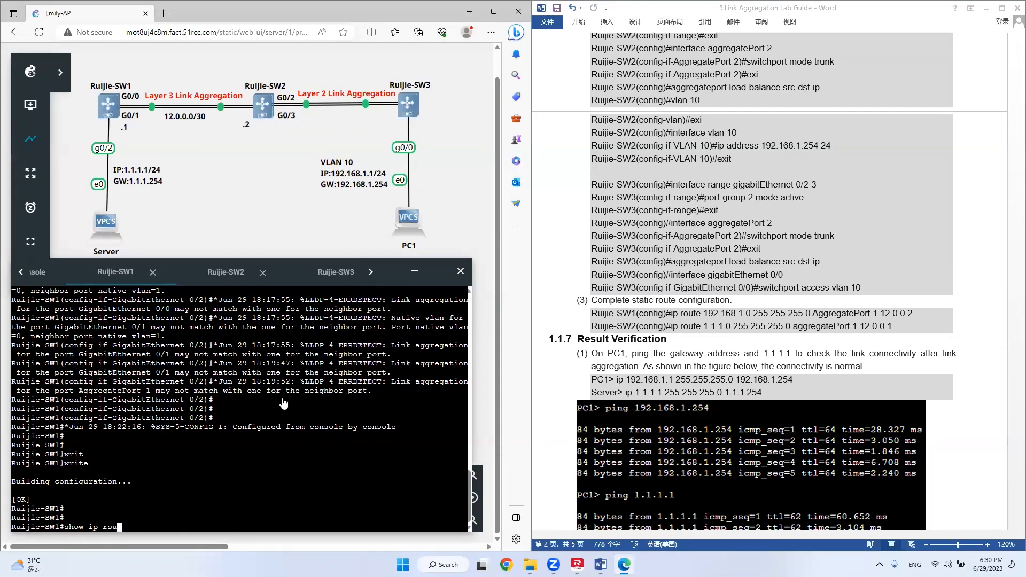
key(Return)
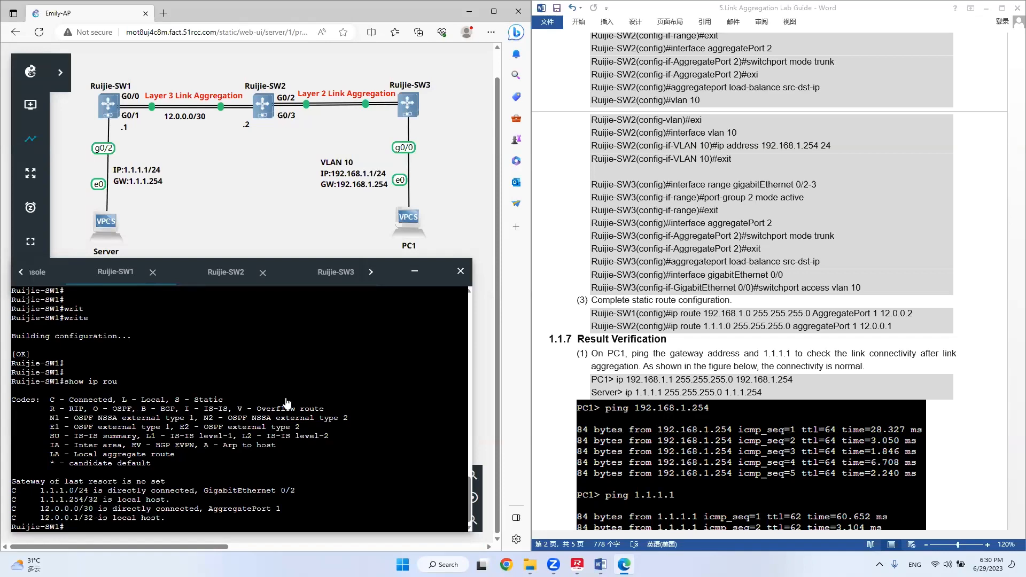
In global configuration mode on Ruijie-SW1, add a static route to 192.168.1.0 255.255.255.0 through aggregatePort 1 and next hop 12.0.0.2.
text(con t)
key(Return)
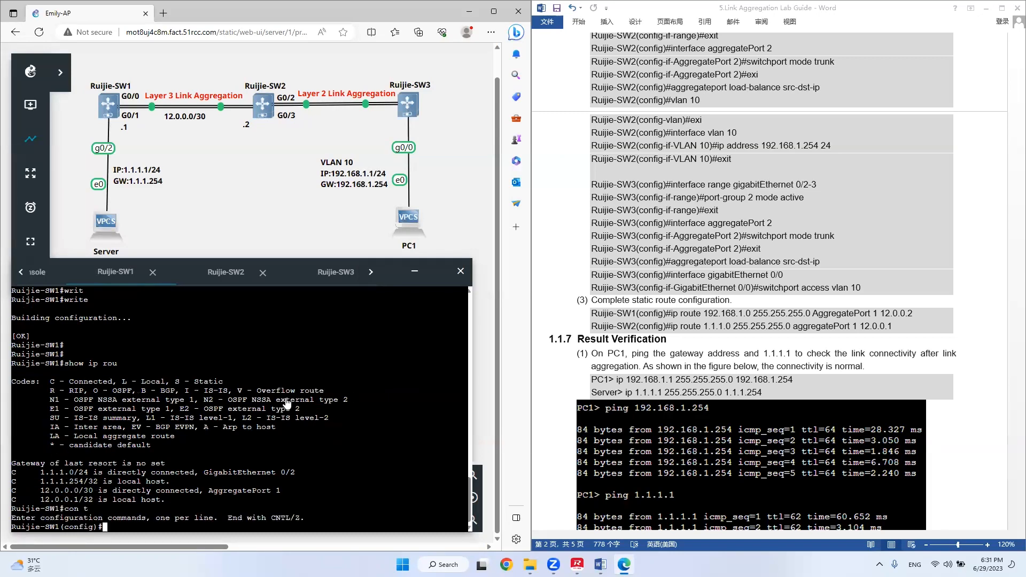
text(ip rou)
key(Tab)
text(t)
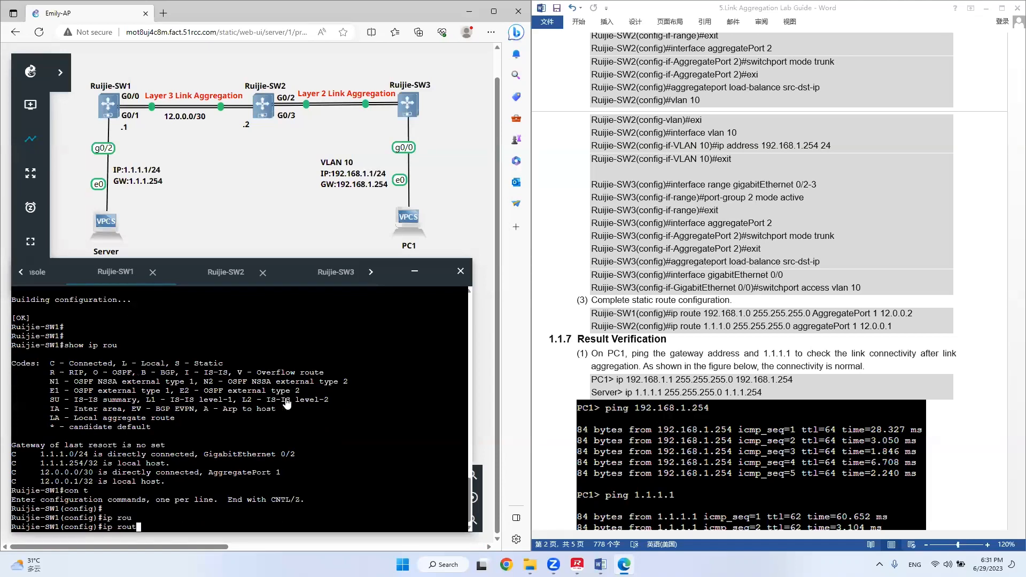
text(te)
key(BackSpace)
key(BackSpace)
key(BackSpace)
text(e 192.168.1.0 255.255.255.0 ag)
key(Tab)
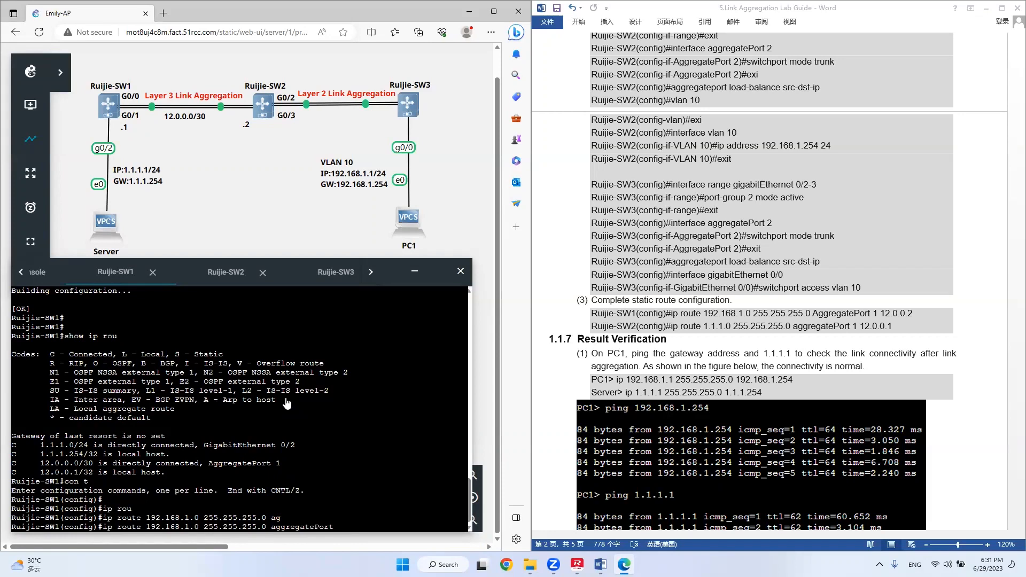
text(1 12.0.0.2)
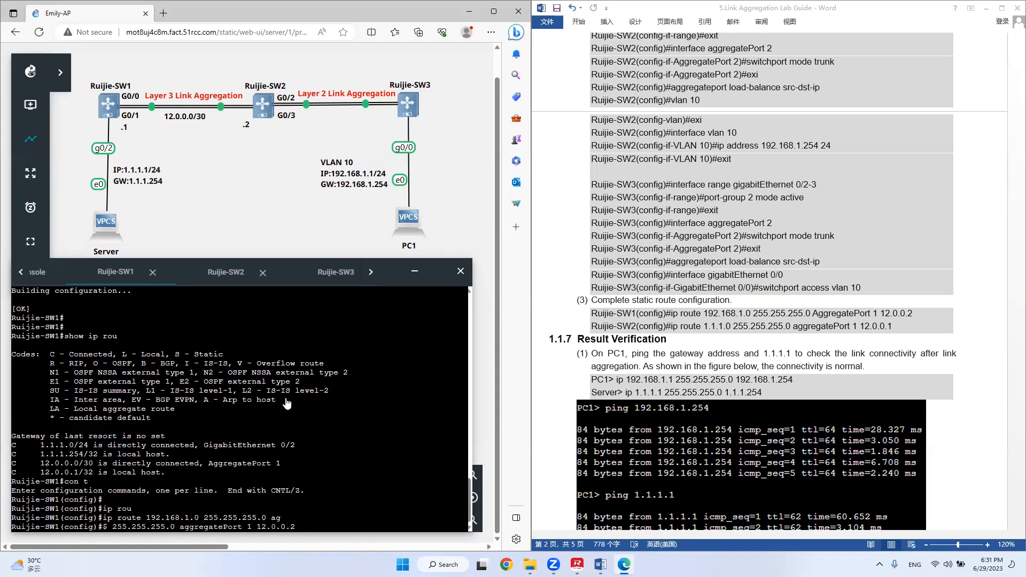
key(Return)
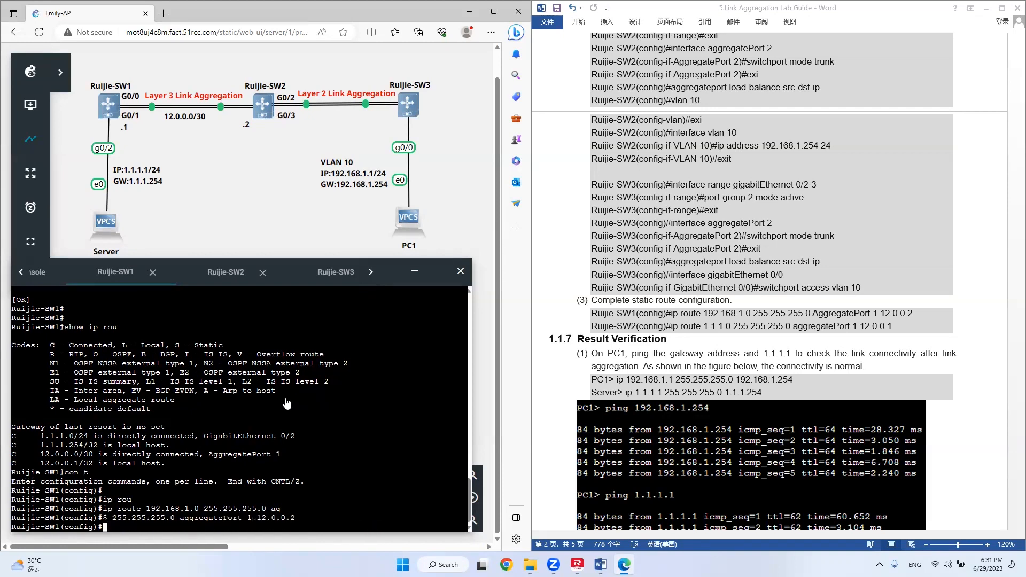
key(Return)
key(Return)
Display the routing table of Ruijie-SW1 with show ip route and check the static route entry for 192.168.1.0/24.
text(sh)
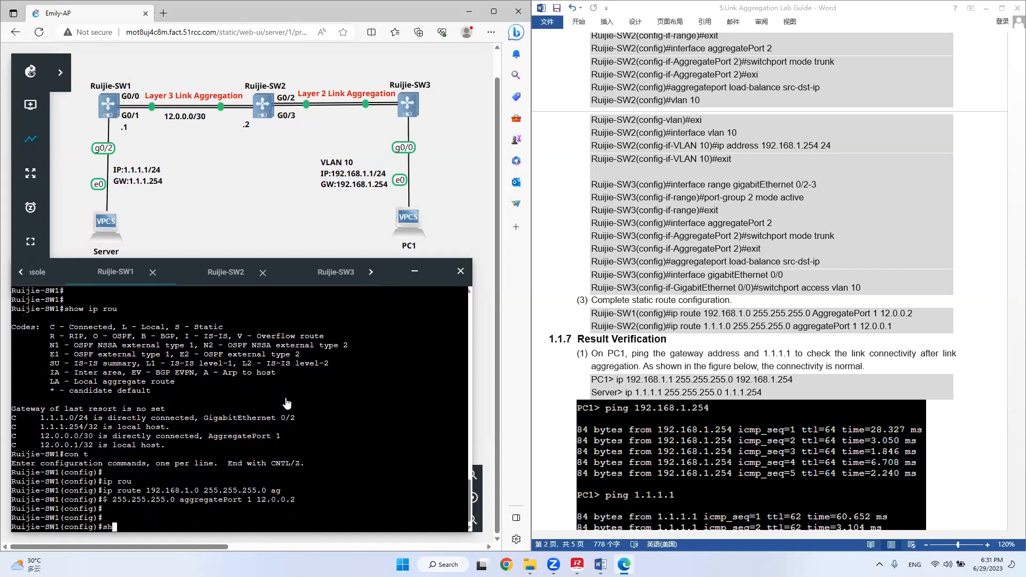
text(ow ip rou)
key(Tab)
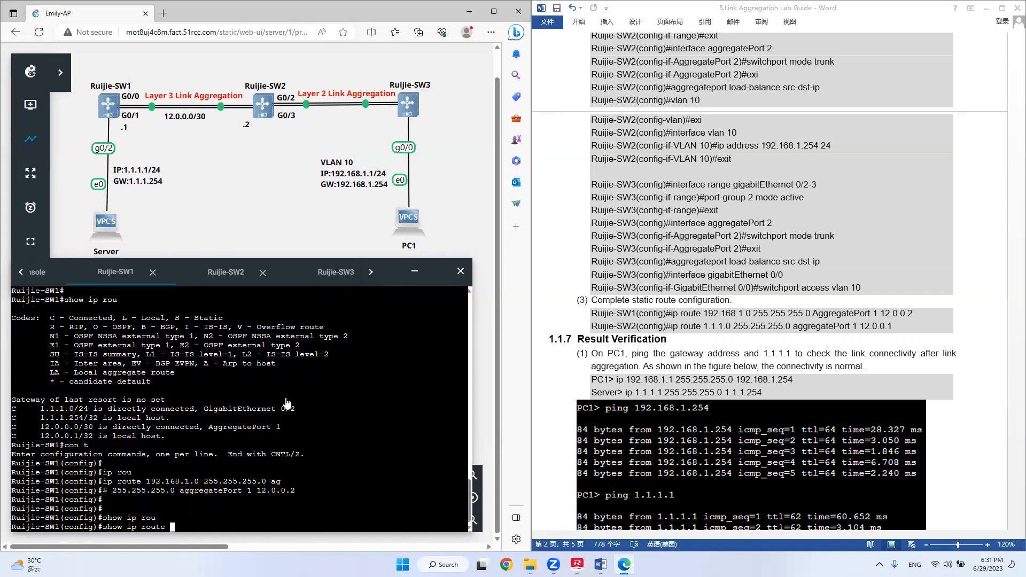
key(Return)
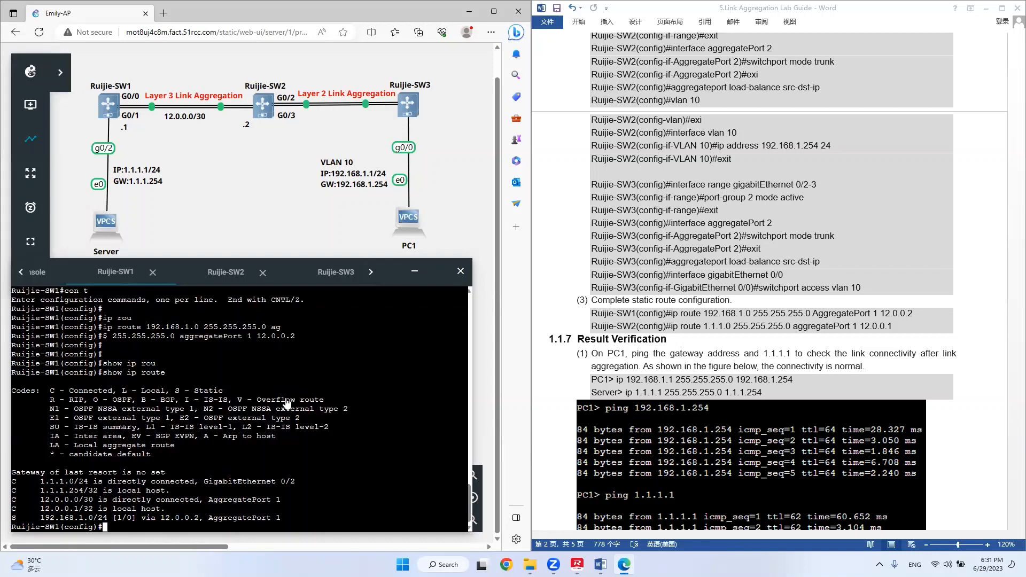
drag(306, 523, 21, 526)
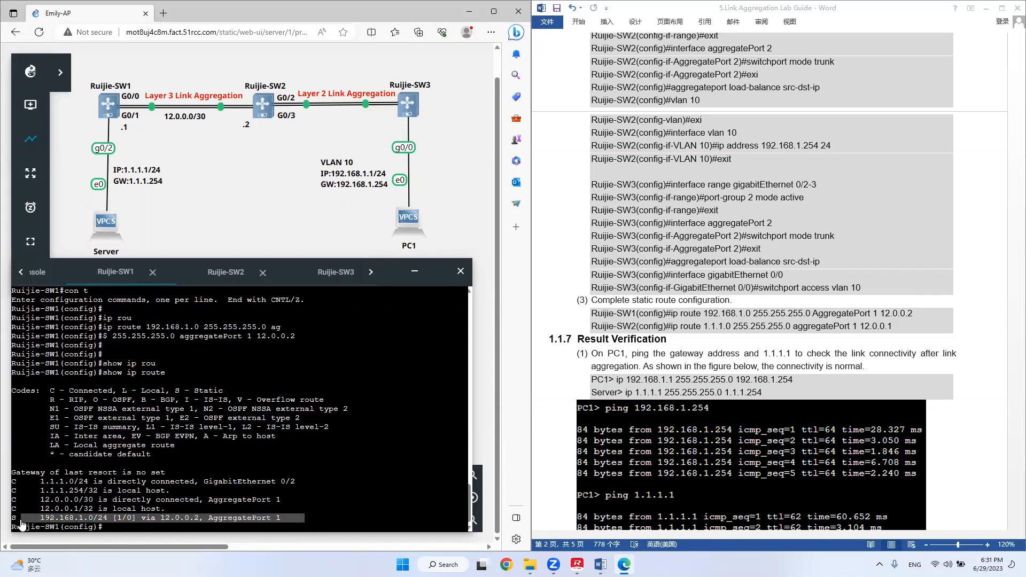
Switch to the Ruijie-SW2 console and display its IP routing table with show ip rou.
click(224, 276)
text(show ip rou)
key(Return)
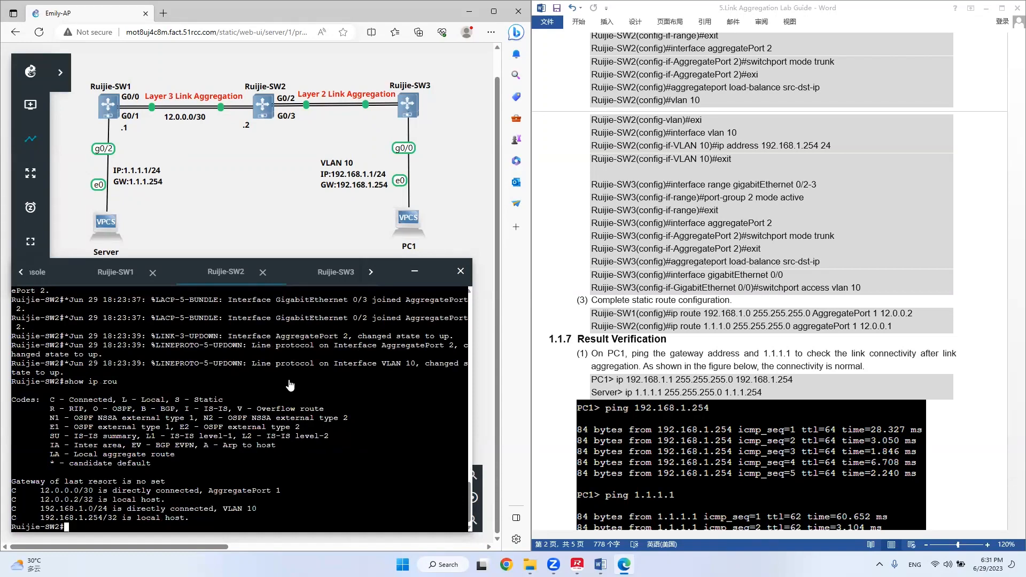
In global configuration mode on Ruijie-SW2, add a static route to 1.1.1.0 255.255.255.0 through aggregatePort 1 and next hop 12.0.0.1.
text(con t)
key(Return)
text(ip rou)
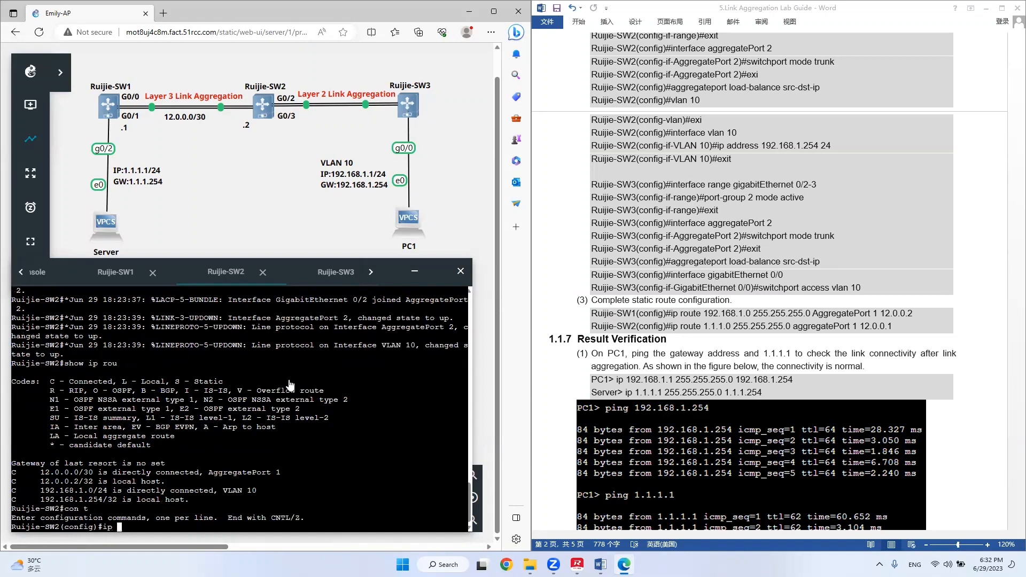
key(Tab)
text(e 1.1..1)
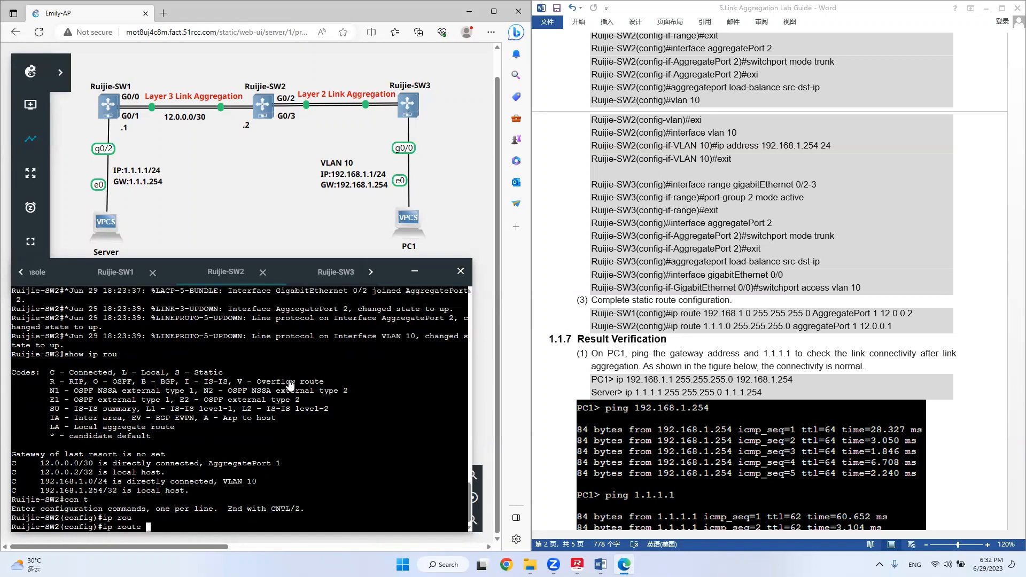
key(BackSpace)
key(BackSpace)
text(1.0 255.255.255.0 agg)
key(Tab)
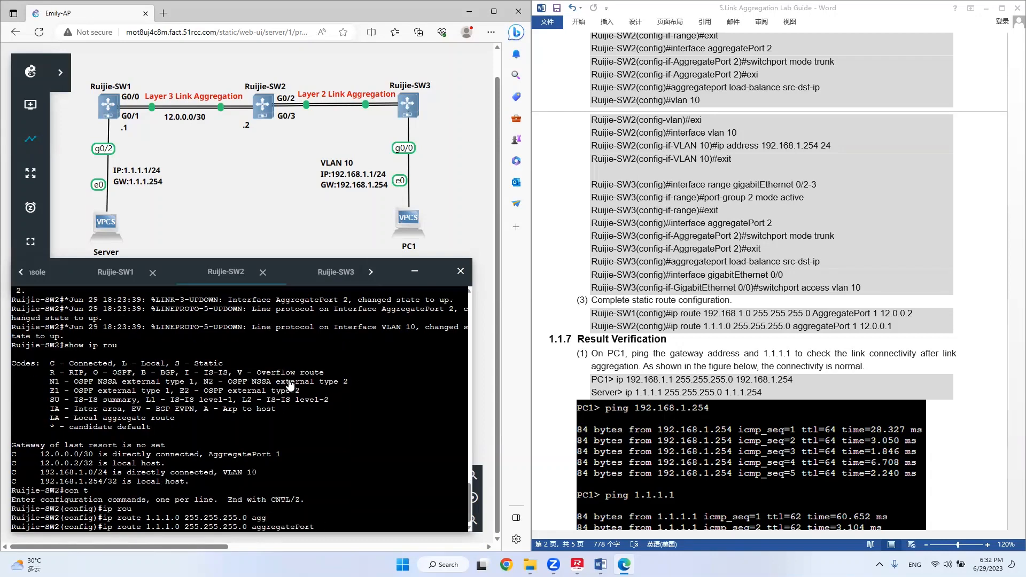
text(1 12.0.0.1)
key(Return)
Display the routing table of Ruijie-SW2 with show ip rou to check the static route entry for 1.1.1.0/24.
key(Return)
key(Return)
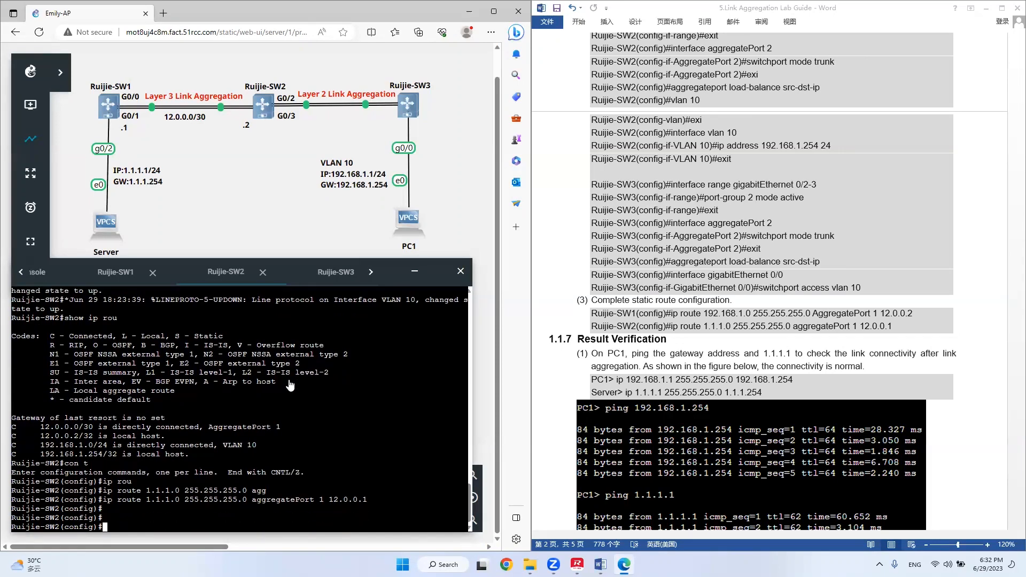
text(show ip rou)
key(Return)
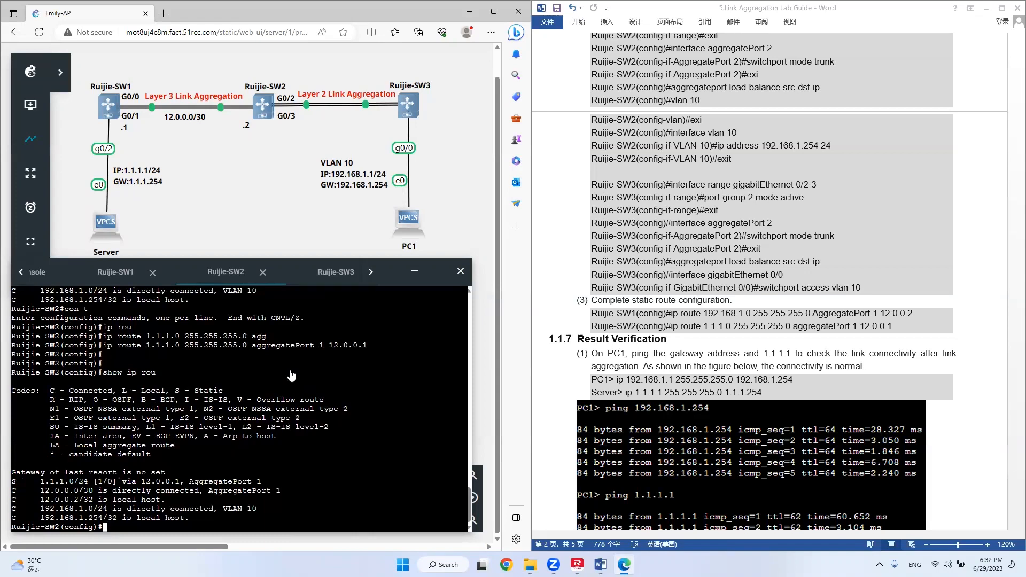
Open the Server console and set its IP address to 1.1.1.1 255.255.255.0 with gateway 1.1.1.254.
click(662, 340)
scroll(661, 340, down, 5)
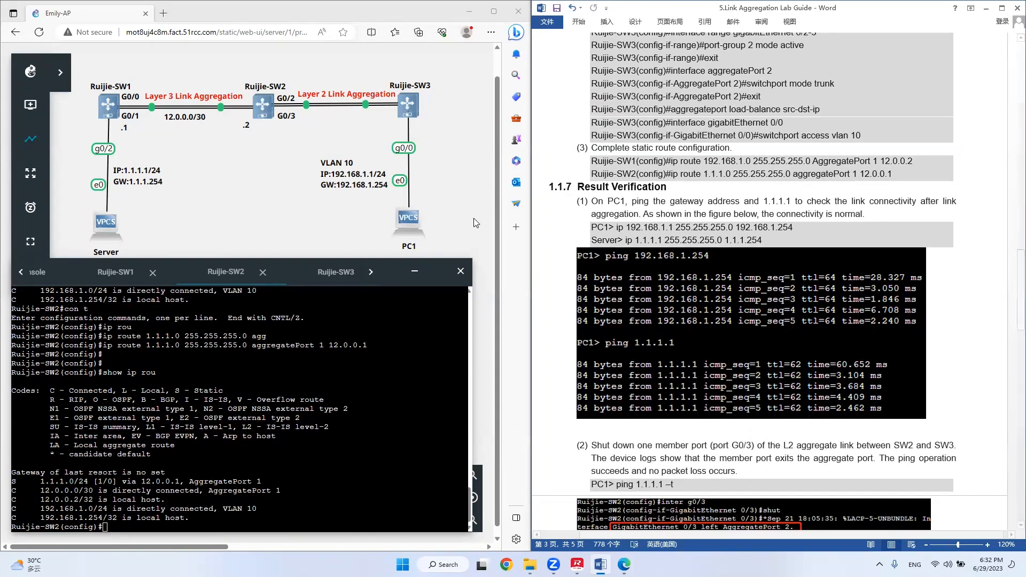
right_click(103, 226)
click(160, 302)
key(Return)
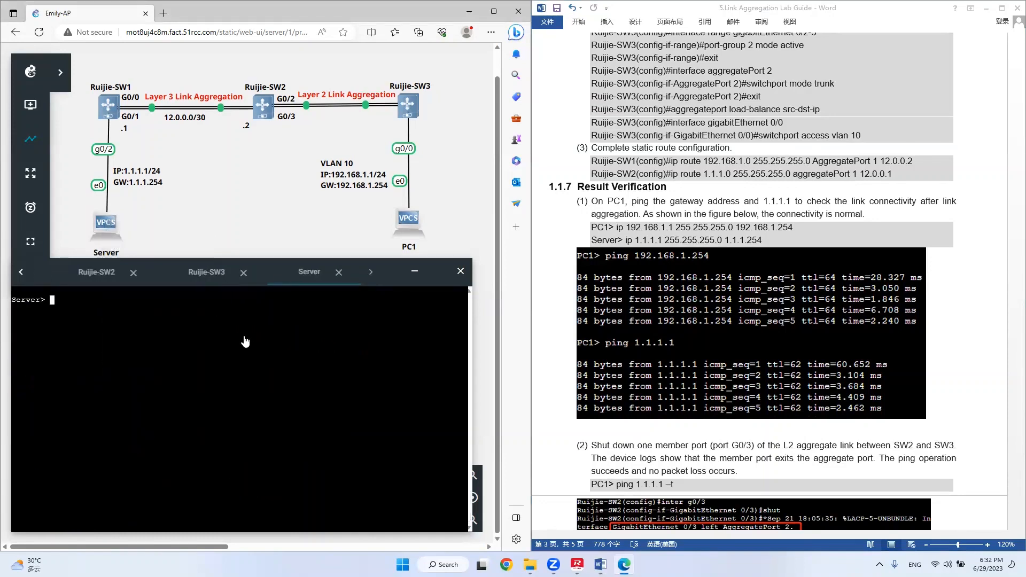
text(ip 1.1.1.1 255.255.255.0 1.1.1.254)
key(Return)
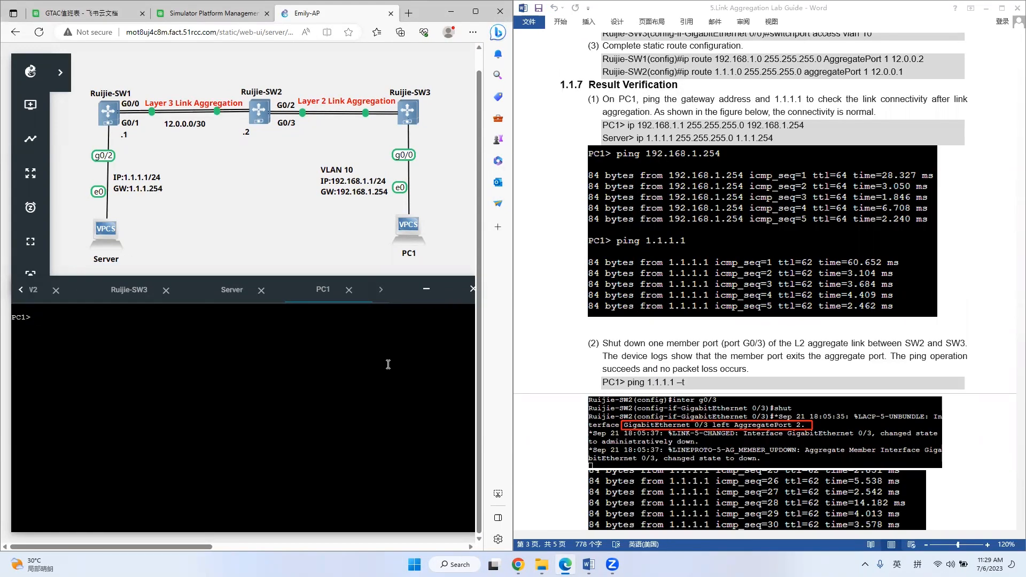
From PC1, ping the gateway 192.168.1.254 and the server 1.1.1.1 to test connectivity over the aggregated links.
text(ping 192.168.1.254)
key(Return)
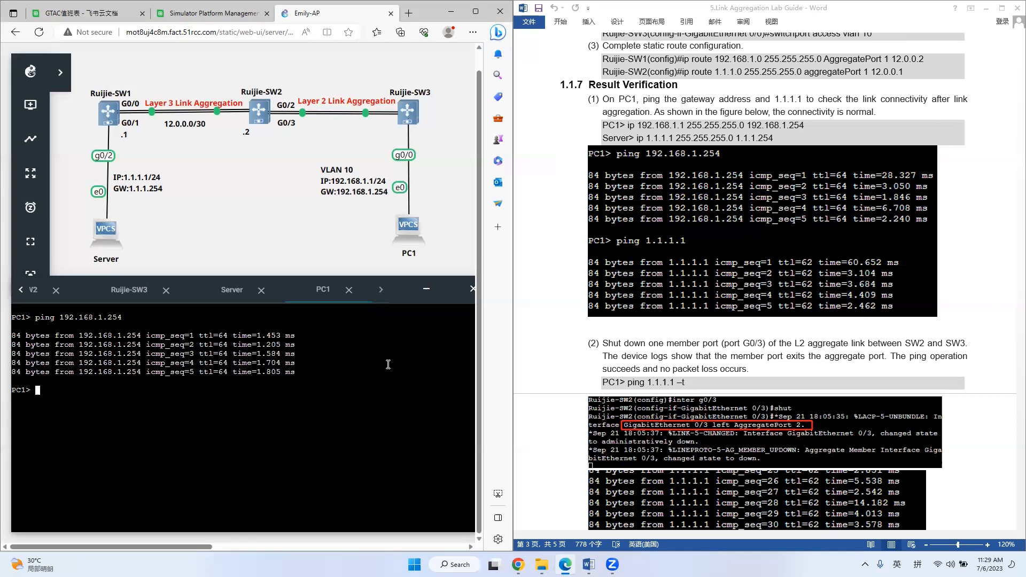
text(ping 1.1.1.1)
key(Return)
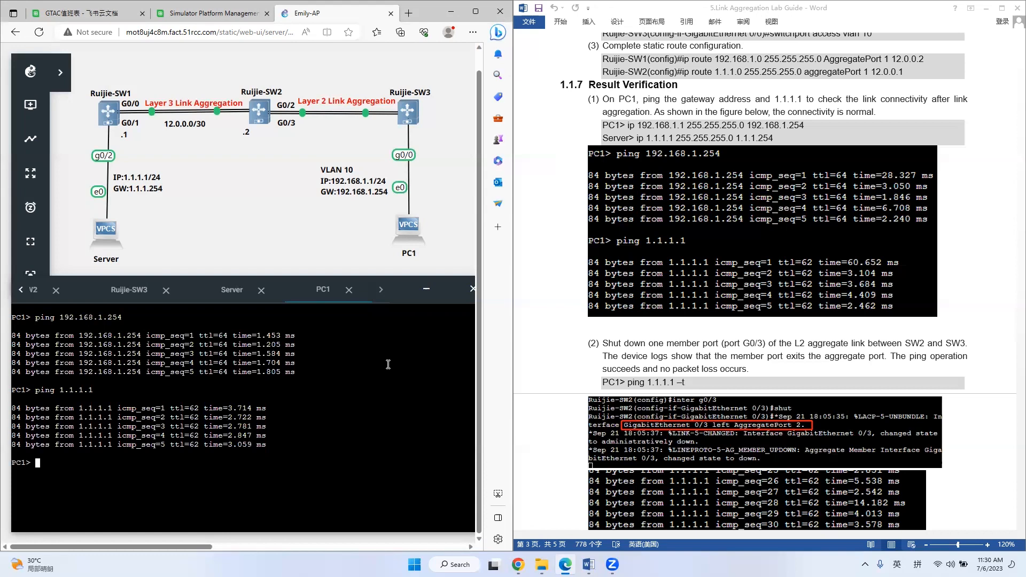
Following verification item (2) of the lab guide, start a continuous ping from PC1 to 1.1.1.1 with the -t option.
click(673, 335)
scroll(672, 336, down, 5)
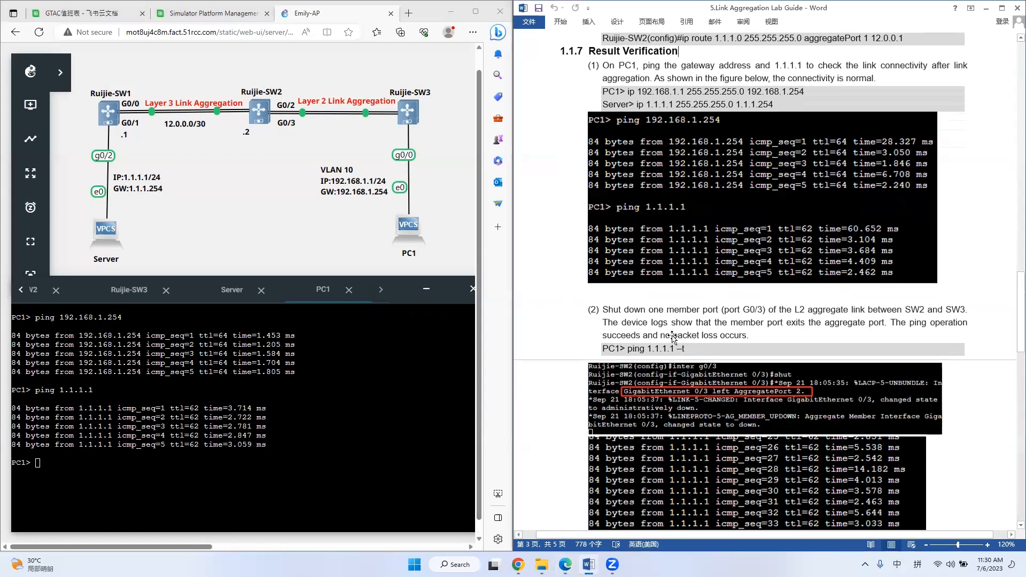
scroll(672, 338, down, 2)
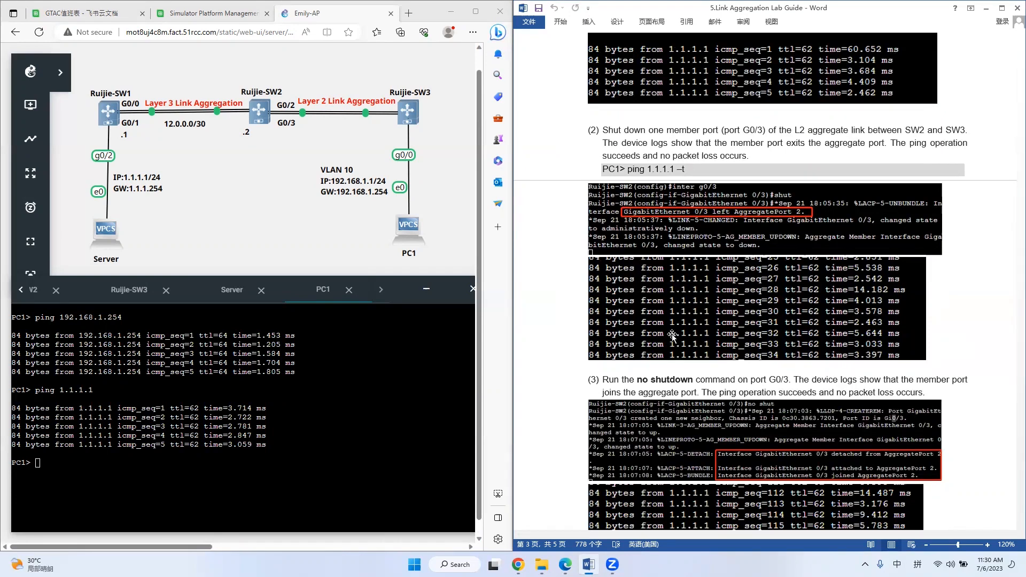
click(382, 469)
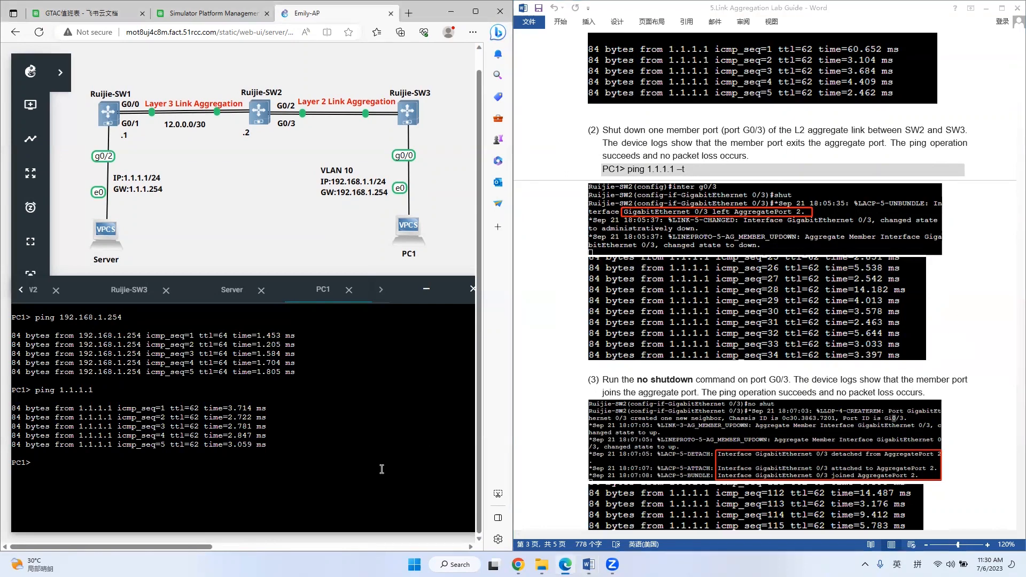
key(Up)
text(-t)
key(Return)
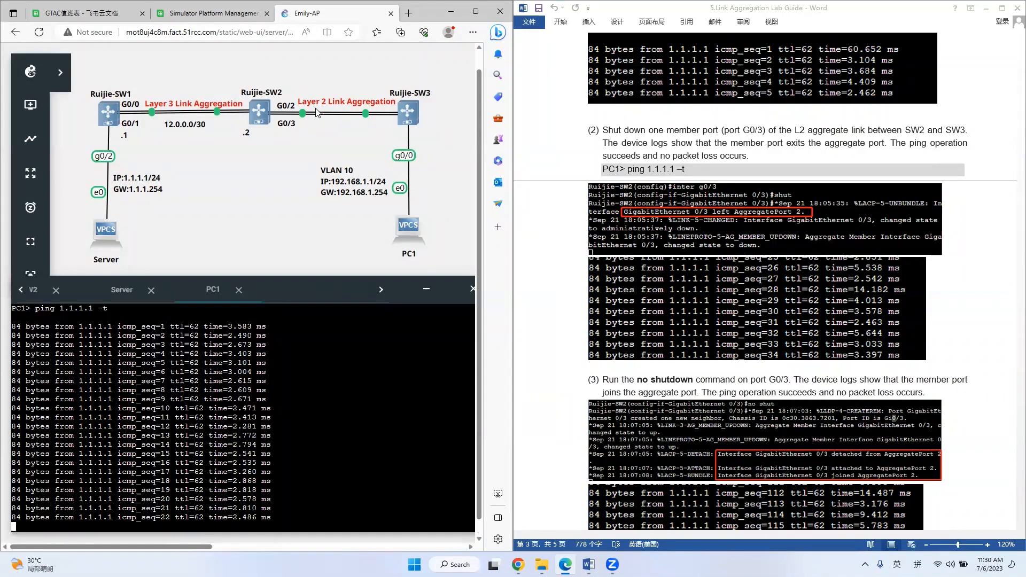
In the Ruijie-SW2 console, enter global configuration mode and shut down member port g0/3 of the Layer 2 aggregate link.
click(21, 290)
click(115, 289)
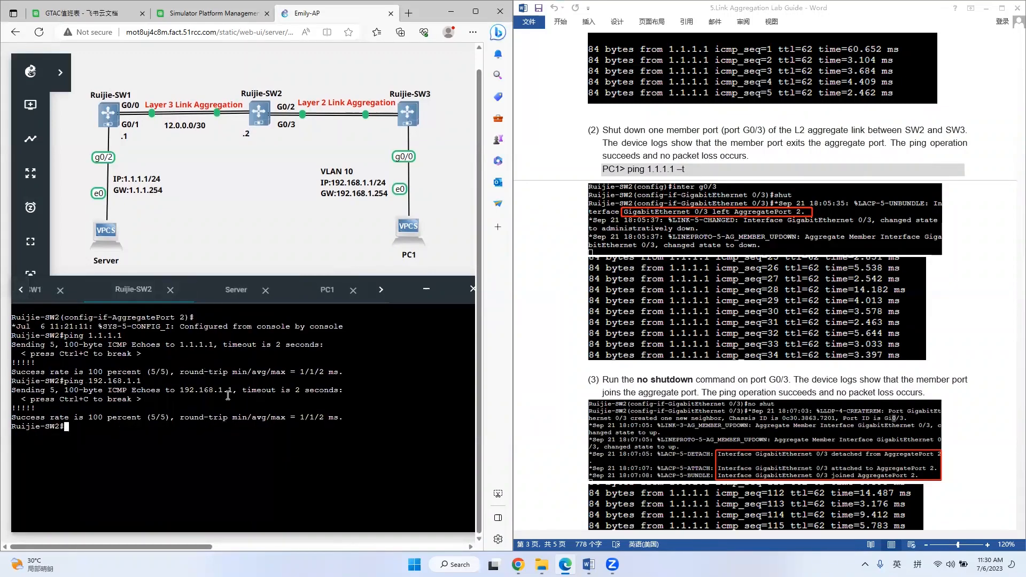
text(con t)
key(Return)
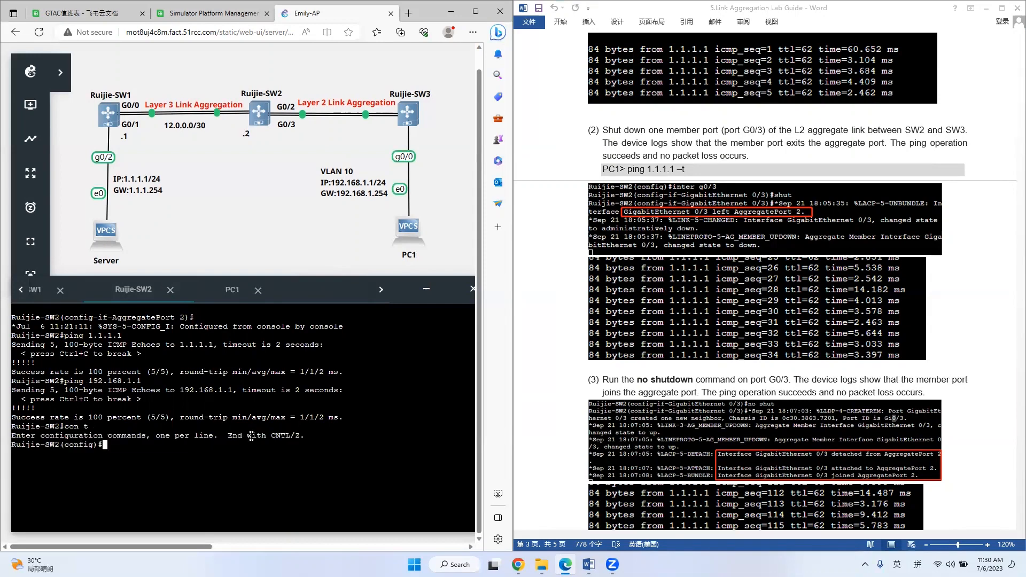
text(inter g0/3)
key(Return)
text(shut)
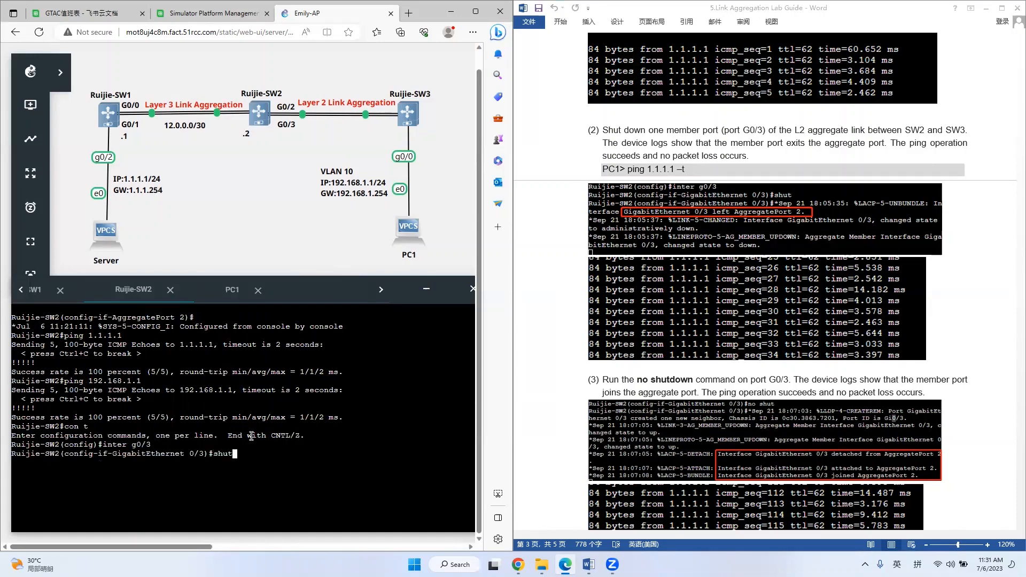
key(Return)
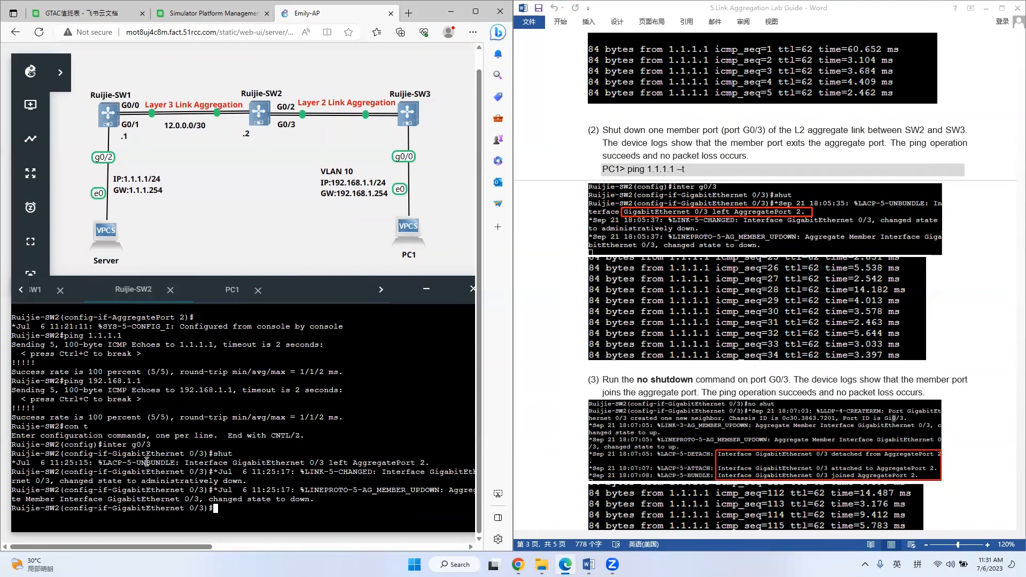
Check the Ruijie-SW2 log messages about GigabitEthernet 0/3 and the continuous ping replies on PC1 for packet loss.
drag(147, 460, 436, 461)
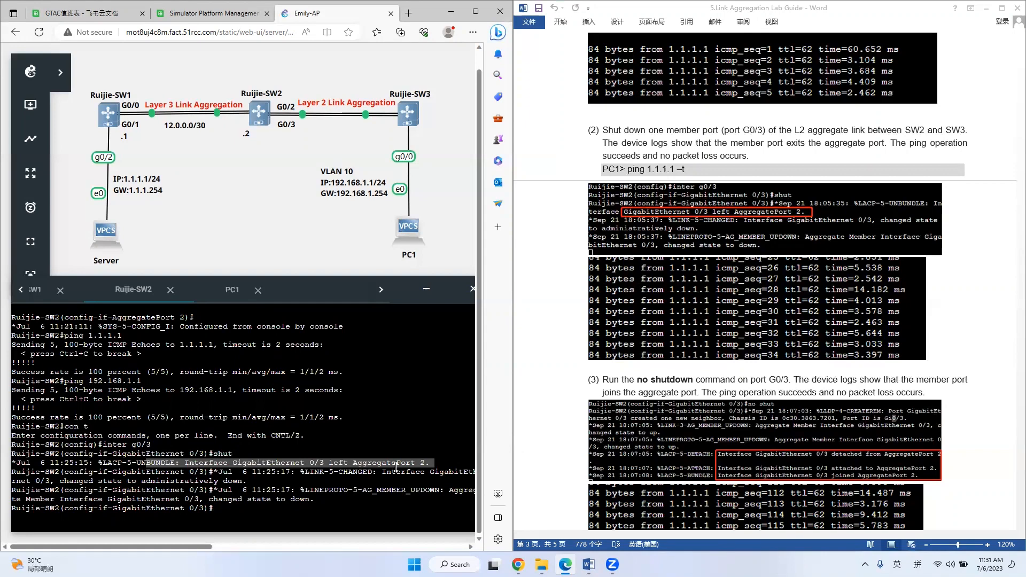
click(351, 503)
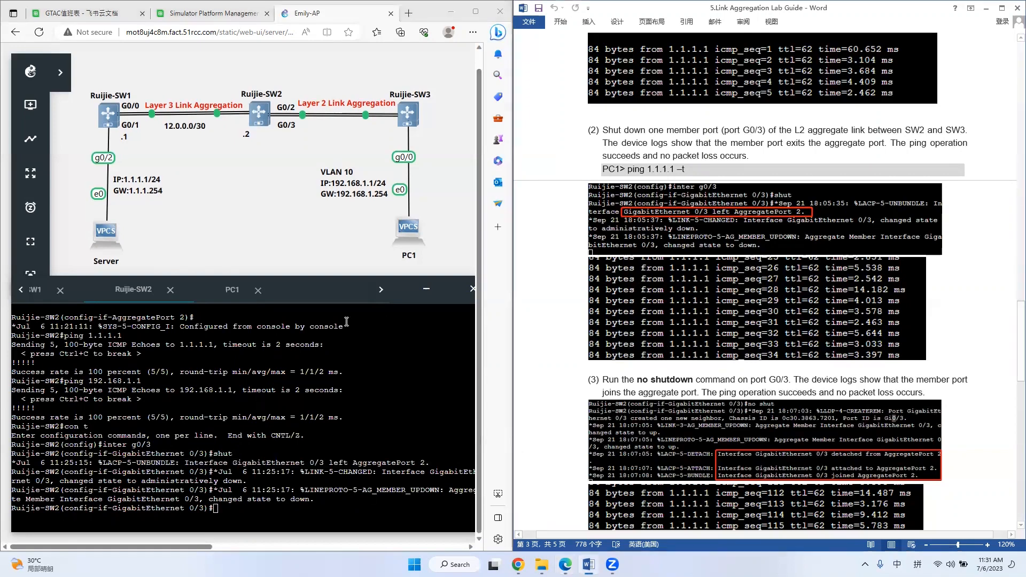
click(234, 293)
scroll(240, 412, up, 4)
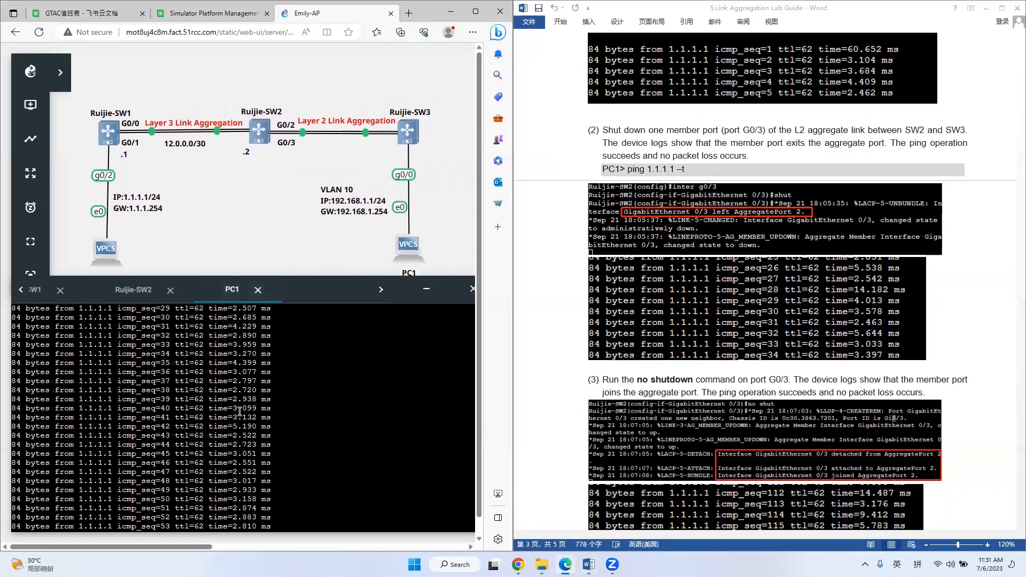
scroll(240, 411, down, 2)
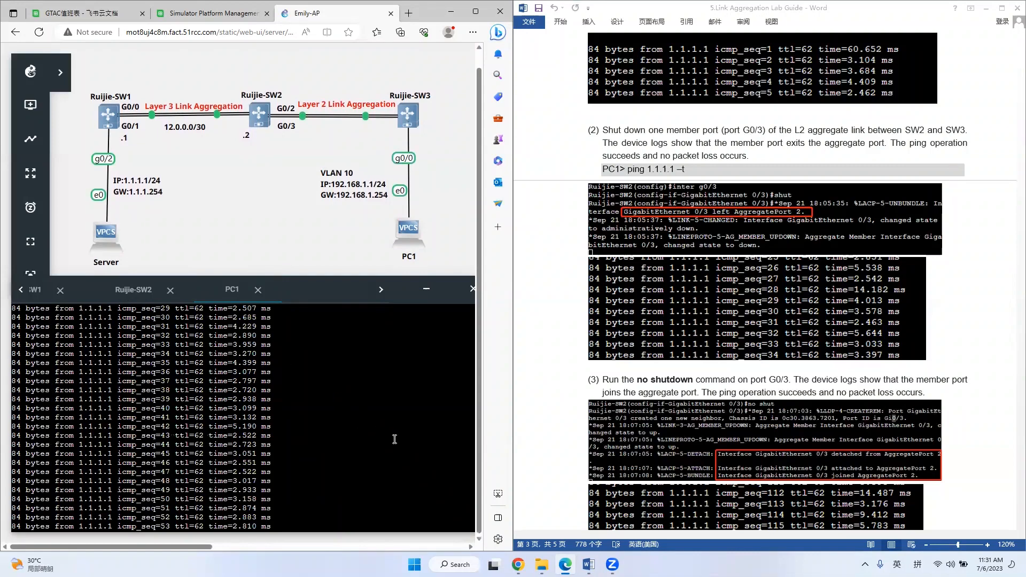
Following verification item (3) of the lab guide, re-enable GigabitEthernet 0/3 on Ruijie-SW2 with no shut.
click(772, 350)
scroll(770, 351, down, 1)
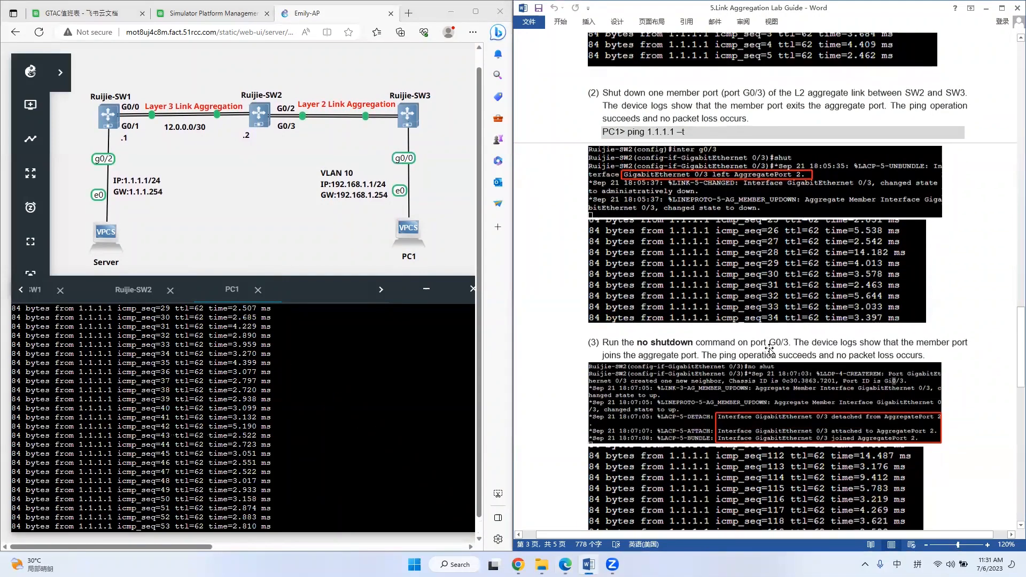
scroll(769, 351, down, 2)
scroll(769, 350, down, 2)
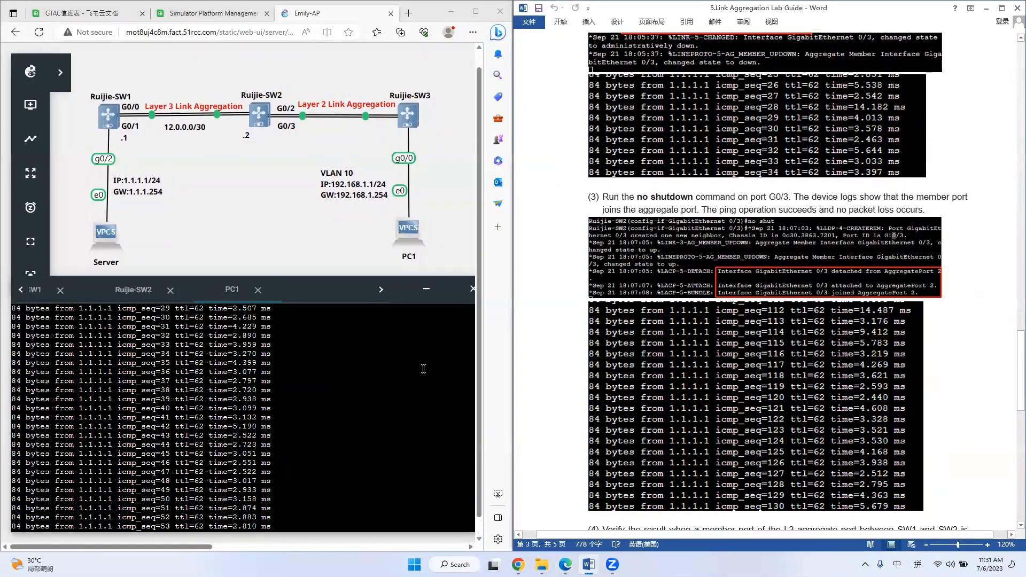
click(159, 296)
text(no shut)
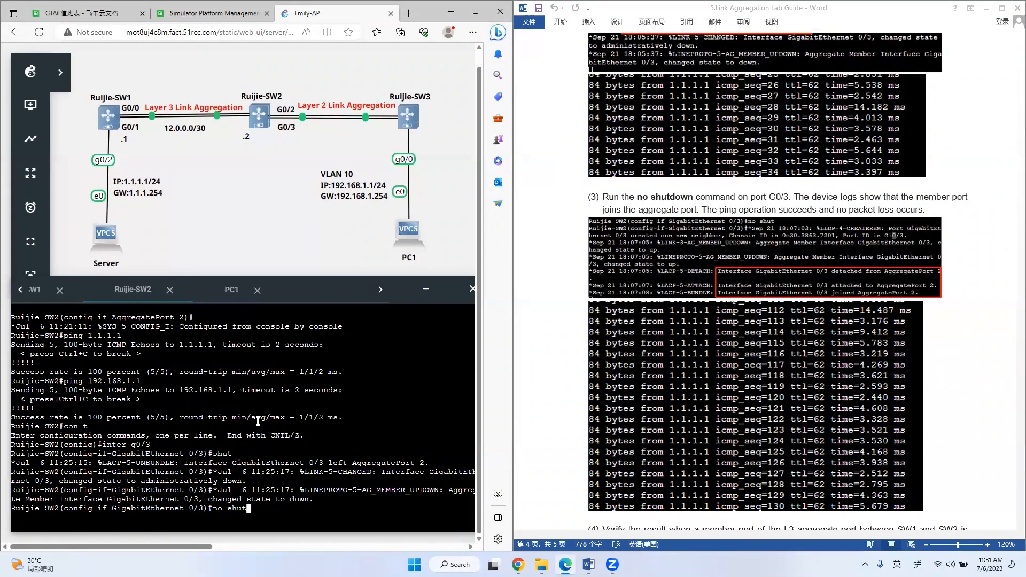
key(Return)
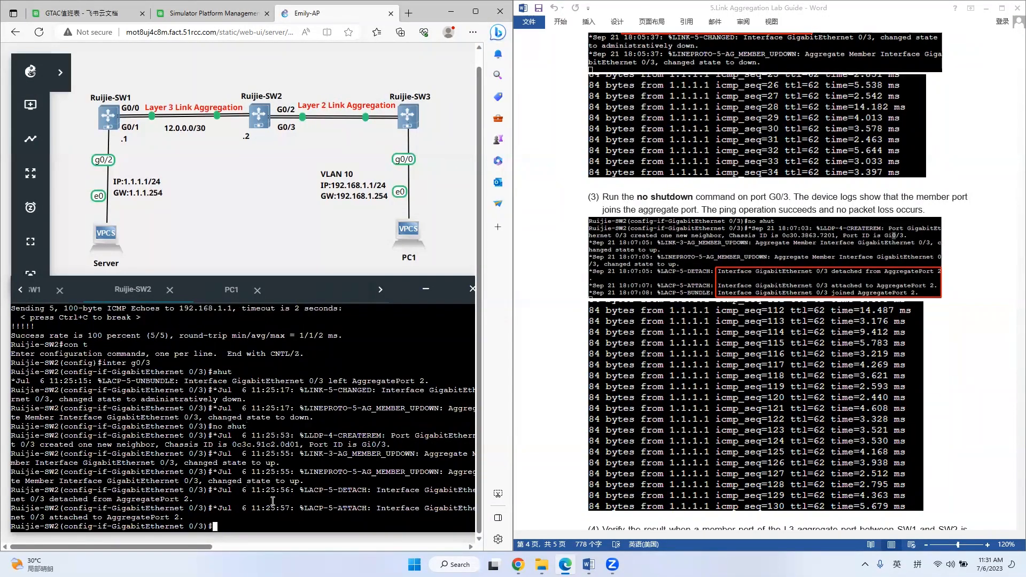
Examine the Ruijie-SW2 link-state and LACP log messages for GigabitEthernet 0/3 and AggregatePort 2.
drag(304, 463, 148, 460)
drag(194, 500, 62, 506)
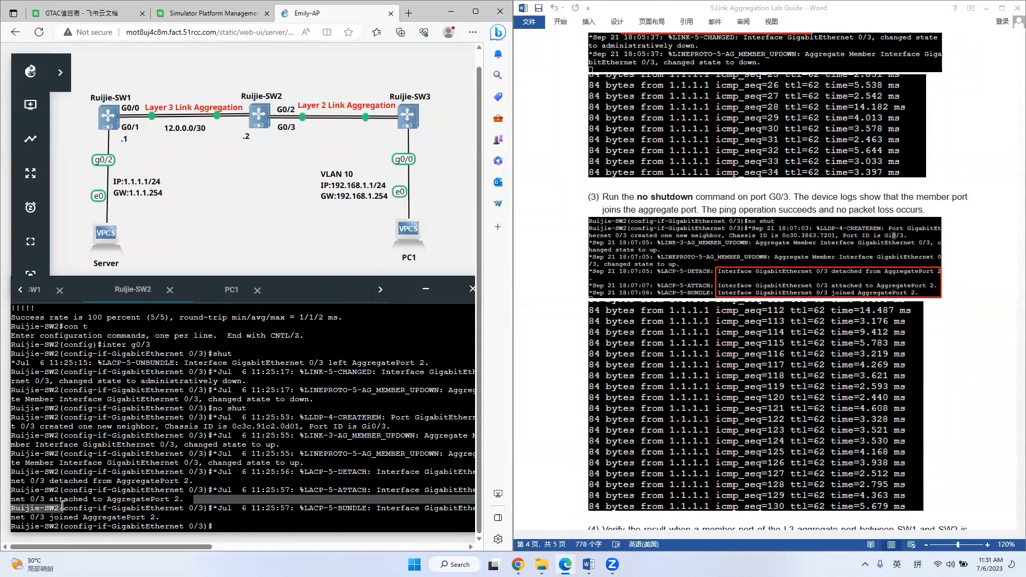
click(112, 501)
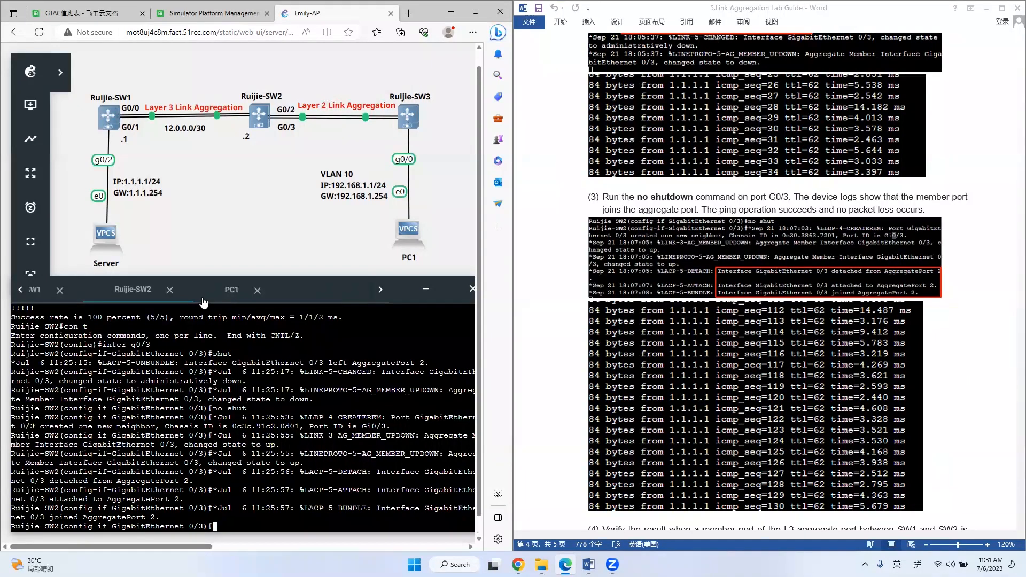
Review PC1's continuous ping output for packet loss, repositioning the console window to reach its earlier and latest replies.
click(232, 290)
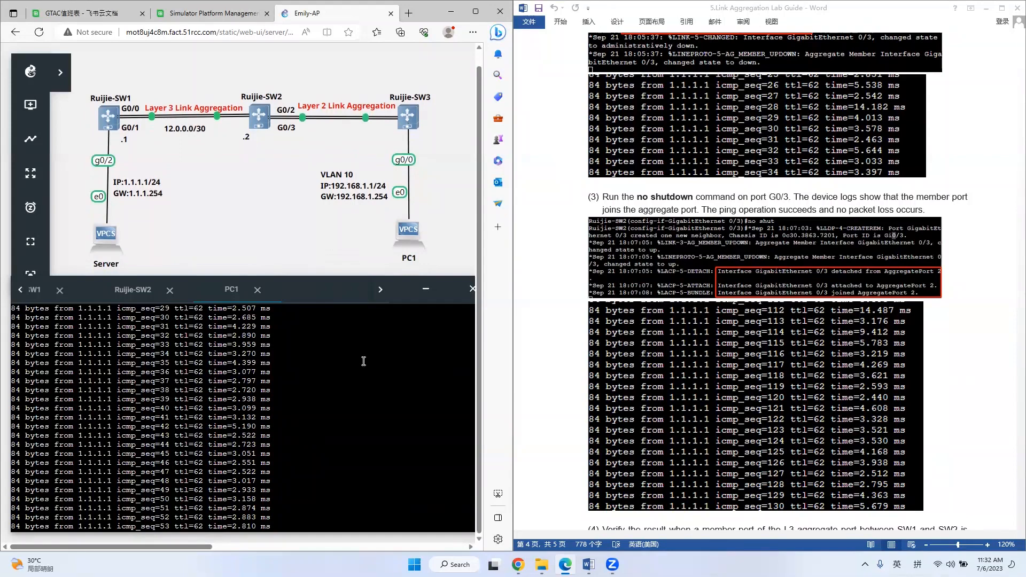
mouse_move(207, 547)
mouse_down()
mouse_move(234, 544)
mouse_move(208, 546)
mouse_up()
drag(400, 292, 360, 293)
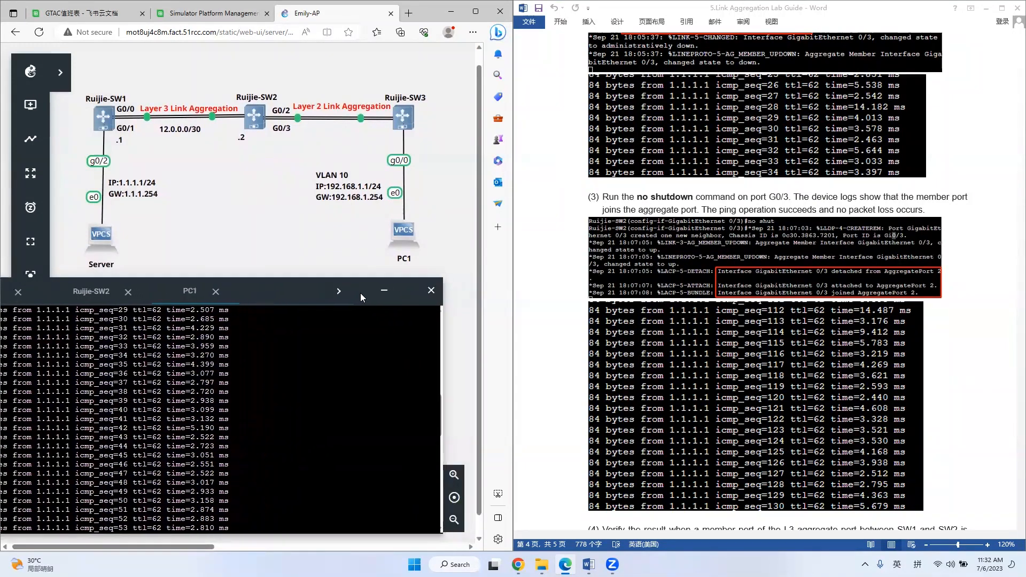
scroll(431, 380, up, 7)
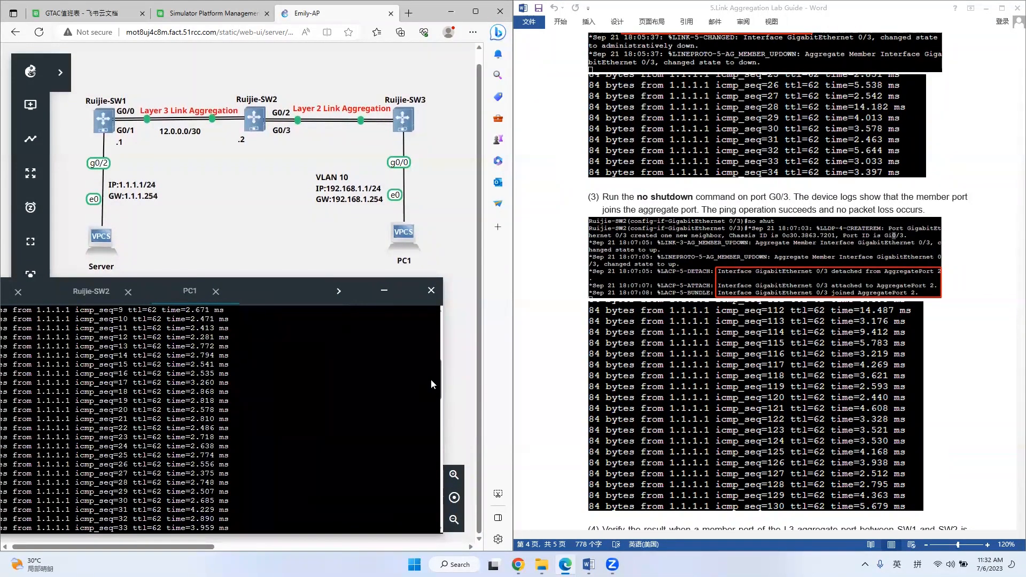
drag(307, 294, 335, 299)
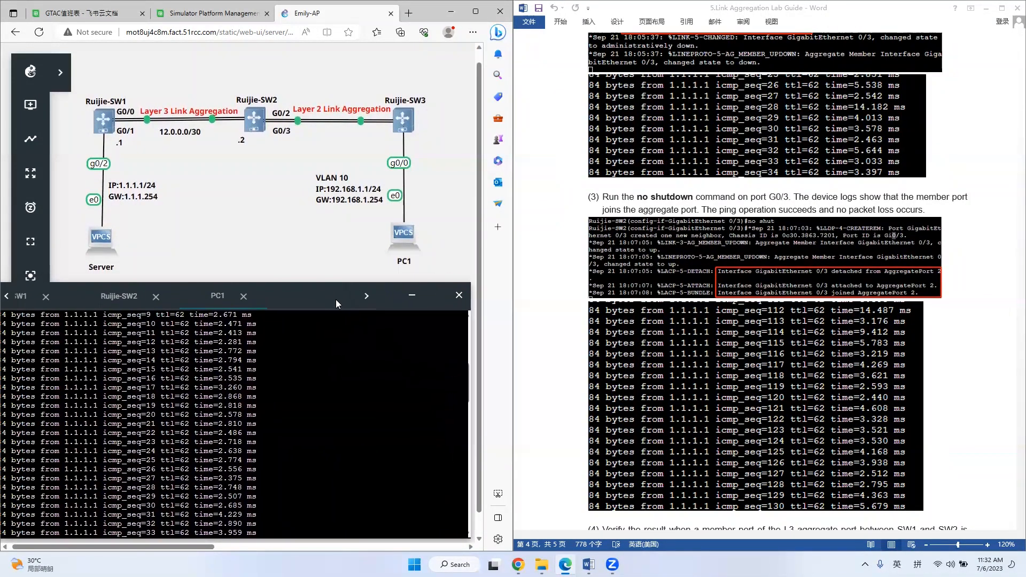
scroll(343, 394, down, 20)
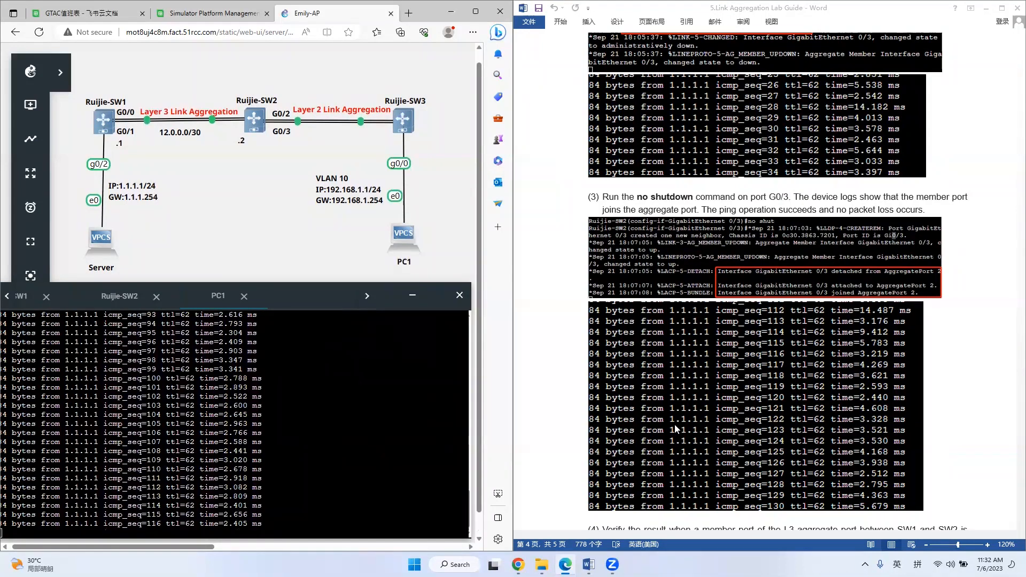
Read verification item (4) on a faulty L3 member port and the Key Points of the Lab section in the guide.
click(691, 436)
scroll(692, 436, down, 3)
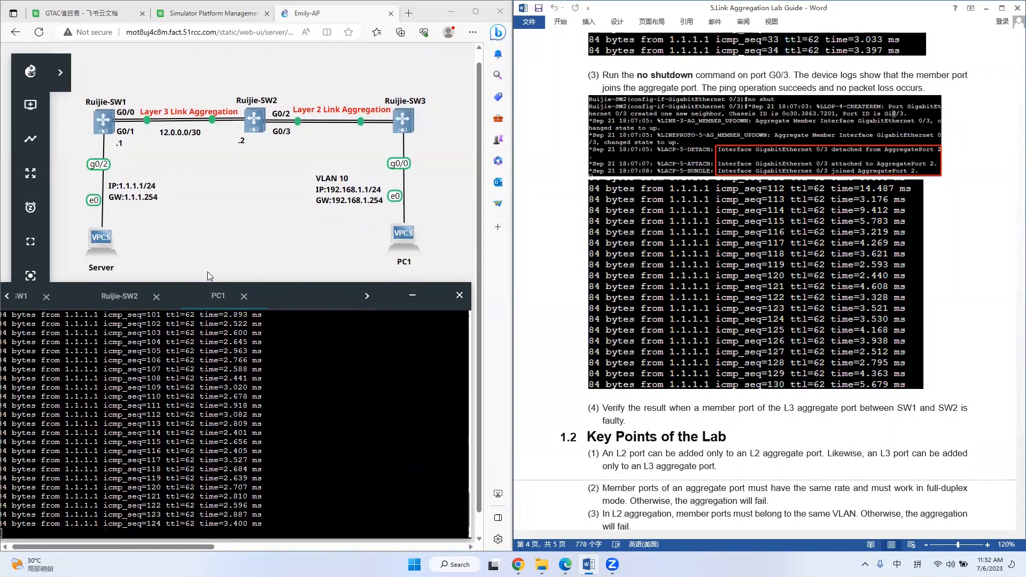
click(716, 384)
scroll(716, 381, down, 3)
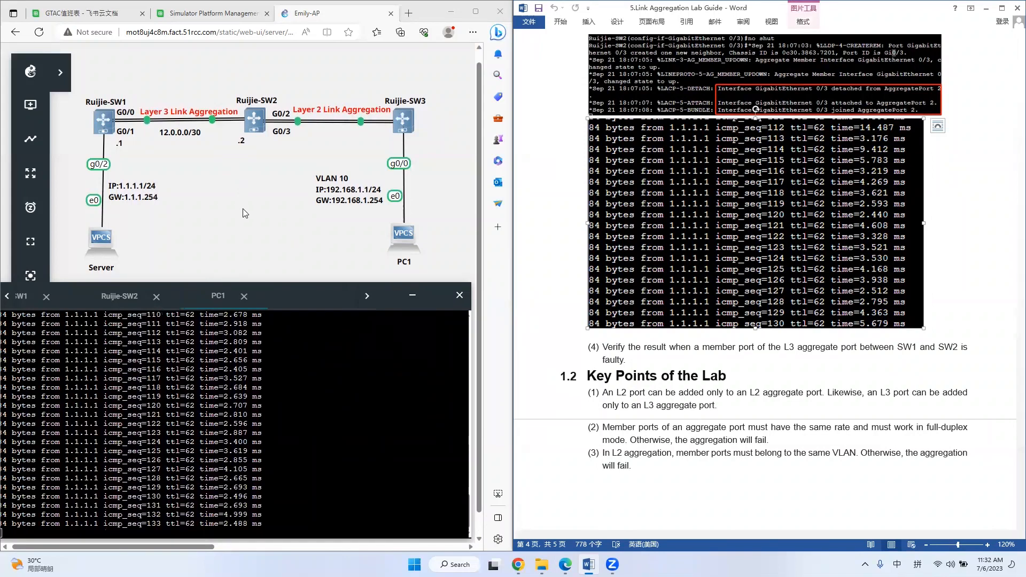
click(754, 376)
scroll(754, 374, down, 1)
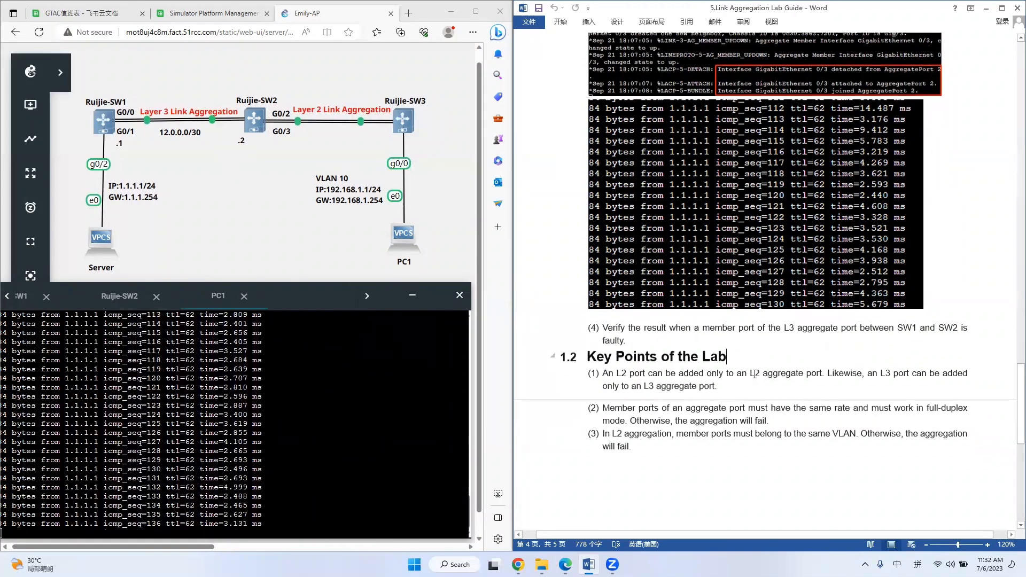
scroll(754, 374, down, 3)
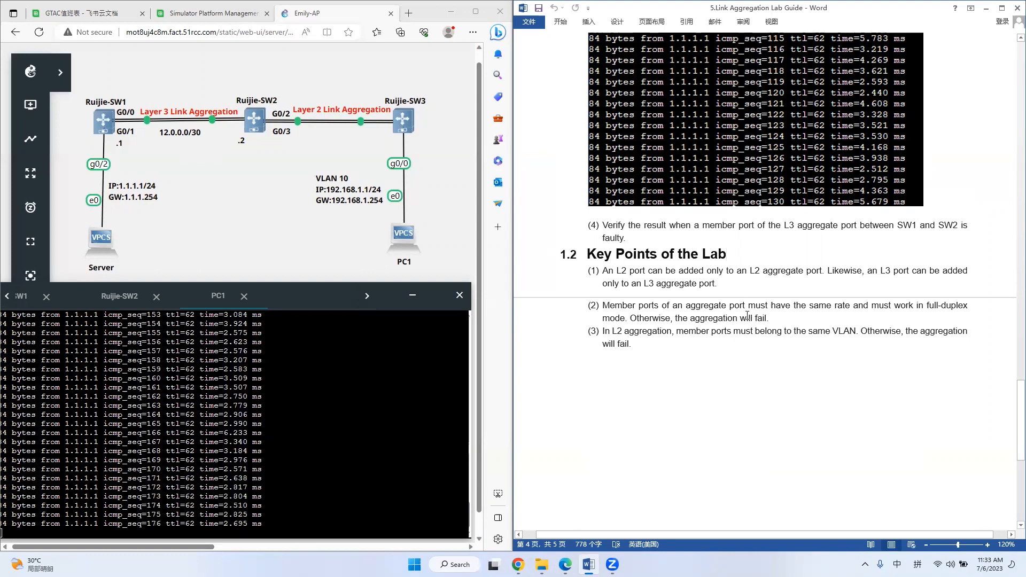
drag(831, 309, 855, 311)
key(Down)
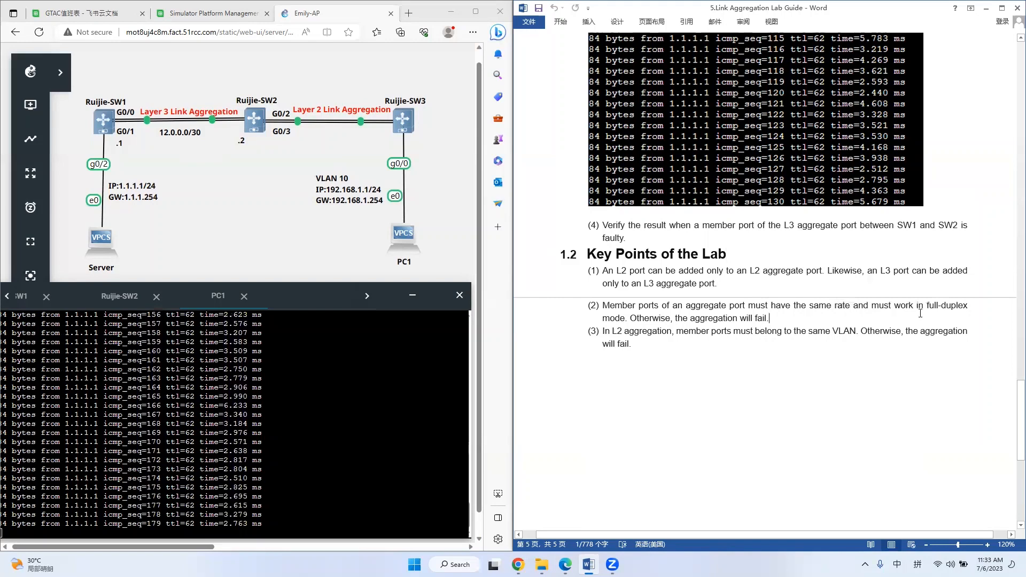